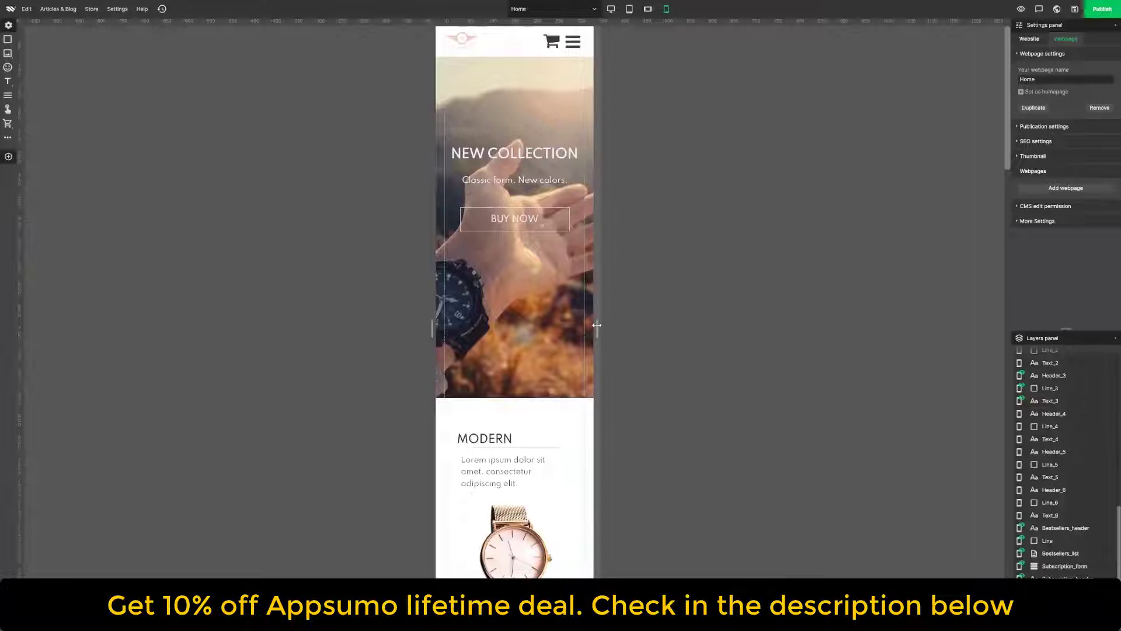
- Widen the Home page canvas from the phone view to the desktop view
left_click_drag(597, 329, 1018, 280)
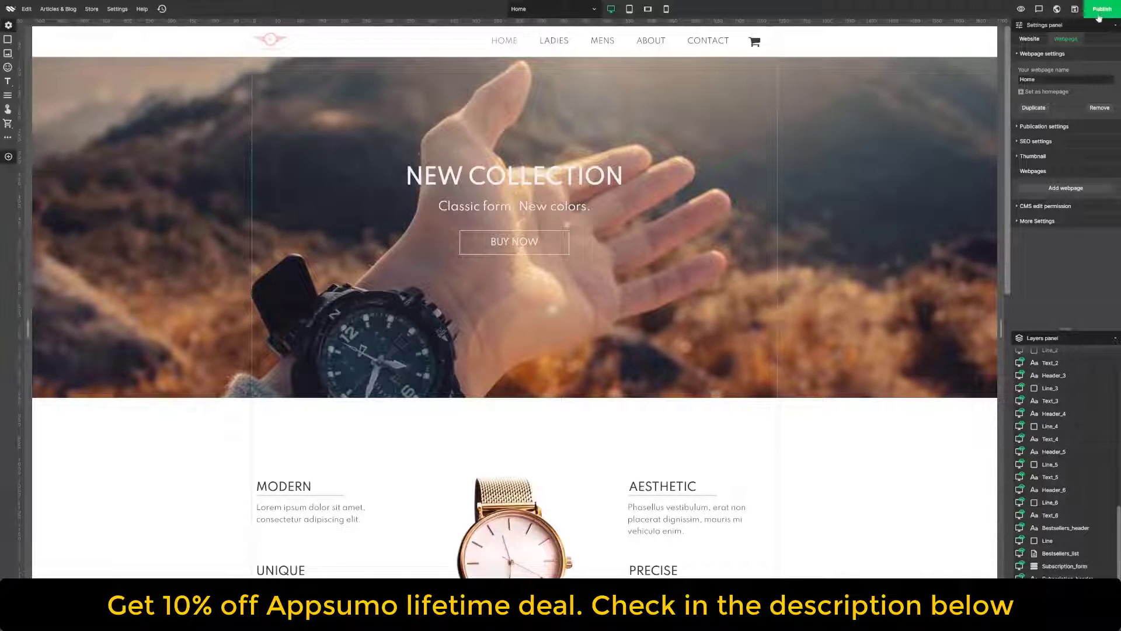
left_click_drag(1070, 24, 55, 175)
left_click_drag(44, 362, 1037, 65)
left_click_drag(1037, 66, 1061, 34)
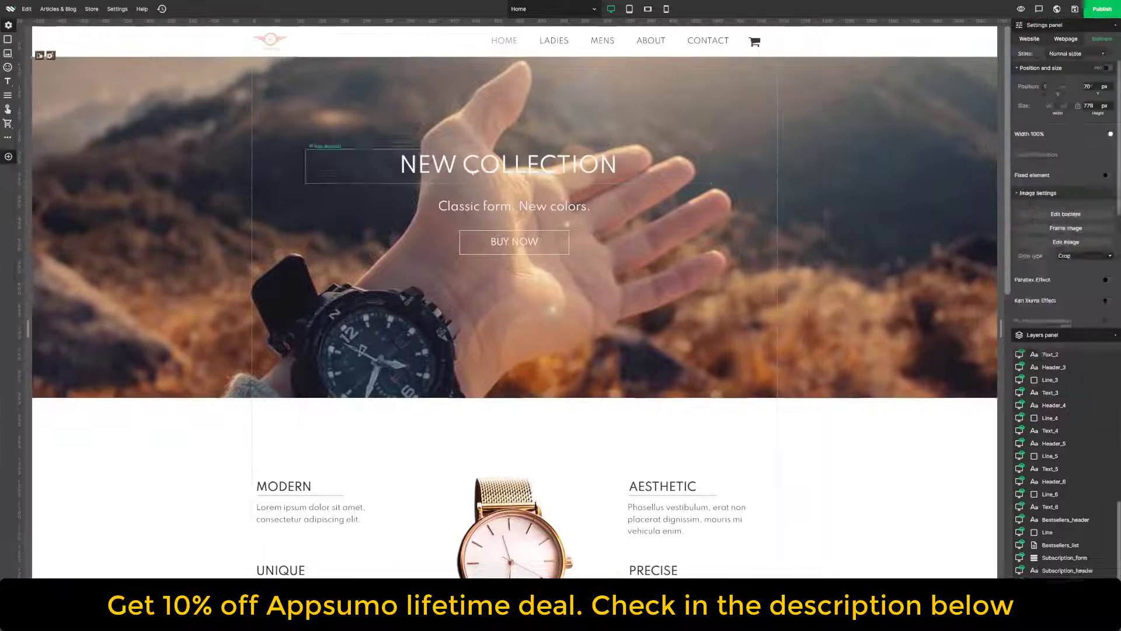
- Replace the hero headline text with "FIND THE BIKE OF YOUR DREAMS"
double_click(508, 167)
key("ctrl+a")
type("FIND THE BIKE OF YOUR")
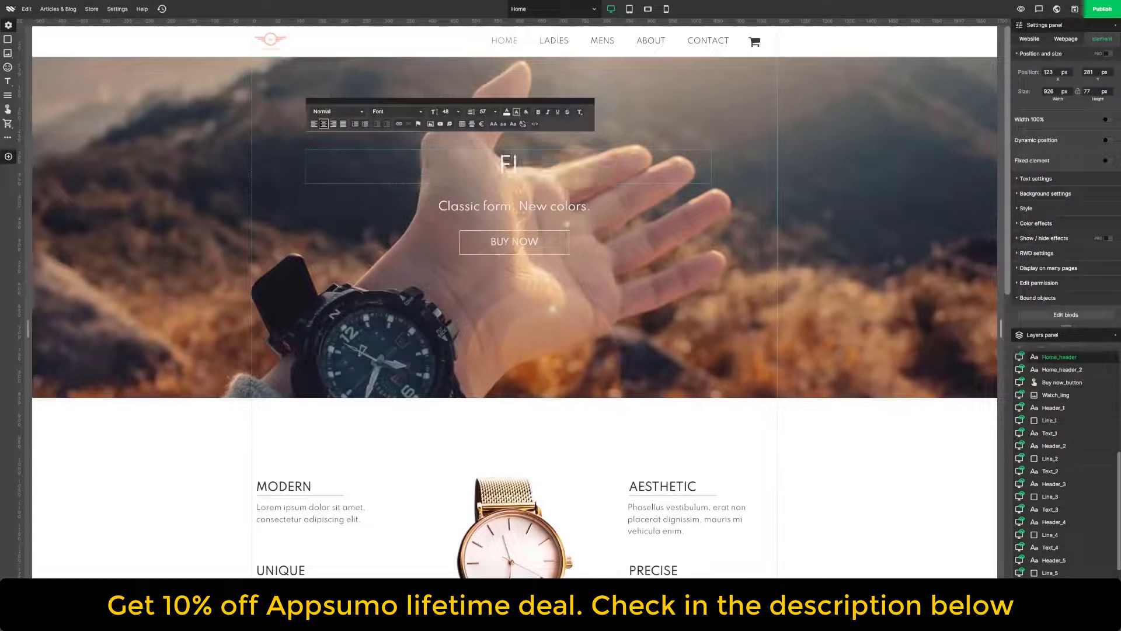
type(" DREAMS")
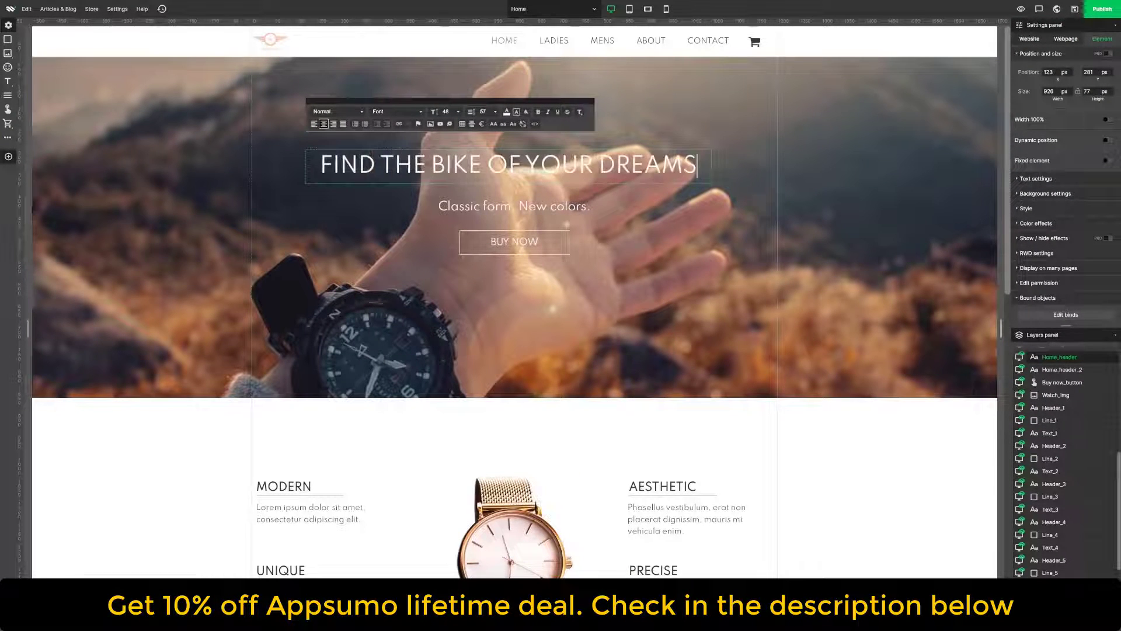
- Try left-aligning the hero headline and narrowing its box so the text wraps onto two lines
left_click(514, 206)
mouse_move(591, 164)
left_mouse_down()
mouse_move(590, 109)
mouse_move(605, 164)
left_mouse_up()
double_click(605, 164)
left_click(465, 112)
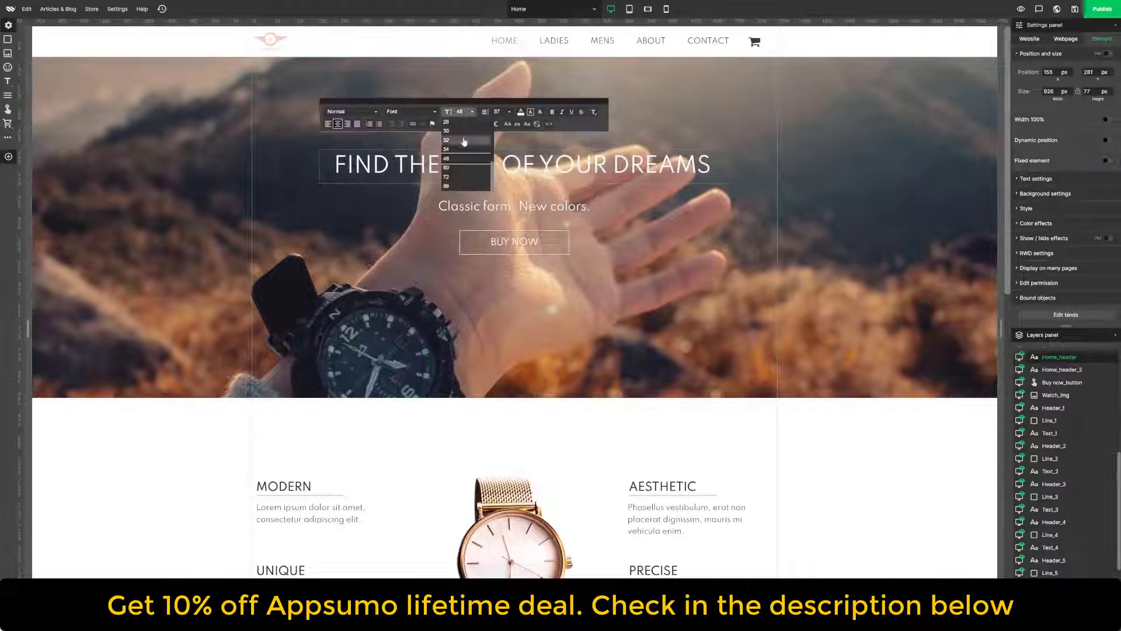
left_click(329, 124)
left_click(337, 124)
left_click(328, 125)
left_click(341, 205)
left_click_drag(319, 166, 407, 167)
left_click_drag(528, 157, 495, 132)
- Center-align the hero headline, widen its box to fit one line, and center it above the subtitle
double_click(470, 139)
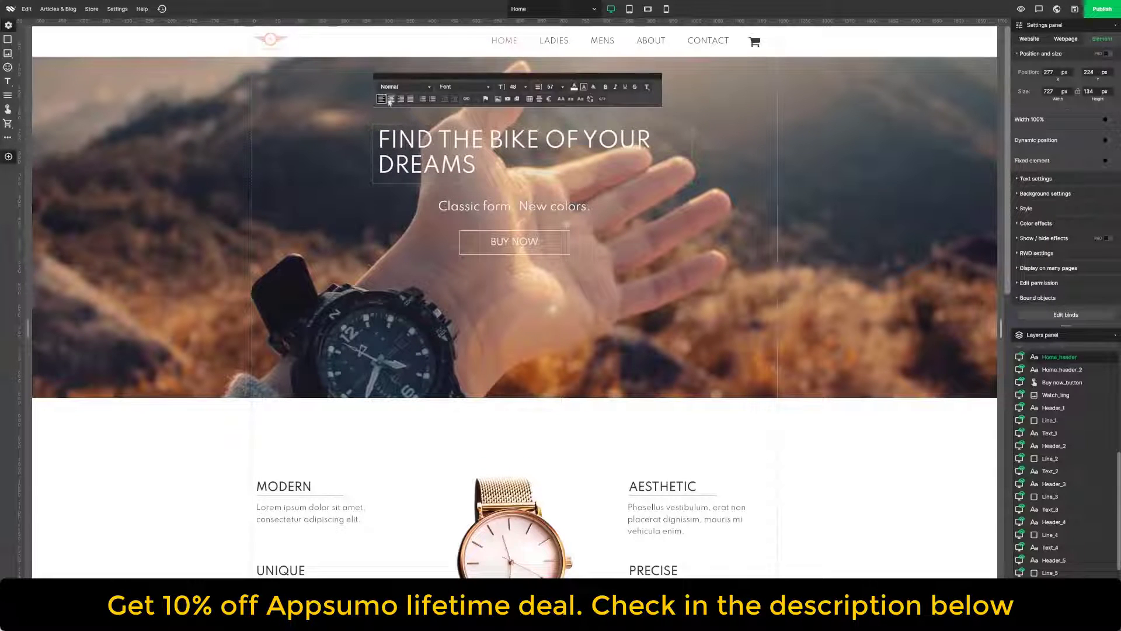
left_click(391, 99)
left_click_drag(692, 159, 780, 156)
left_click_drag(678, 136, 617, 162)
left_click(836, 147)
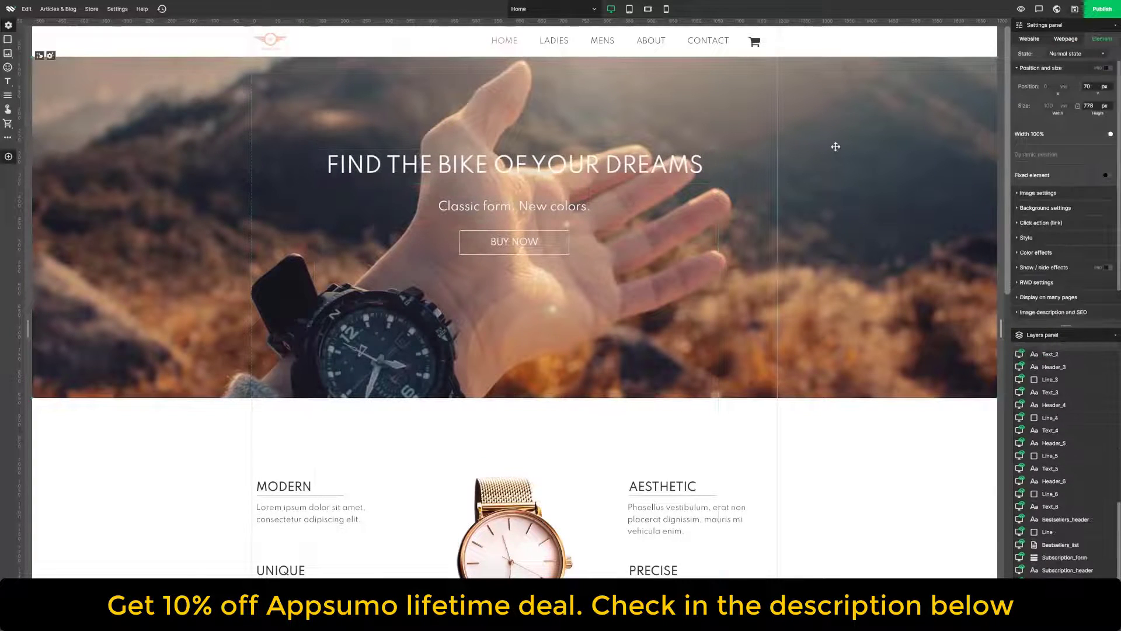
- Replace the hero image with the Unsplash bike photo of the man in a white shirt riding a yellow-wheeled bicycle
left_click(1018, 194)
left_click(1066, 191)
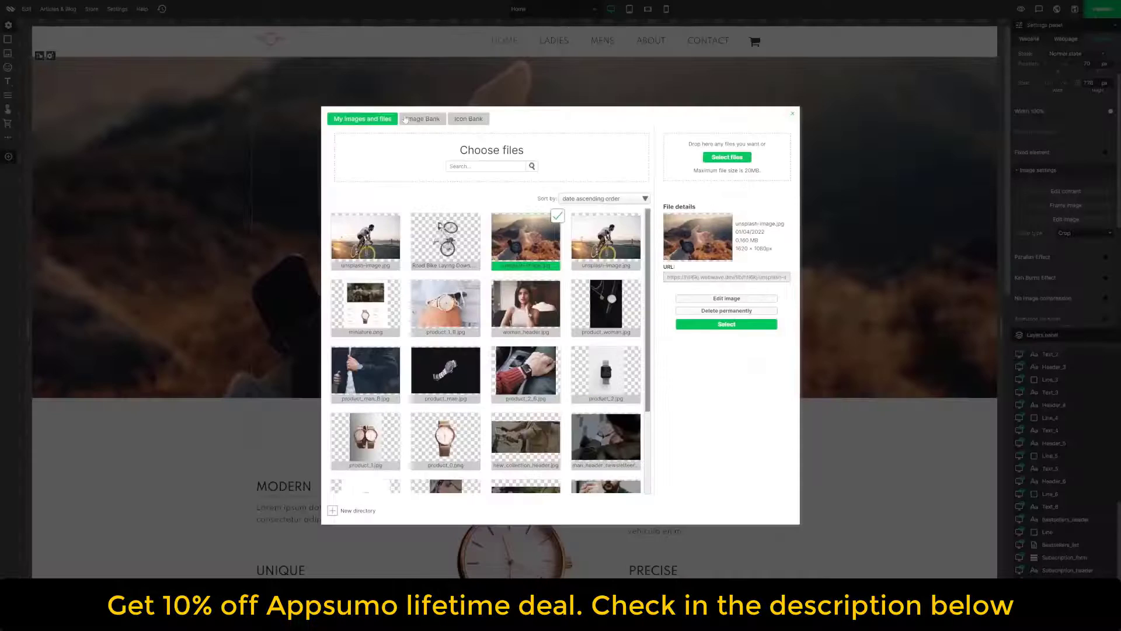
left_click(421, 120)
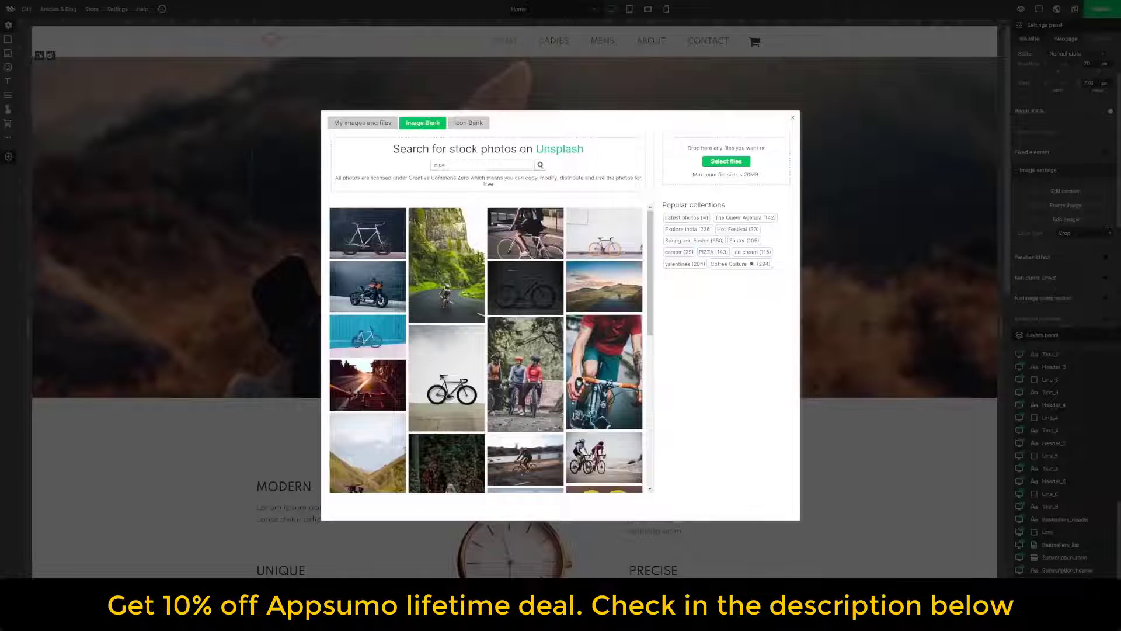
scroll(600, 328, "down", 5)
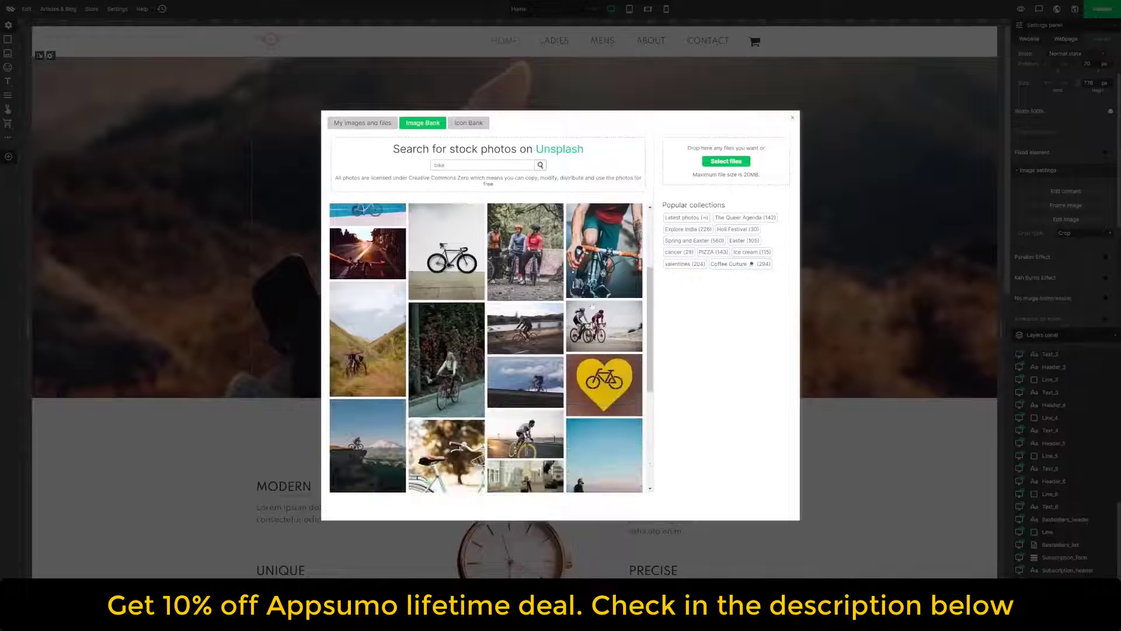
left_click(528, 351)
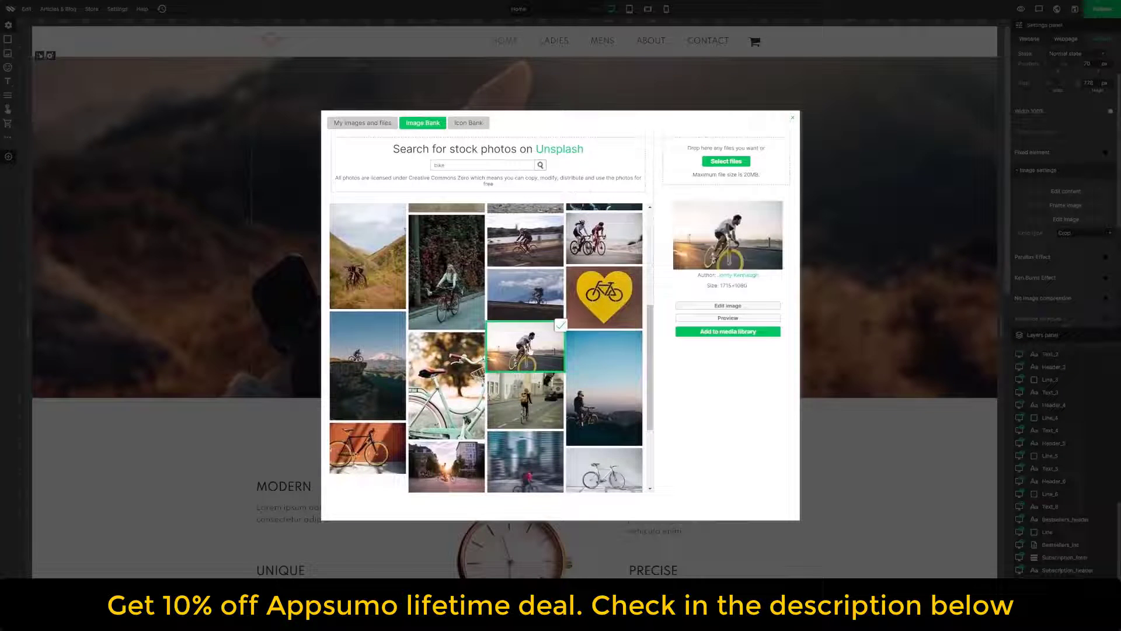
left_click(726, 332)
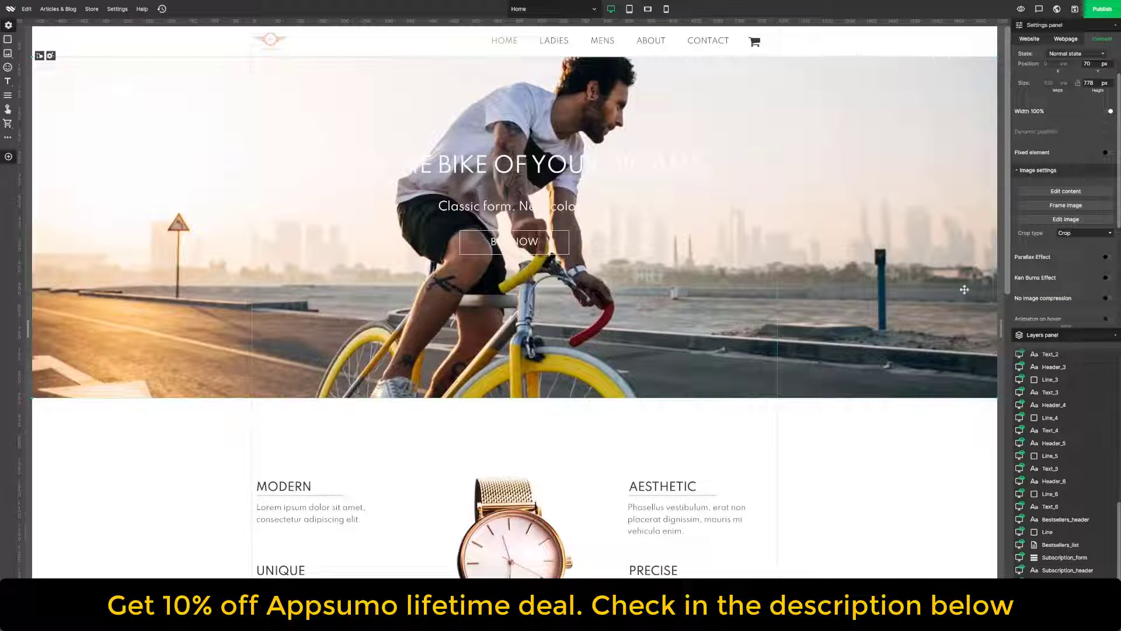
- Darken the hero image by setting its brightness filter to -42
left_click(1019, 171)
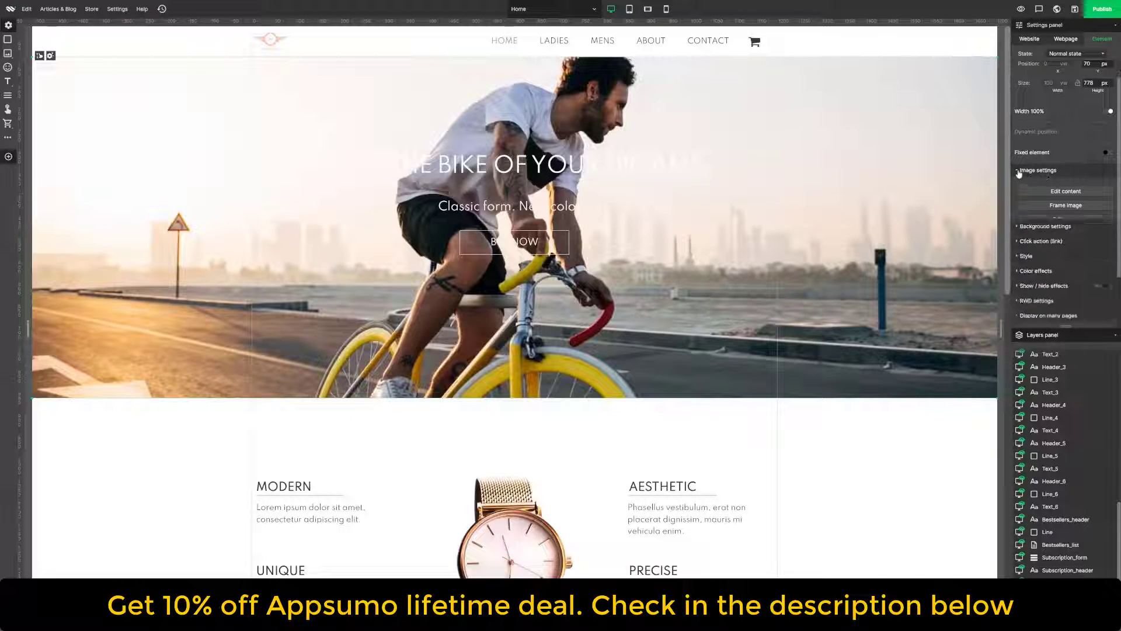
left_click(1019, 231)
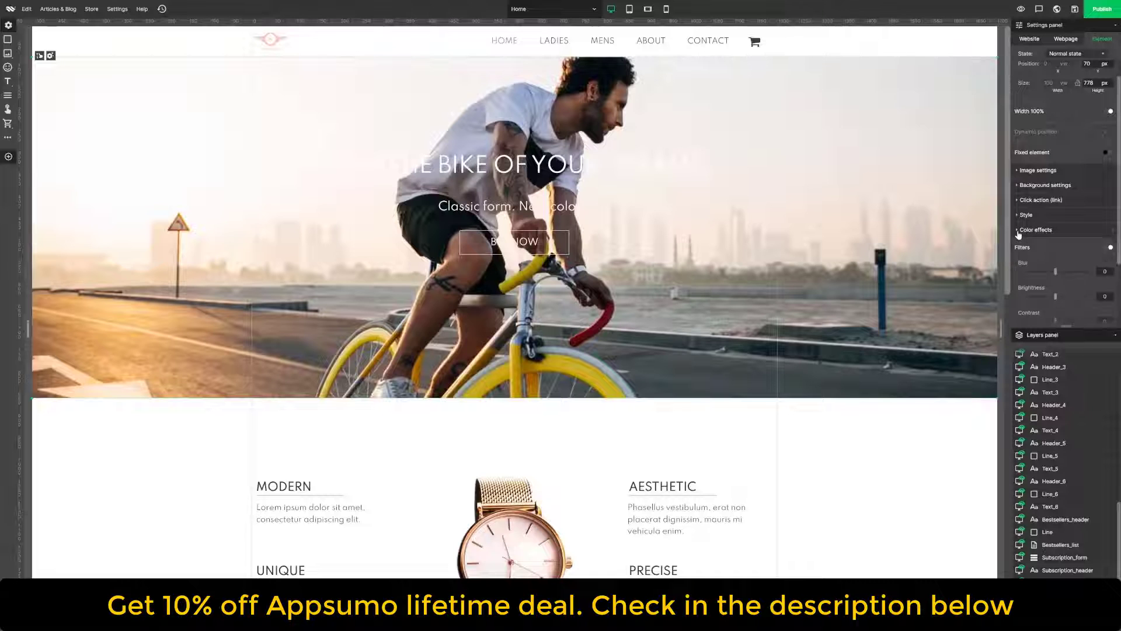
left_click_drag(1056, 299, 1040, 298)
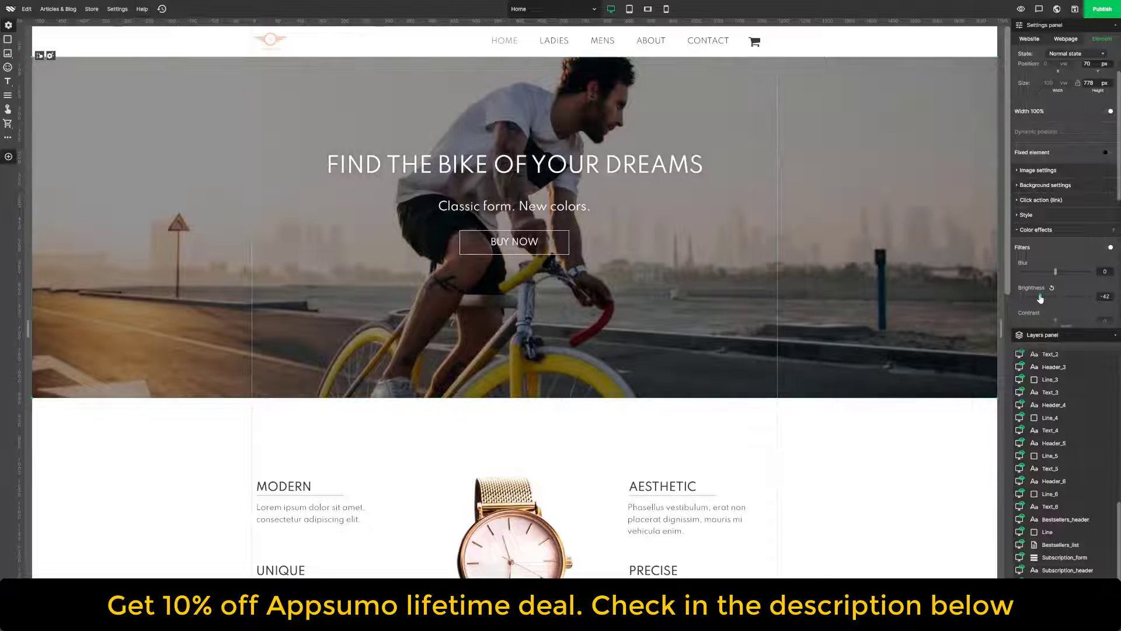
left_click(897, 490)
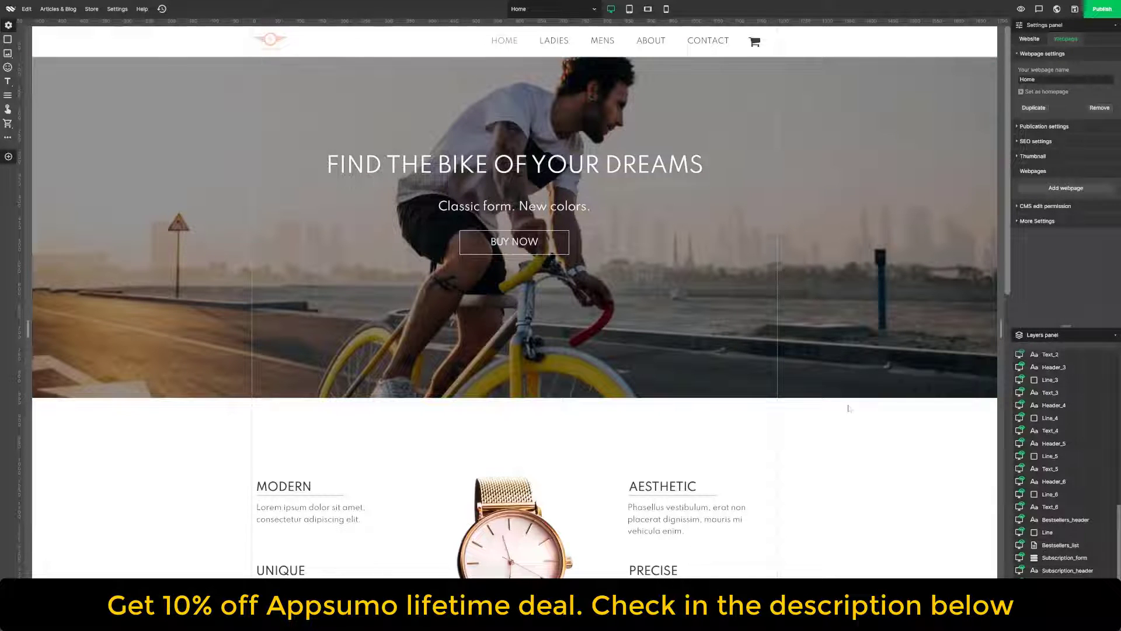
- Enable the parallax effect on the hero image with a scrolling speed of about 71%
left_click(853, 387)
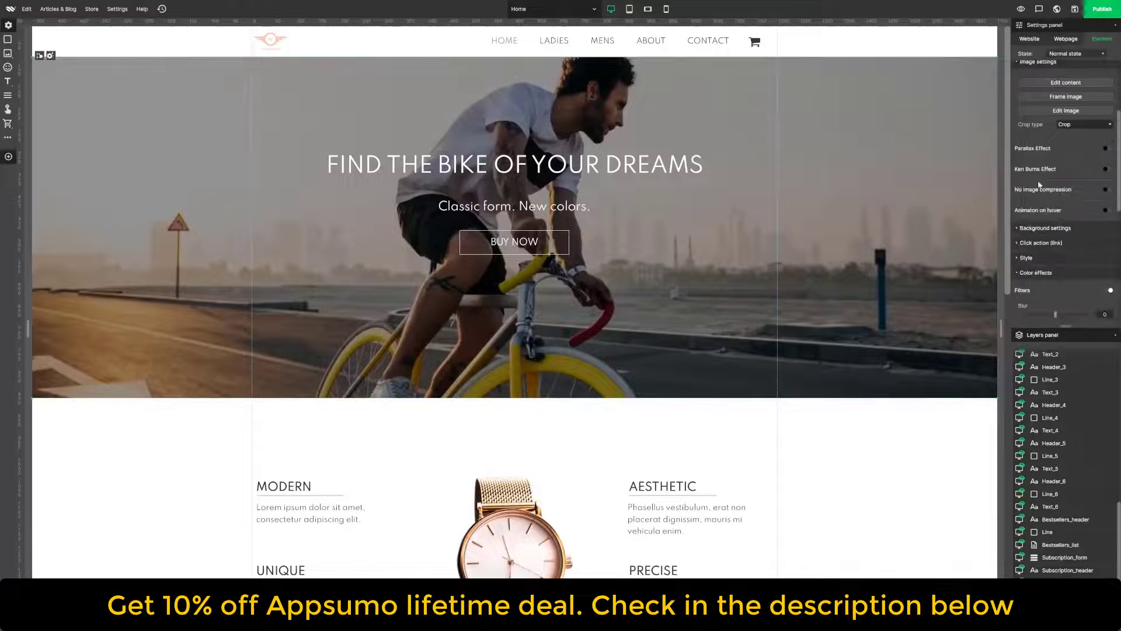
left_click(1107, 148)
left_click_drag(1116, 178, 1117, 160)
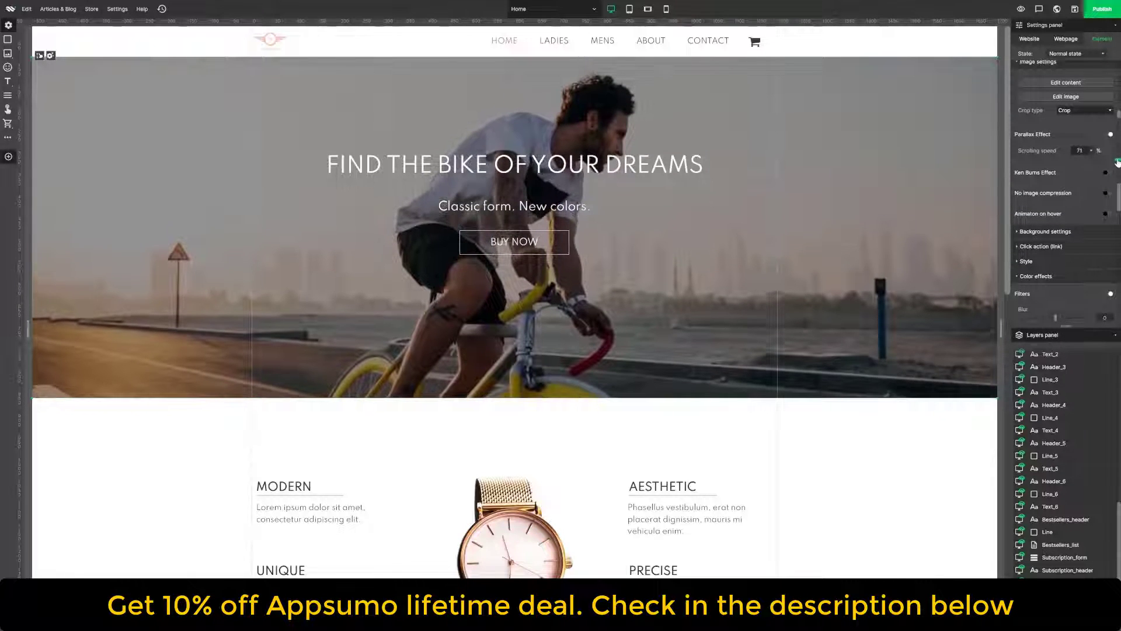
- Preview the Home page to check the hero's parallax scrolling, and return to the site builder
left_click(1021, 8)
left_click_drag(1116, 96, 1095, 304)
scroll(1094, 304, "up", 10)
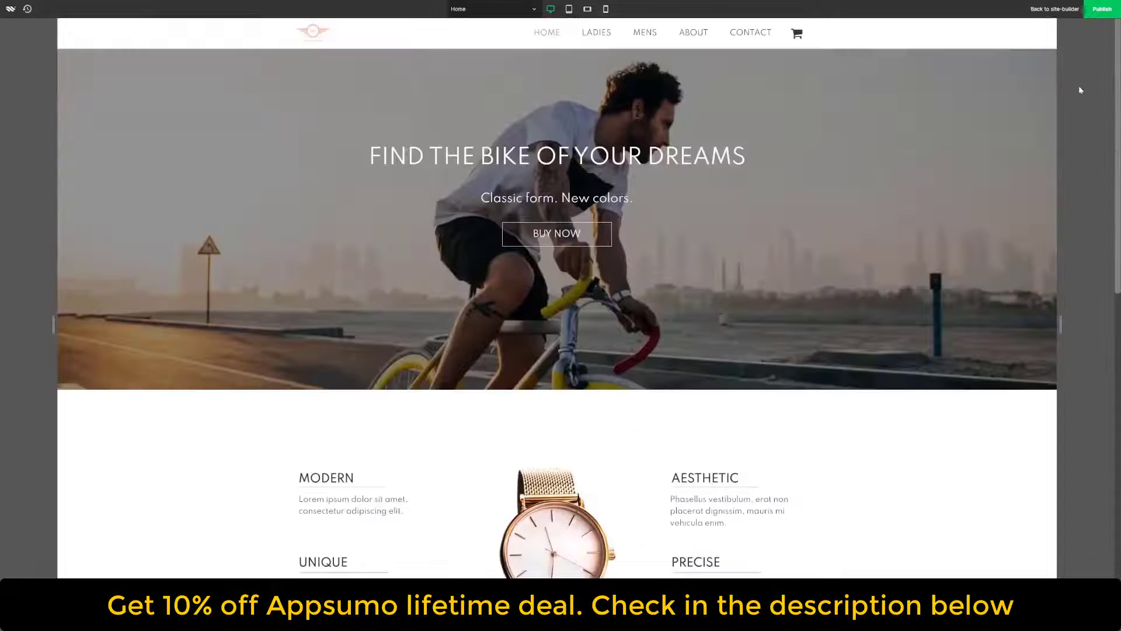
left_click(1054, 9)
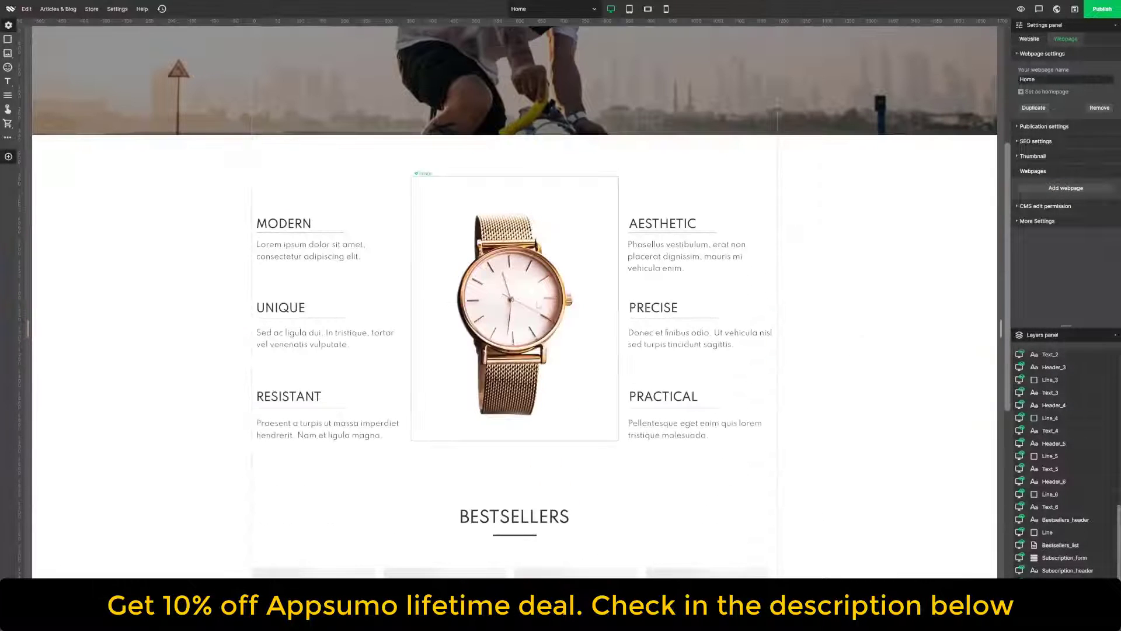
- Replace the watch picture between the feature texts with the stored picture of the road bike laying down
left_click(536, 301)
left_click(1065, 214)
left_click(526, 239)
left_click(697, 324)
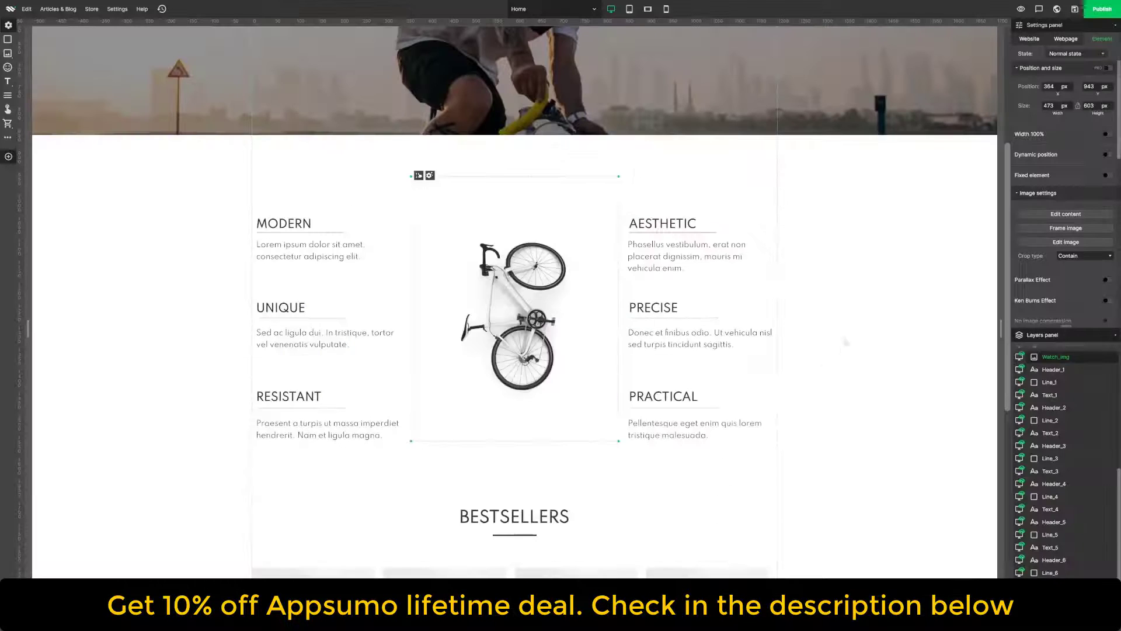
left_click(850, 334)
- Shift the Bestsellers header and everything beneath it down to Y 2692 px, leaving empty space below the features section
scroll(850, 334, "down", 5)
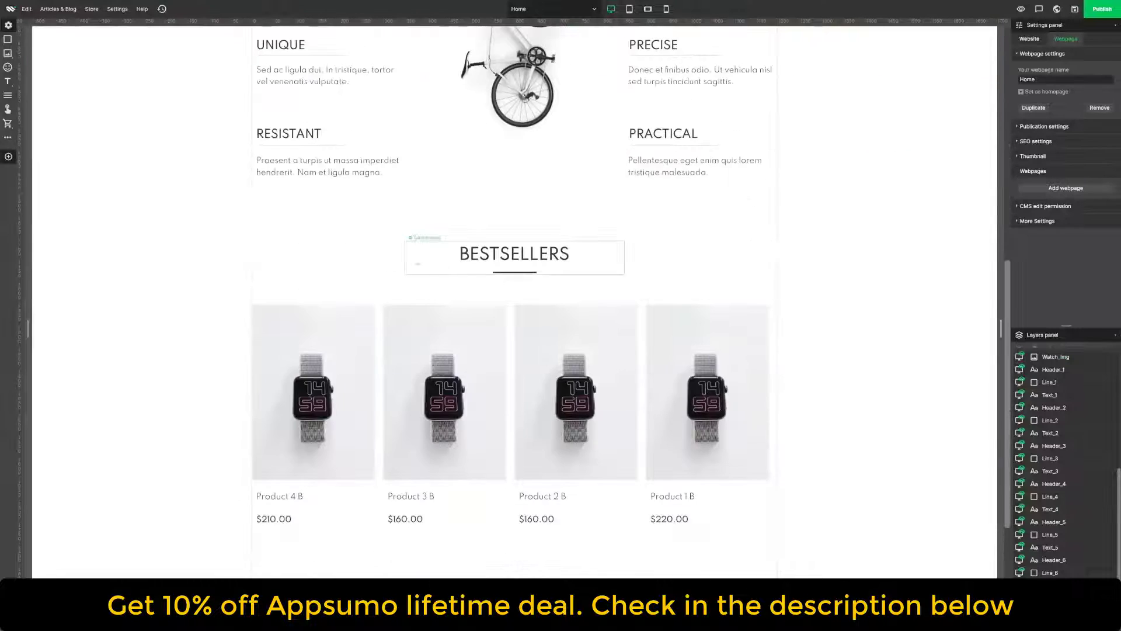
left_click(419, 248)
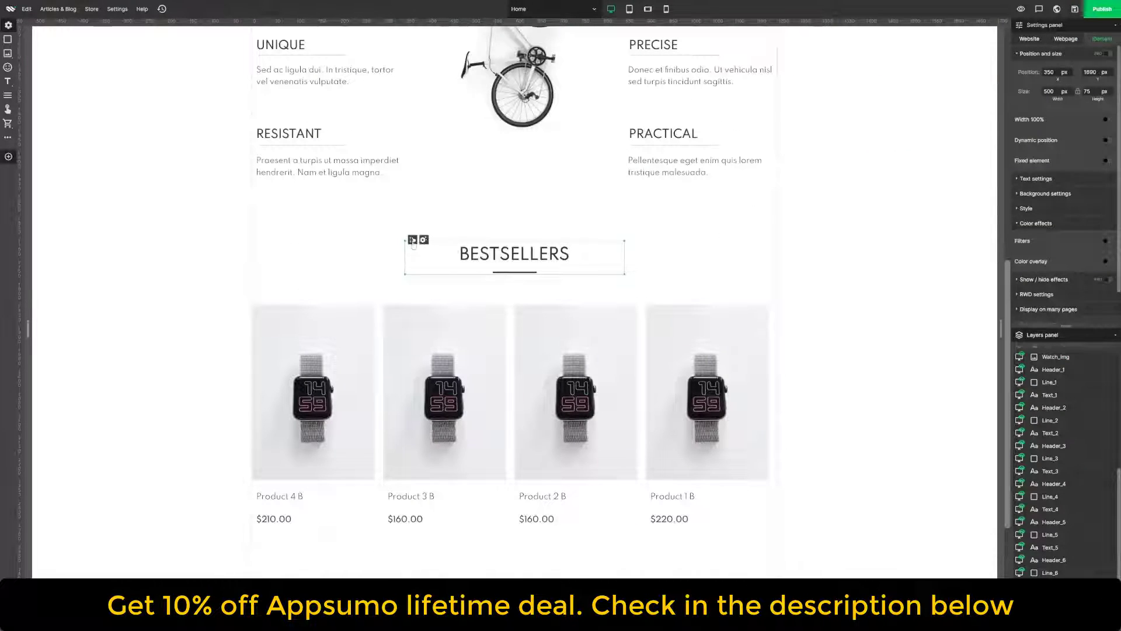
left_click_drag(413, 243, 413, 628)
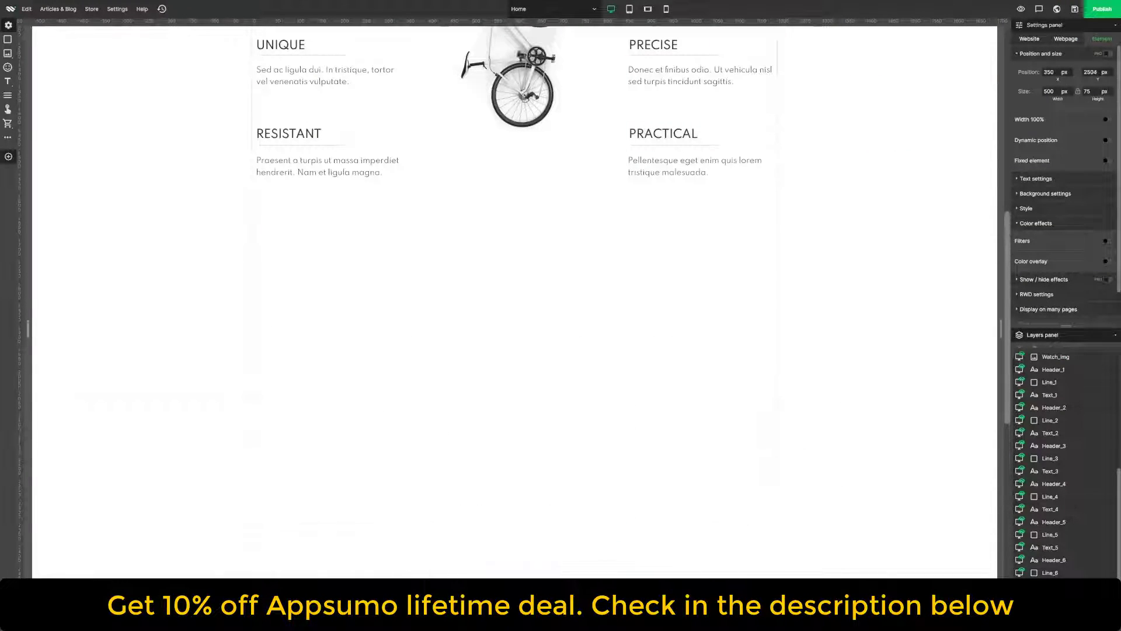
scroll(386, 427, "down", 4)
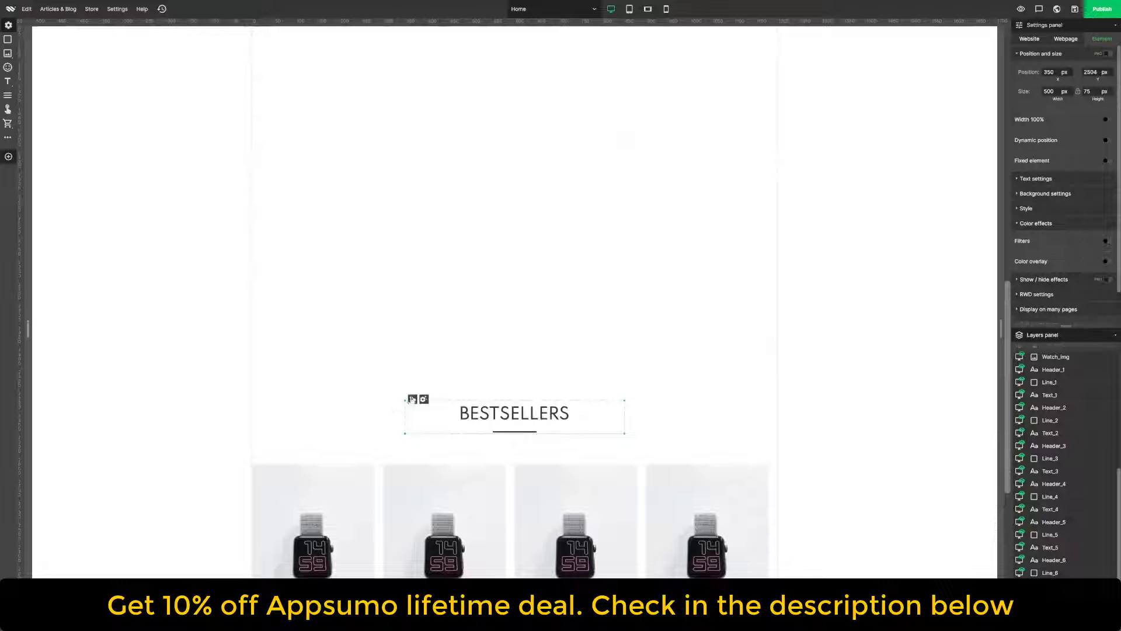
left_click_drag(412, 401, 412, 483)
scroll(415, 419, "up", 5)
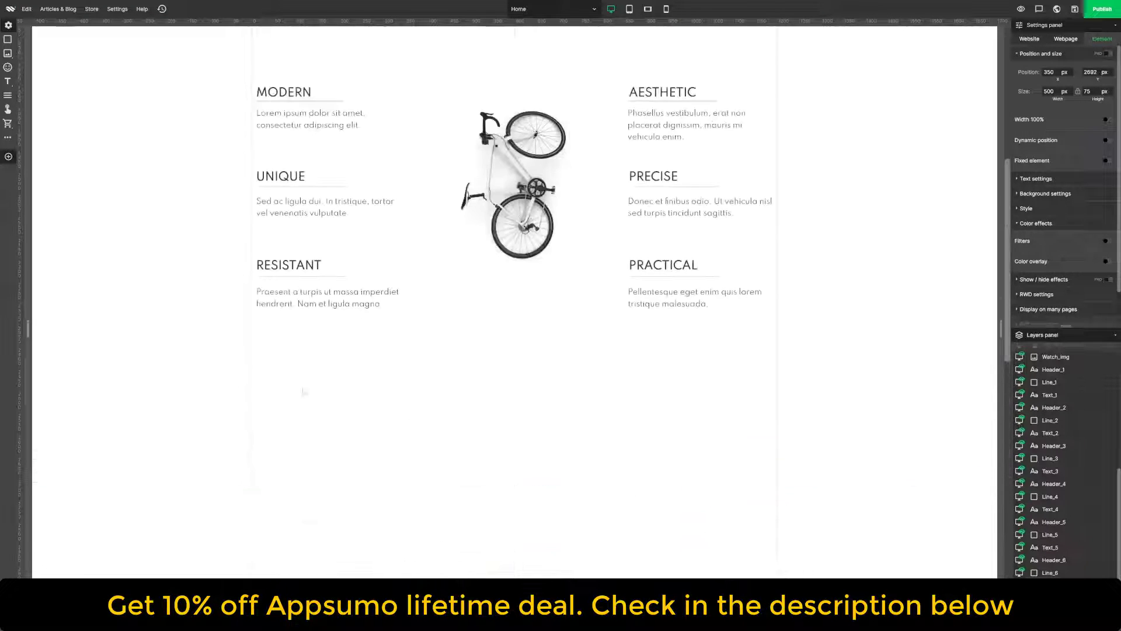
left_click(303, 391)
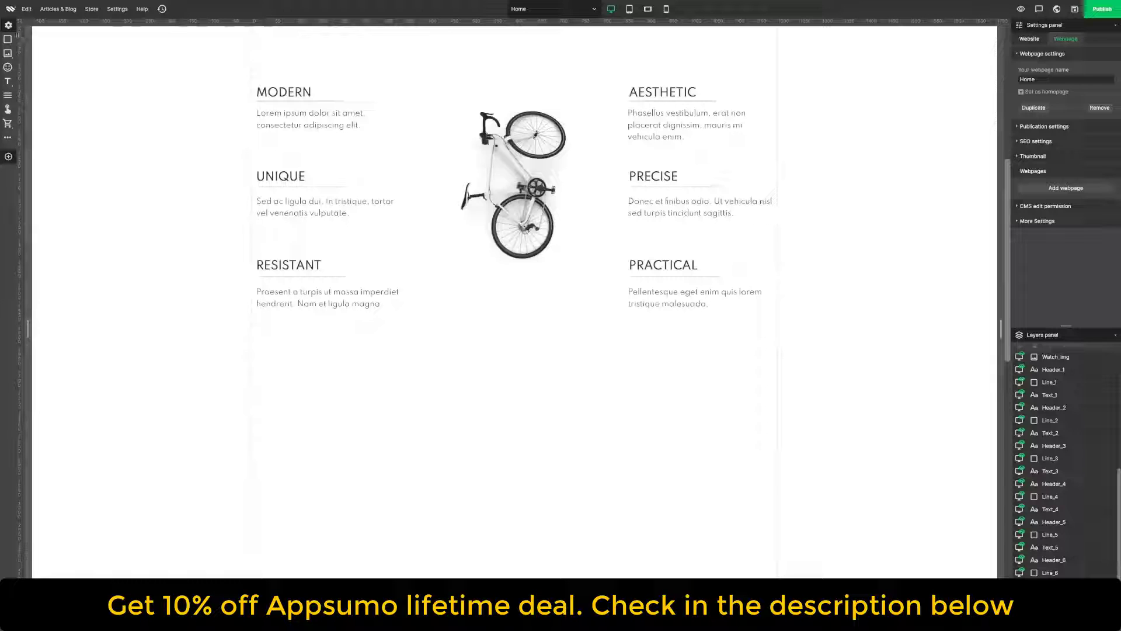
- Add a button about 418 × 509 px in the empty area below the features and turn off its background color
left_click(8, 109)
left_click_drag(402, 393, 548, 608)
scroll(535, 322, "down", 2)
left_click_drag(535, 322, 445, 310)
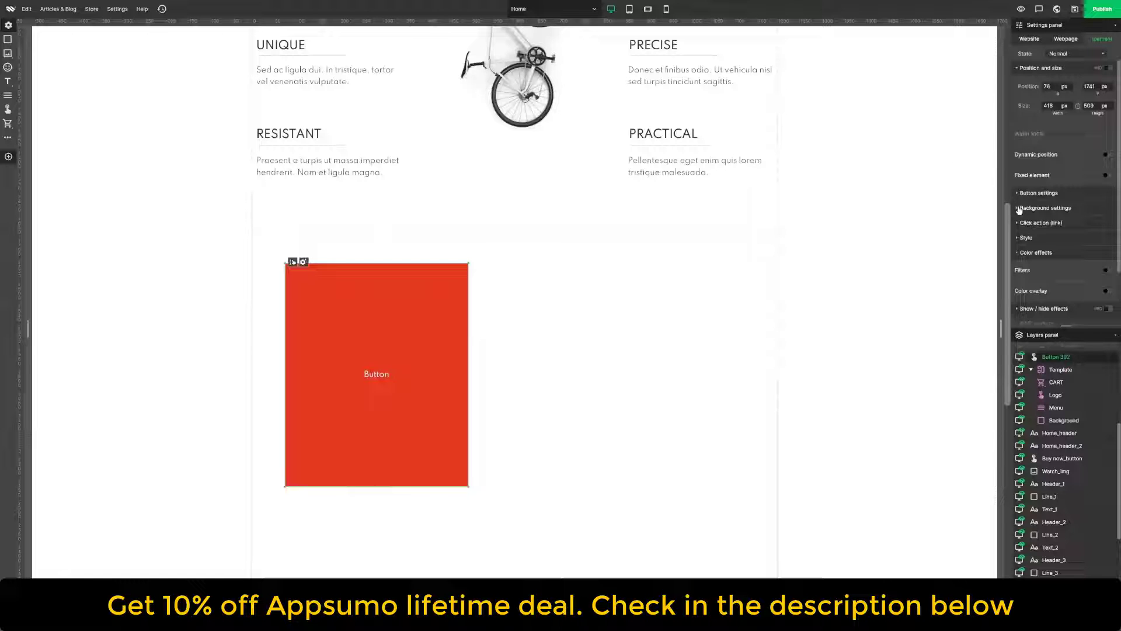
left_click(1019, 209)
left_click(1111, 226)
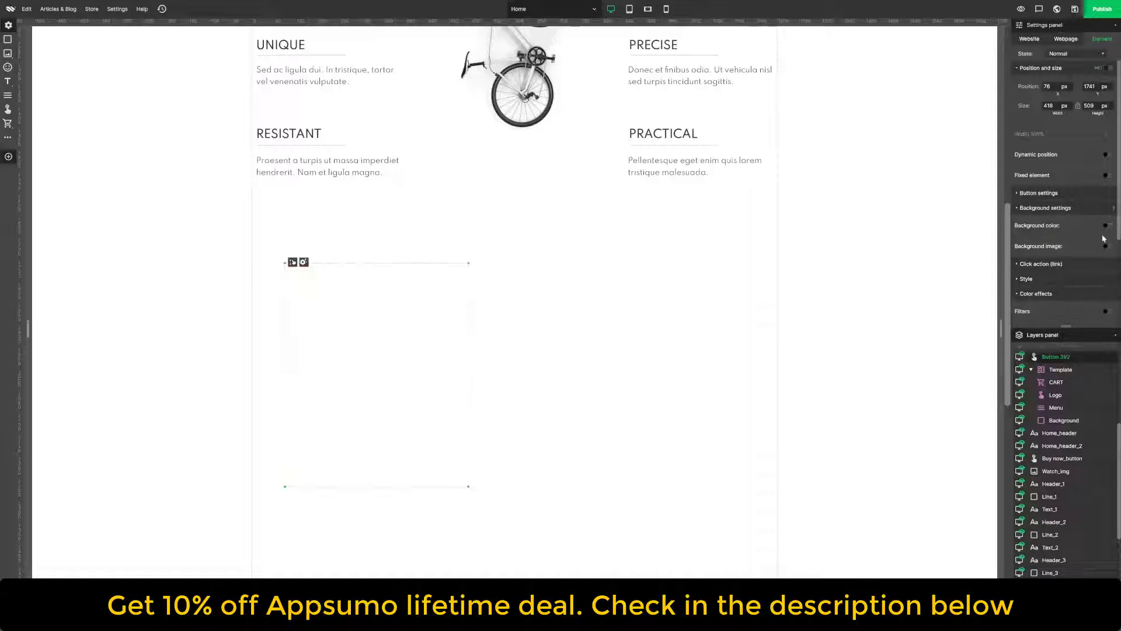
- Give the button the Unsplash photo of a man on a city bike as background, label it "Man", and resize it to about 404 × 515 px
left_click(1105, 246)
left_click(526, 318)
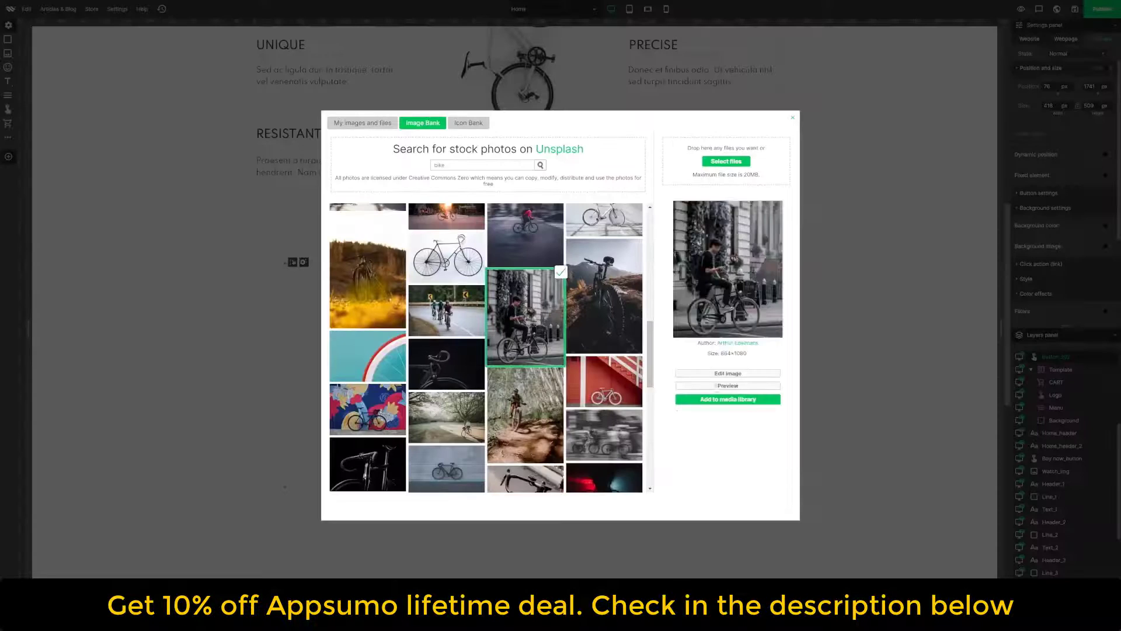
left_click(720, 400)
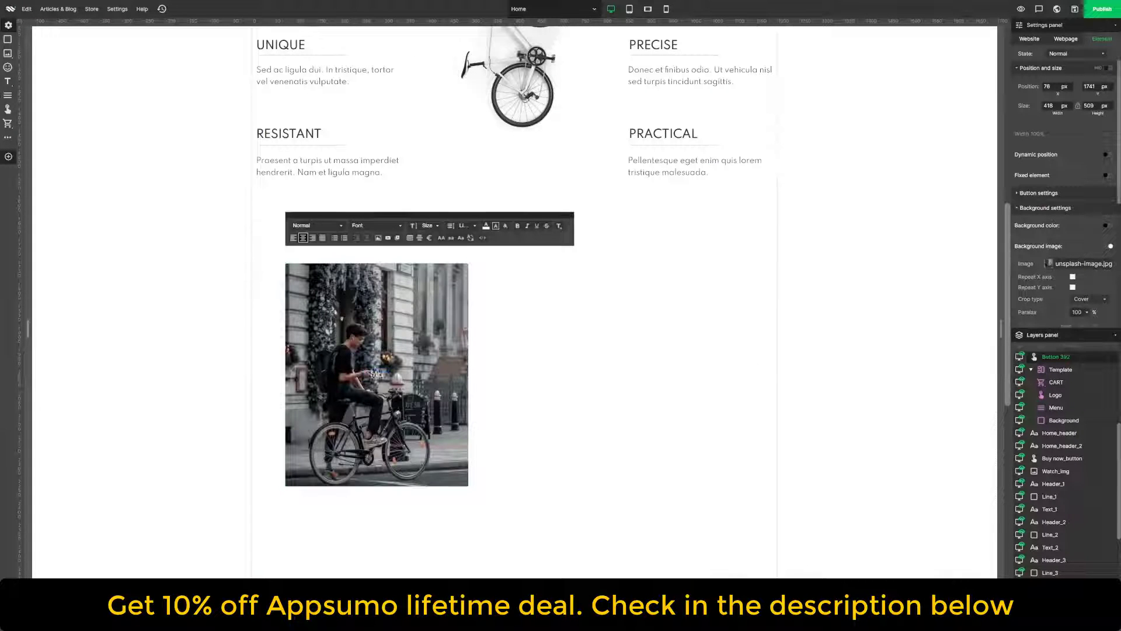
left_click_drag(468, 485, 462, 489)
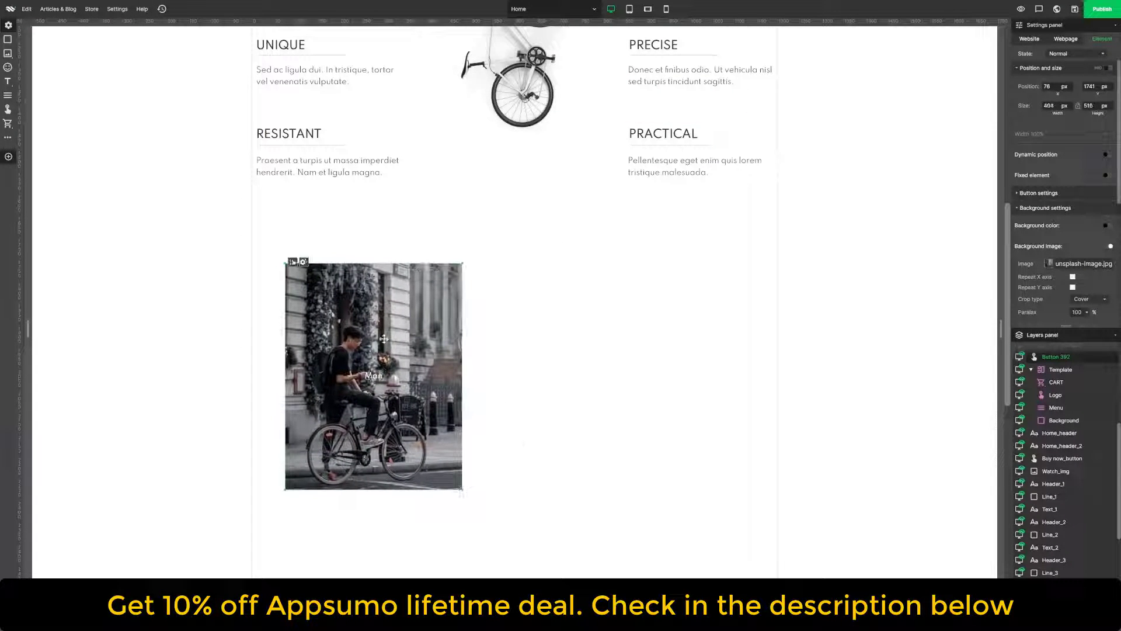
- Give the button's hover state a recolored shadow with 3 px horizontal and vertical offsets and a blur of 20 px
left_click(1078, 53)
left_click(1069, 74)
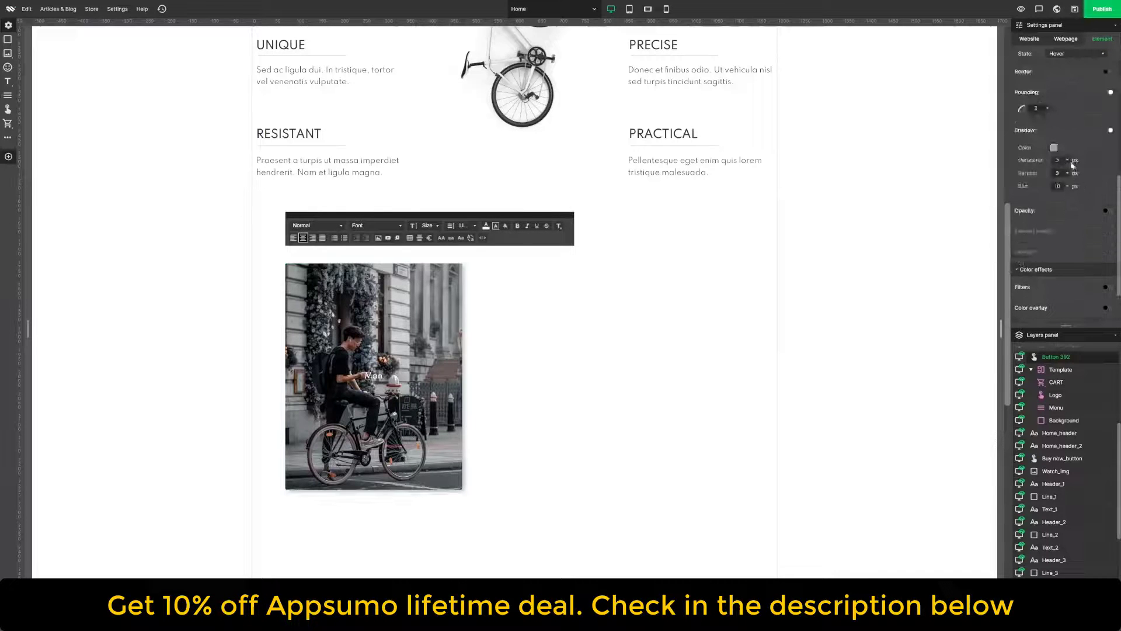
left_click(1055, 147)
left_click_drag(957, 191, 957, 208)
left_click(1106, 227)
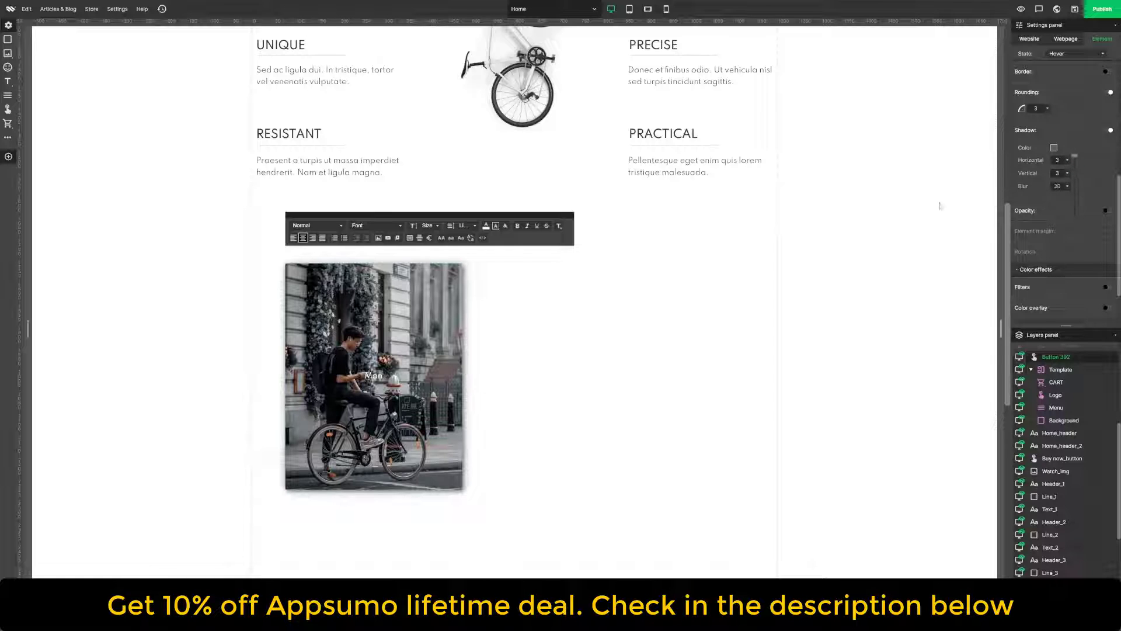
left_click(904, 255)
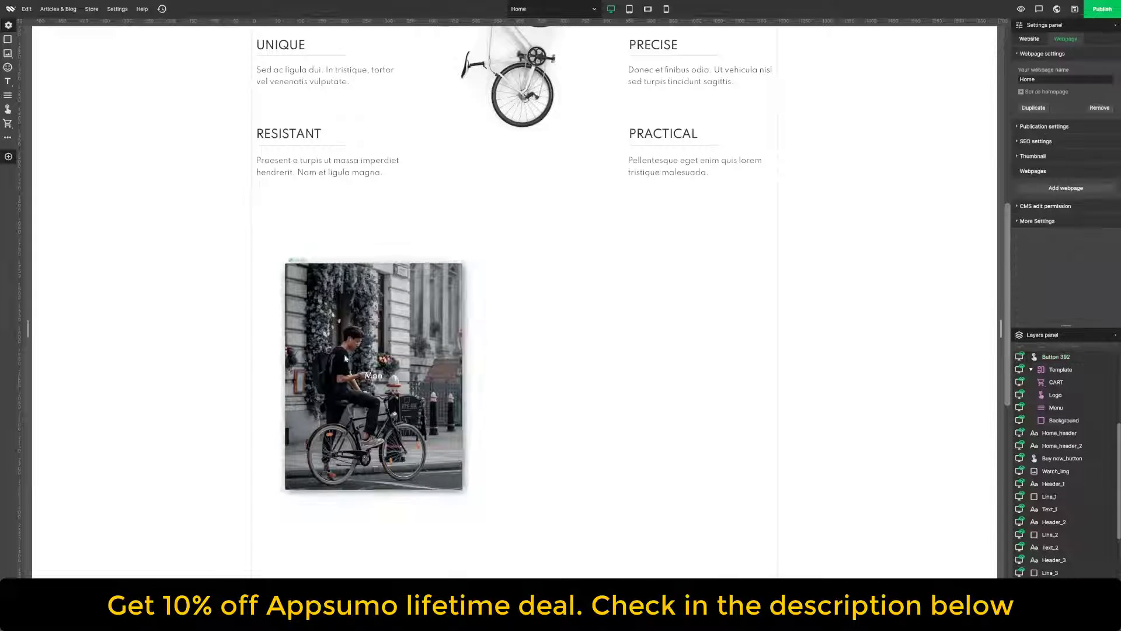
- Duplicate the "Man" image button, place the copy beside it at X 721 px, Y 1741 px, and label the copy "Woman"
left_click(440, 335)
key("ctrl+c")
key("ctrl+v")
left_click_drag(441, 336, 709, 329)
double_click(646, 359)
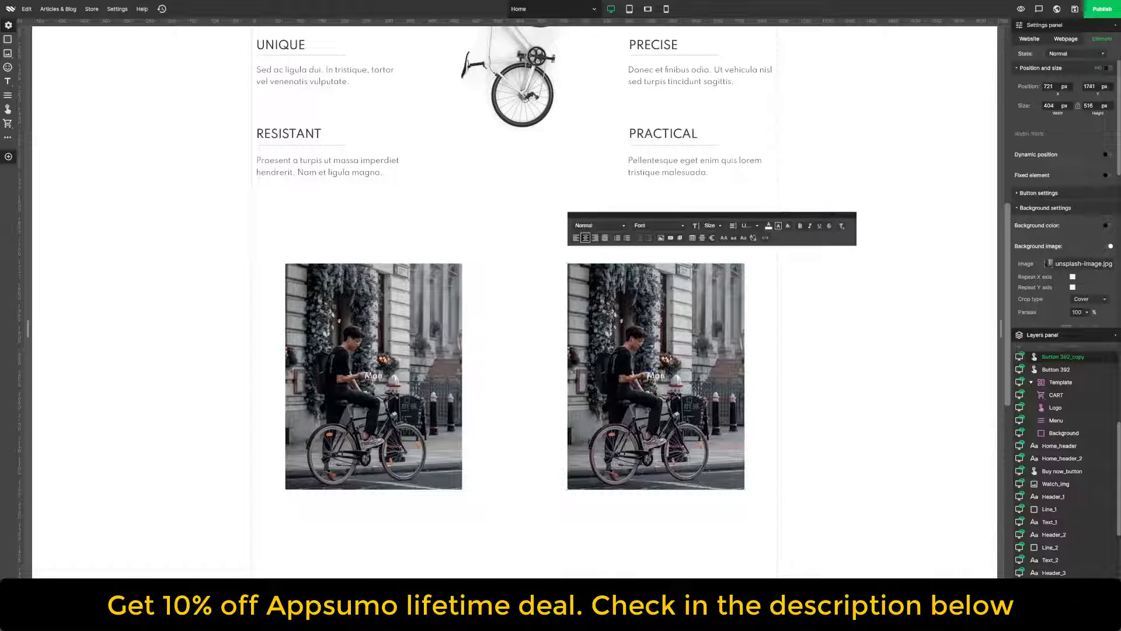
left_click(506, 323)
- Replace the "Woman" button's background image with the Unsplash photo of a woman in a dark jacket on a white bike
left_click(648, 318)
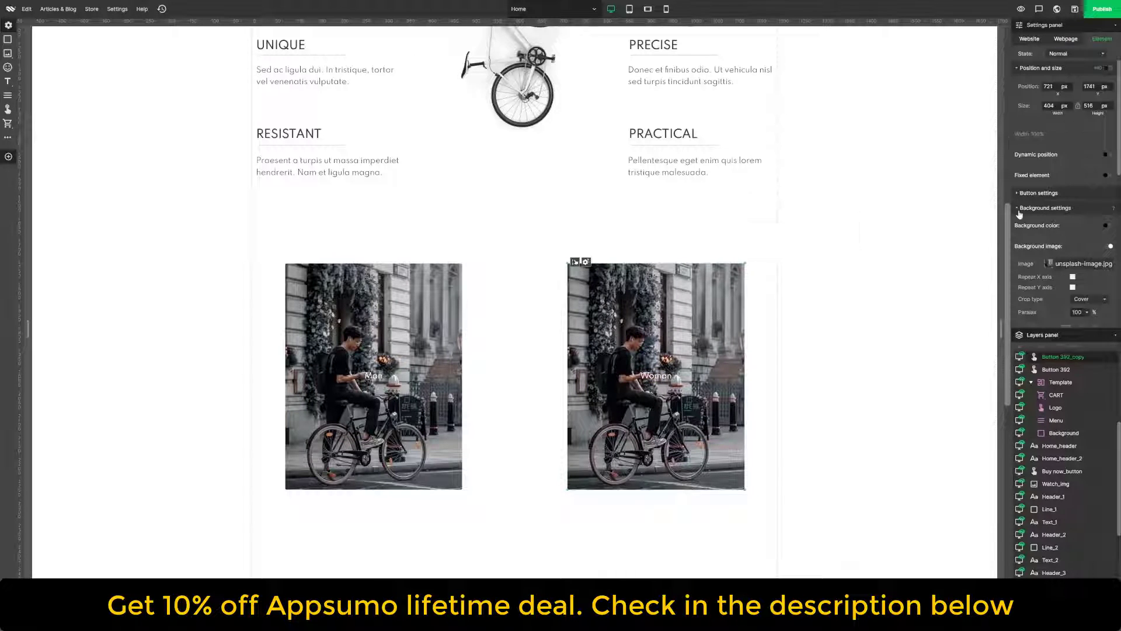
left_click(1074, 264)
left_click(525, 348)
left_click(728, 426)
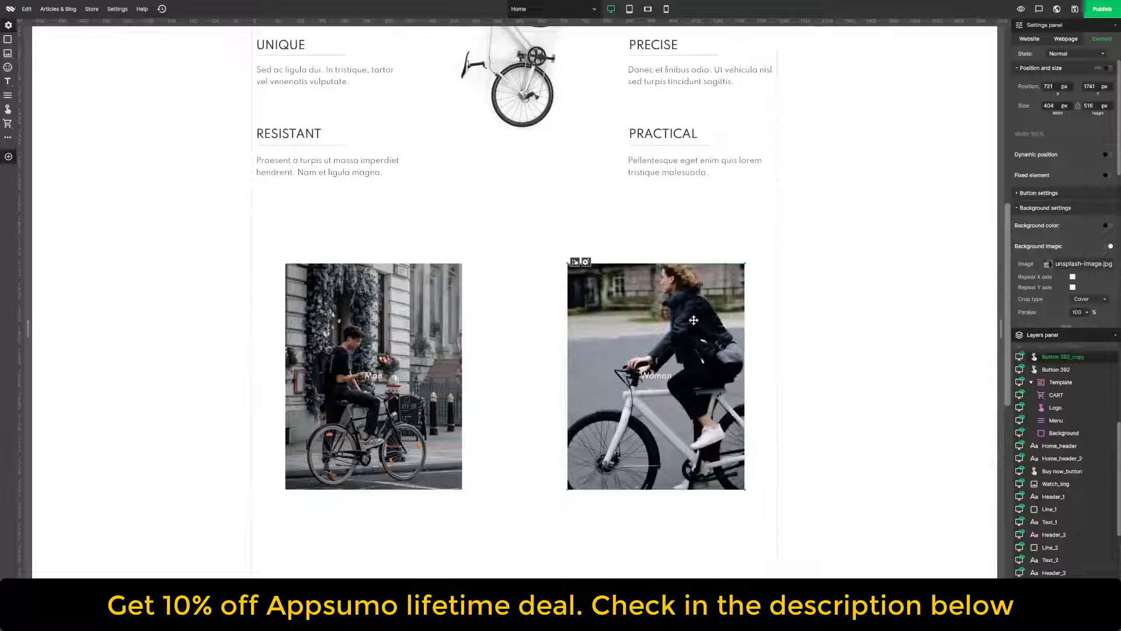
- Bring the two image buttons closer together, with "Man" at X 142 px and "Woman" at X 600 px
left_click_drag(693, 320, 662, 321)
left_click(454, 315)
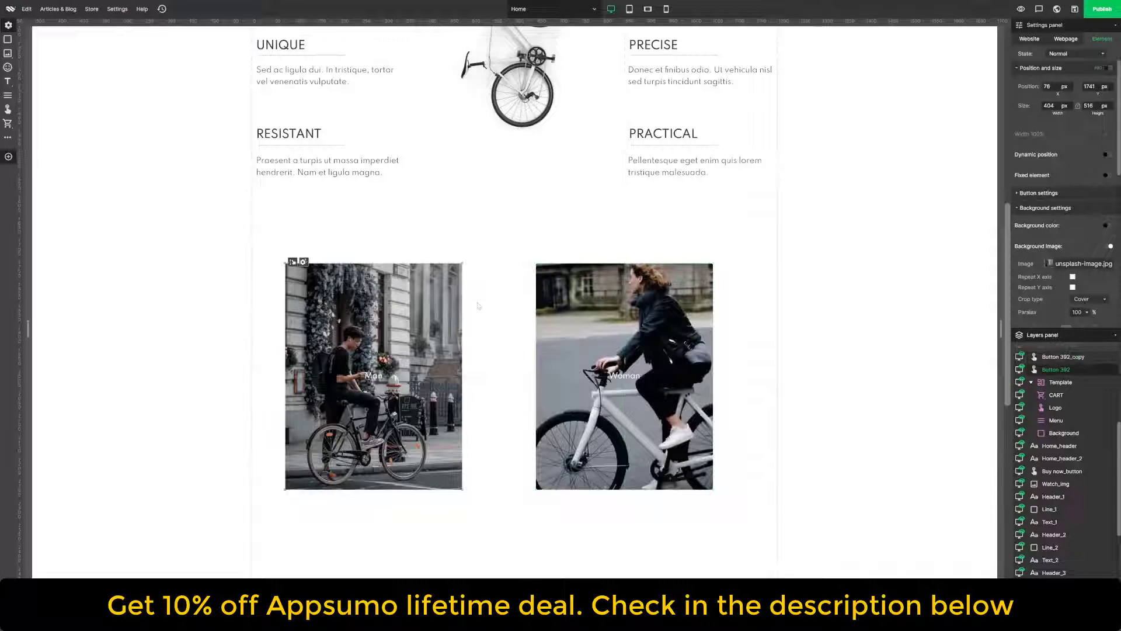
left_click_drag(416, 295, 445, 295)
left_click_drag(653, 315, 631, 315)
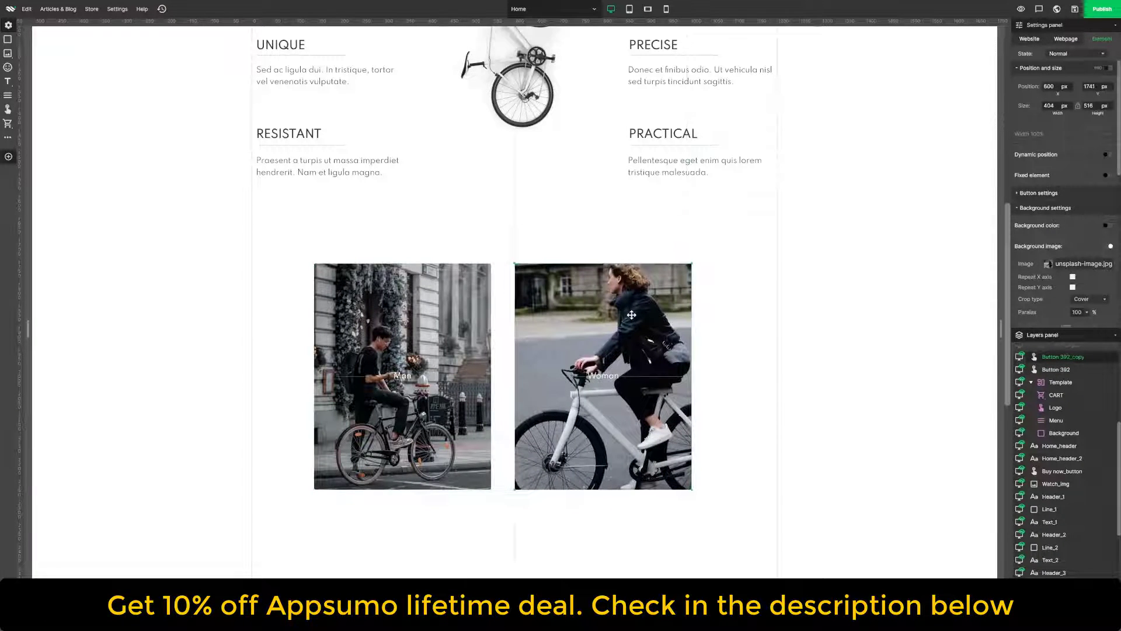
- Give the "Man" button a "Go to a page" click action that links to the Mens page
left_click(389, 310)
left_click(1029, 208)
left_click(1022, 223)
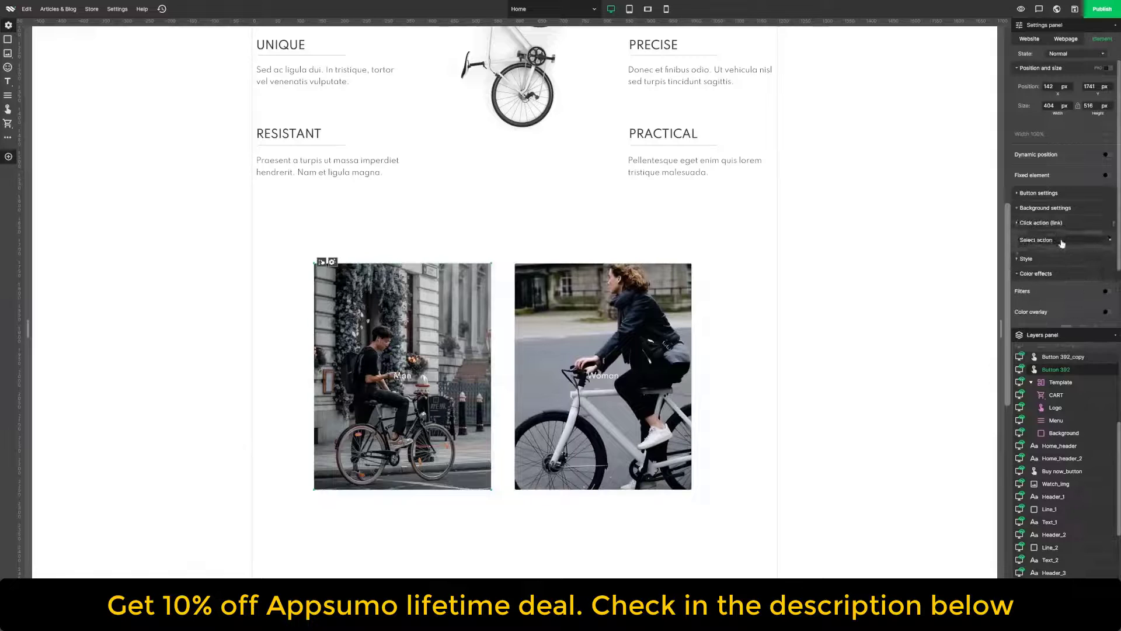
left_click(1062, 243)
left_click(1074, 265)
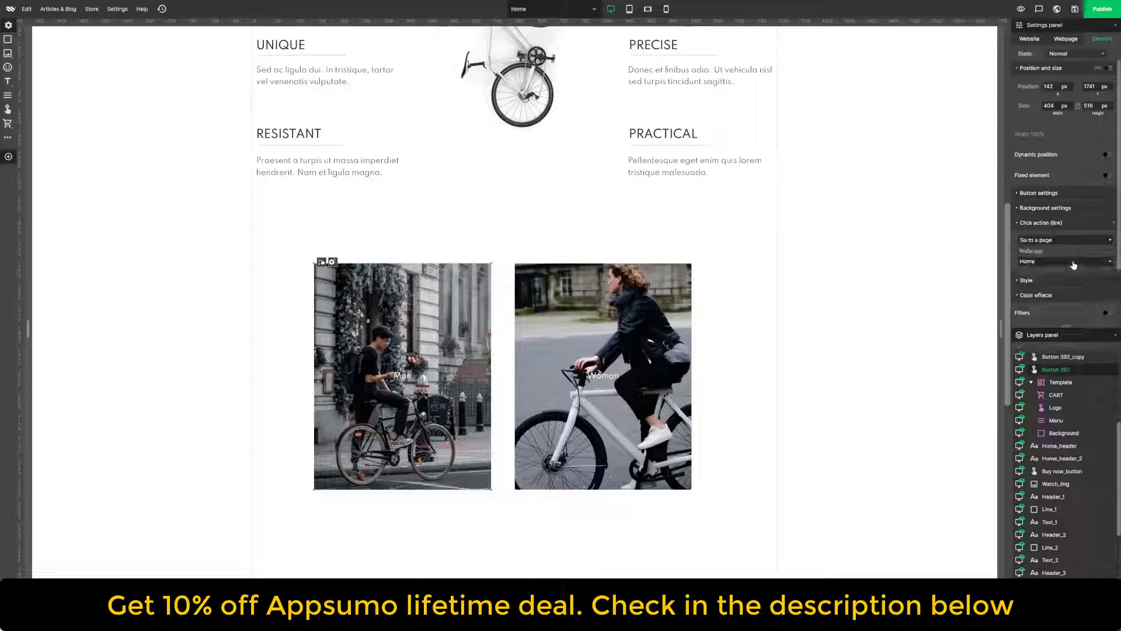
left_click(1071, 264)
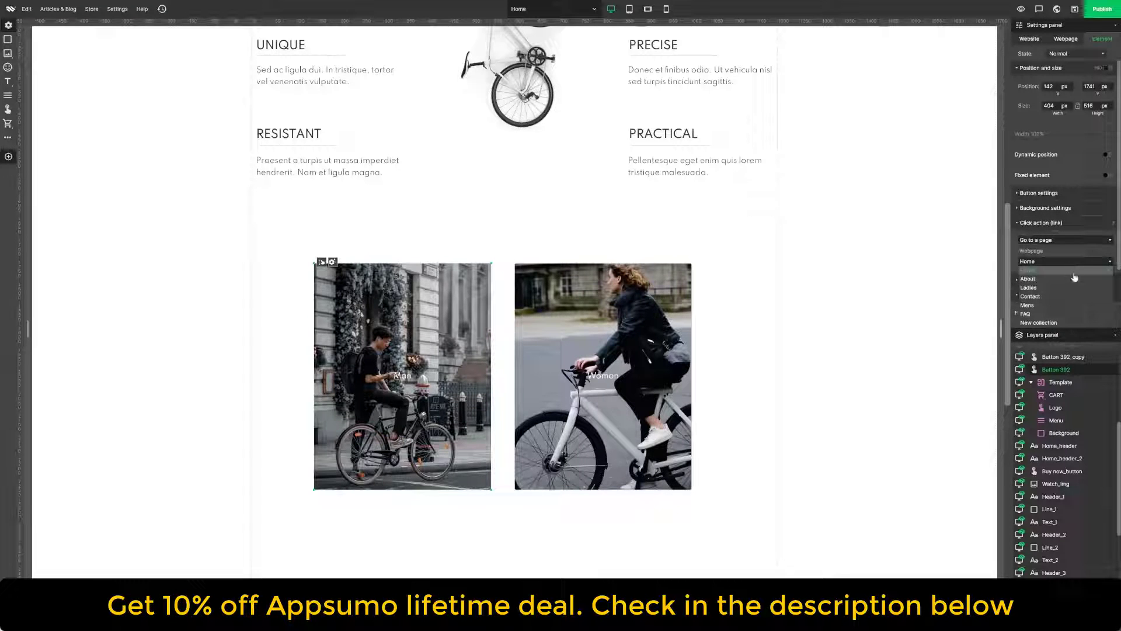
left_click(1054, 305)
left_click(875, 308)
- Set the "Woman" button's click action to go to a page
left_click(666, 334)
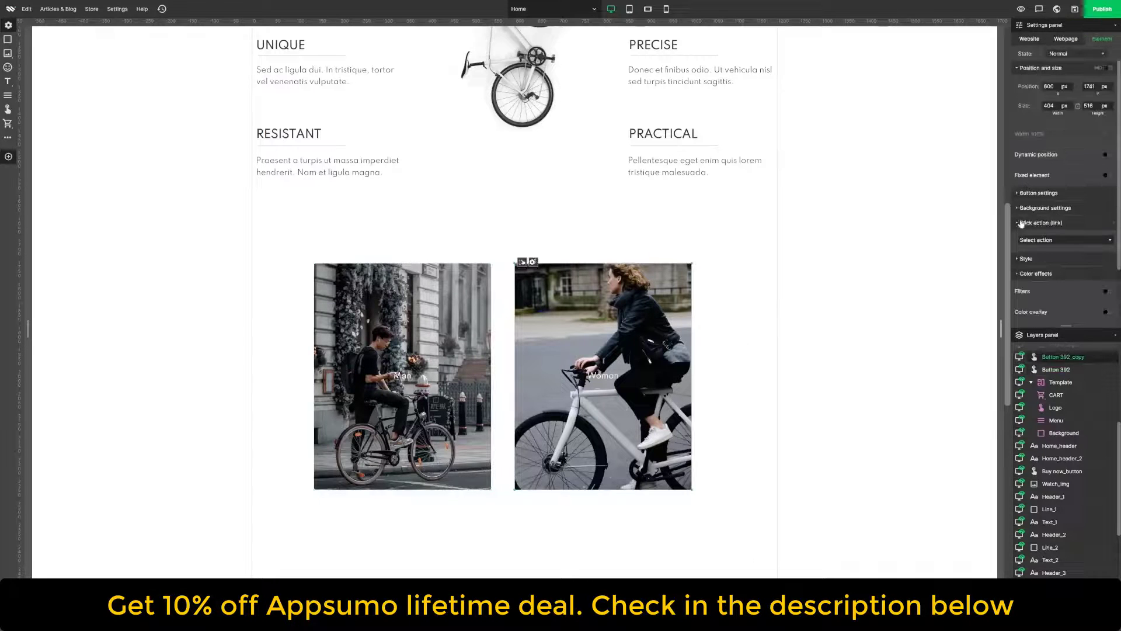
left_click(1046, 240)
left_click(1049, 260)
- Shift the Bestsellers header and everything beneath it down to Y 3275 px, leaving empty space below the image buttons
scroll(803, 253, "down", 6)
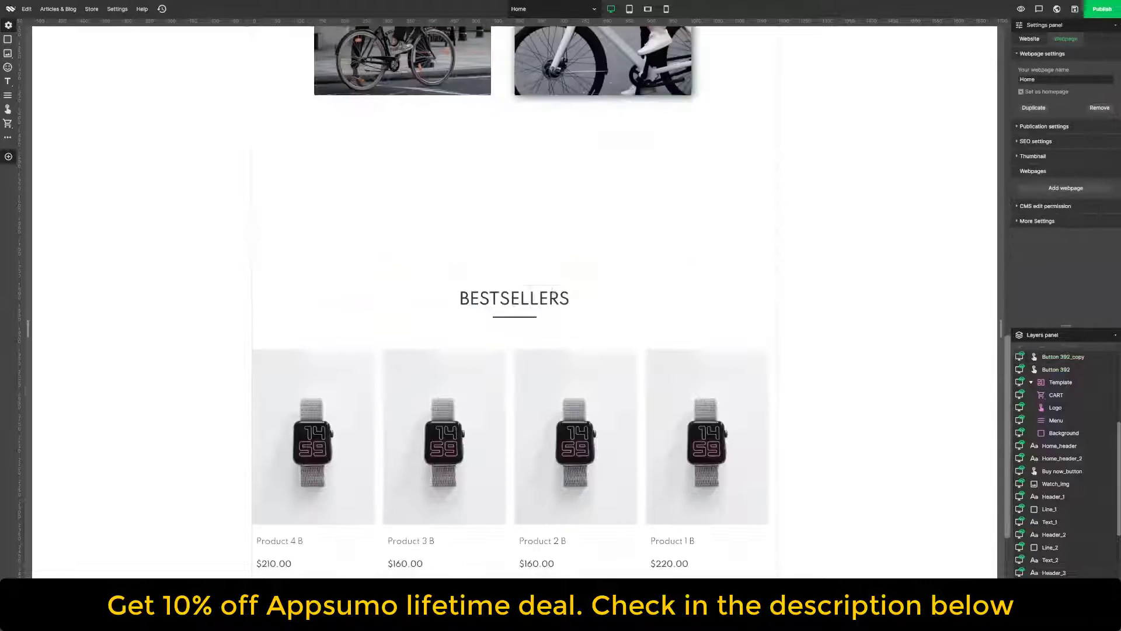
left_click(411, 288)
left_click_drag(412, 286, 412, 541)
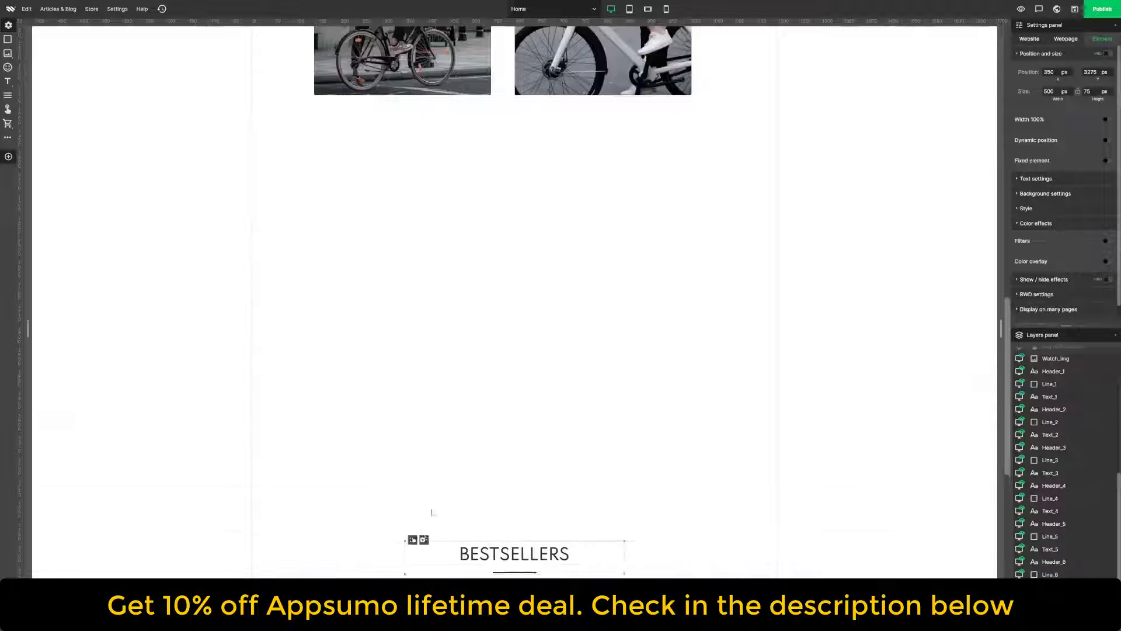
- Insert a ready-made testimonials group with three customer quotes in the empty space below the image buttons, at Y 2453 px
scroll(433, 514, "up", 2)
left_click(72, 177)
left_click(9, 157)
scroll(79, 195, "down", 5)
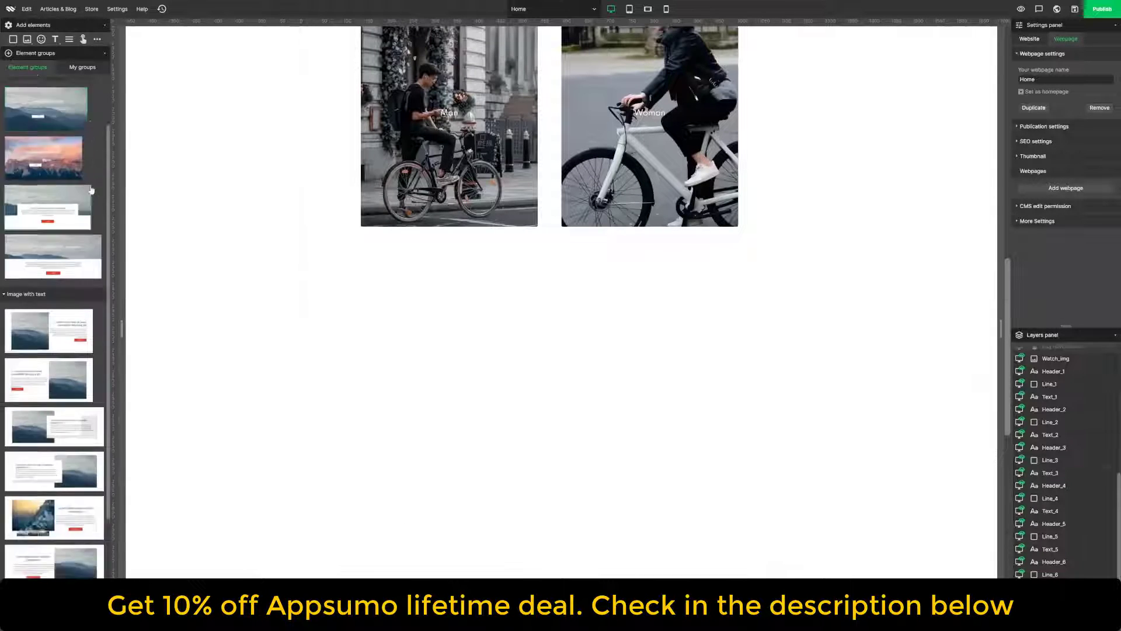
left_click(23, 573)
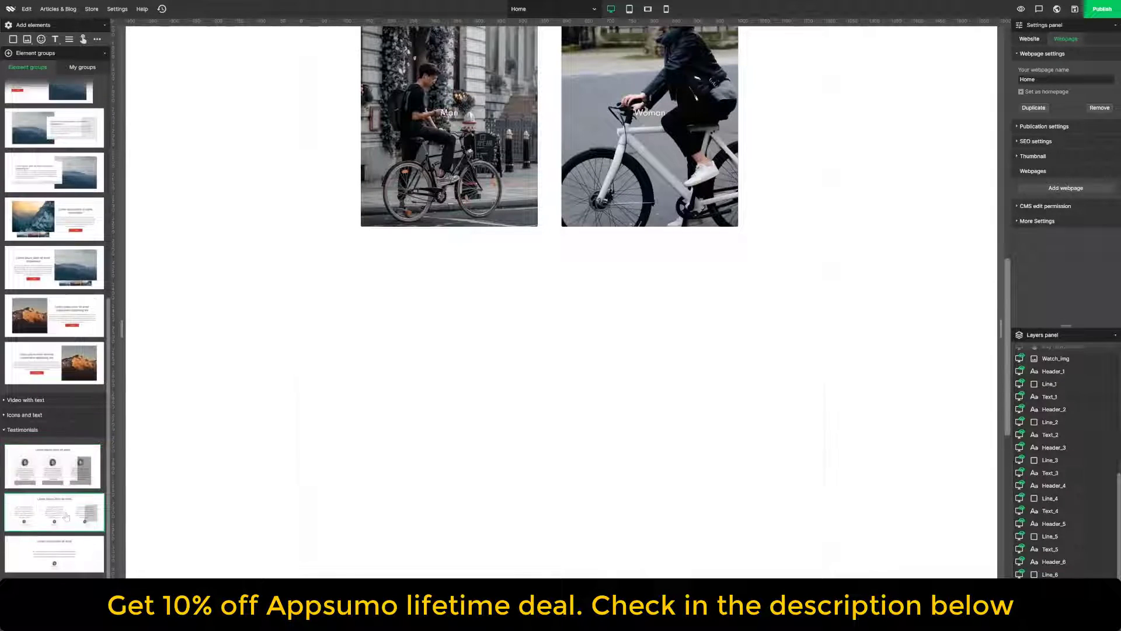
left_click_drag(52, 466, 565, 344)
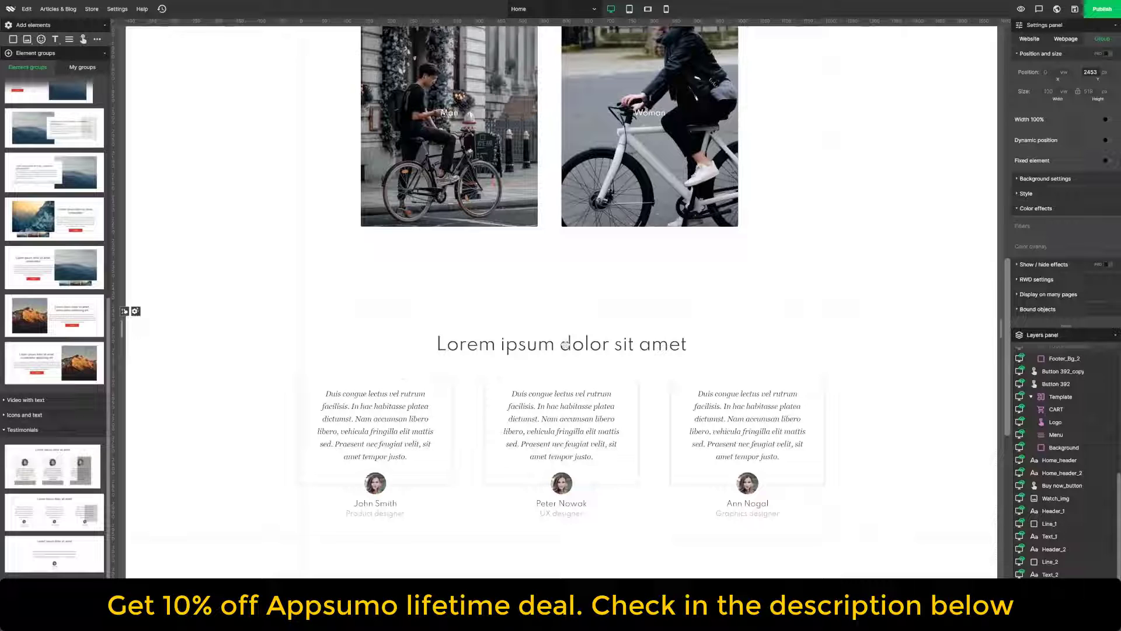
- Replace the testimonials group's placeholder heading with "Our customers' opinions"
left_click(566, 345)
double_click(565, 345)
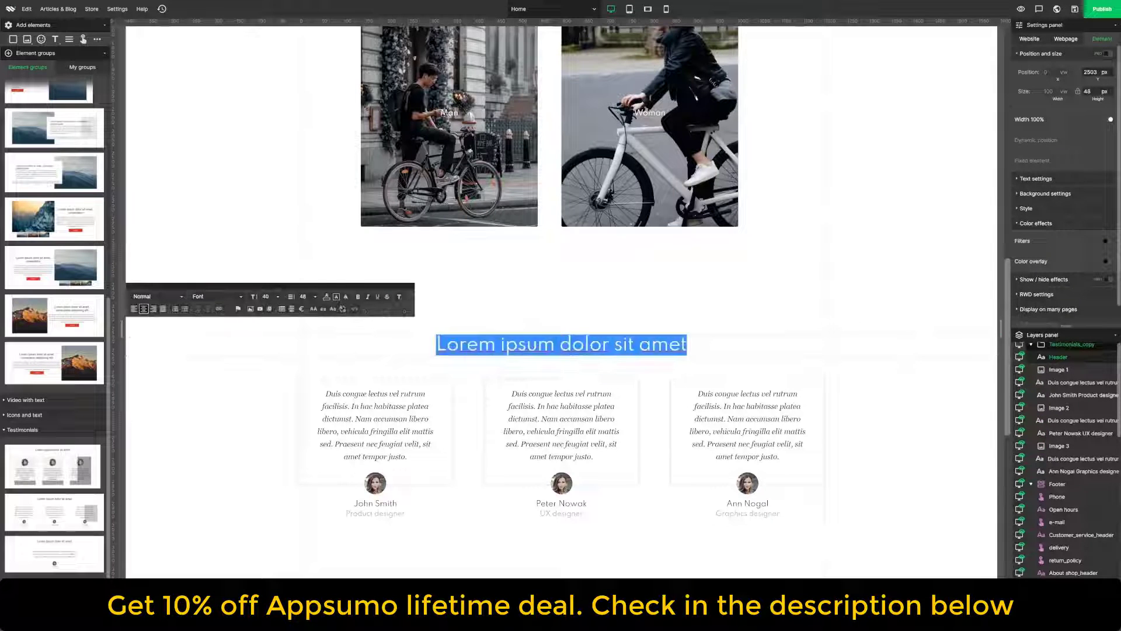
type("Our customers' opinions")
left_click(763, 274)
- Turn on the on-show animation for the testimonials group, with type Expand in and a time of 1.7 sec
scroll(763, 275, "down", 1)
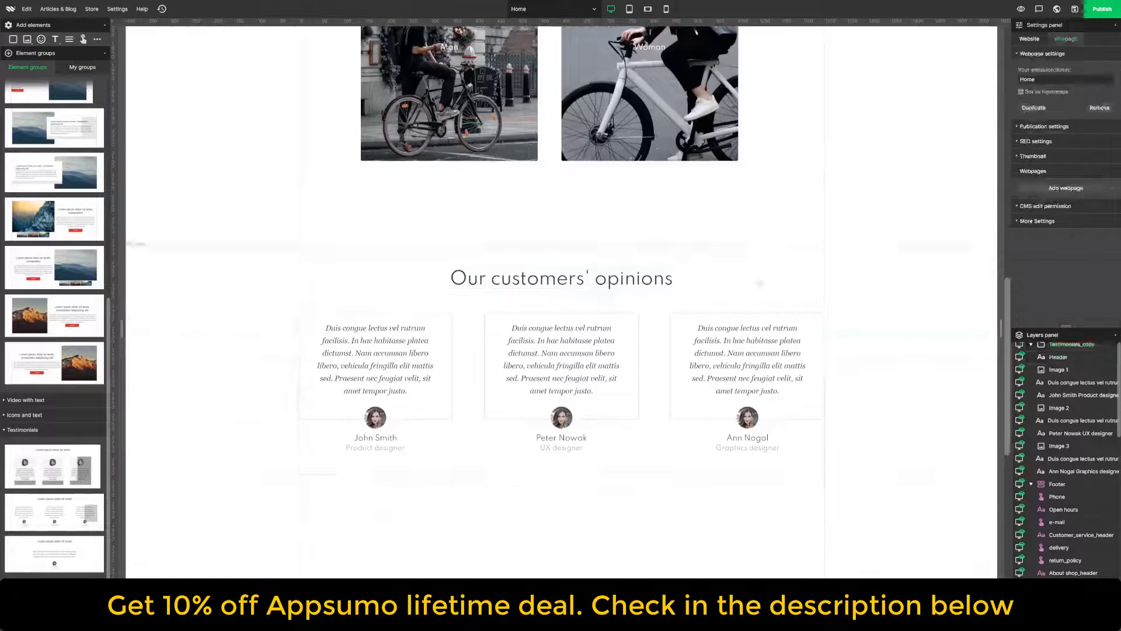
left_click(763, 275)
left_click(1022, 266)
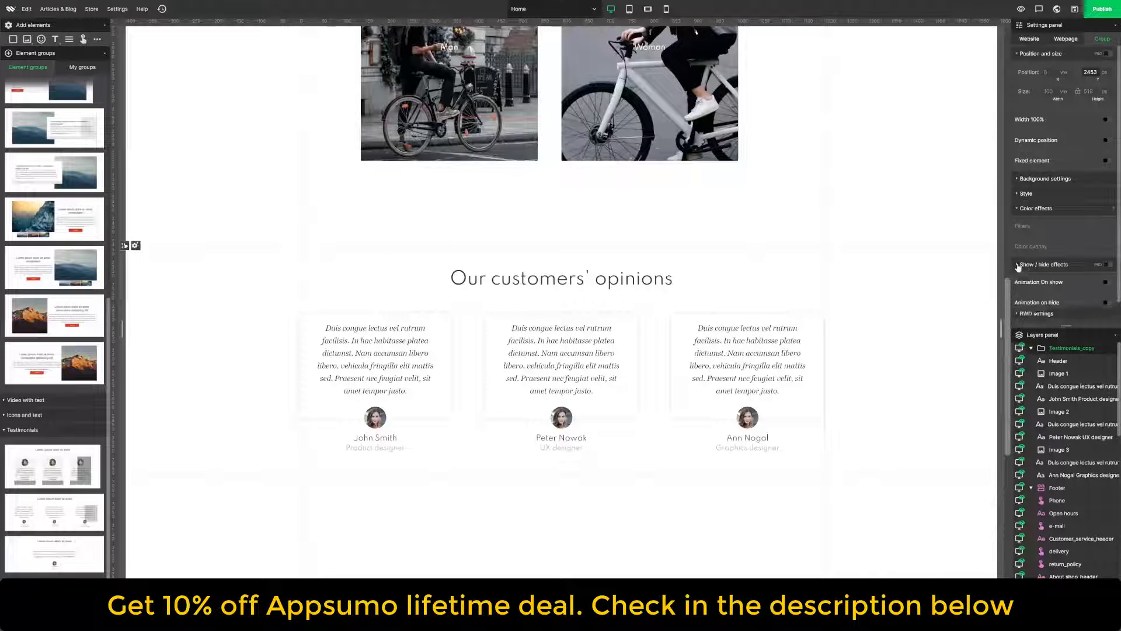
scroll(1051, 263, "down", 1)
left_click(1104, 252)
left_click(1103, 264)
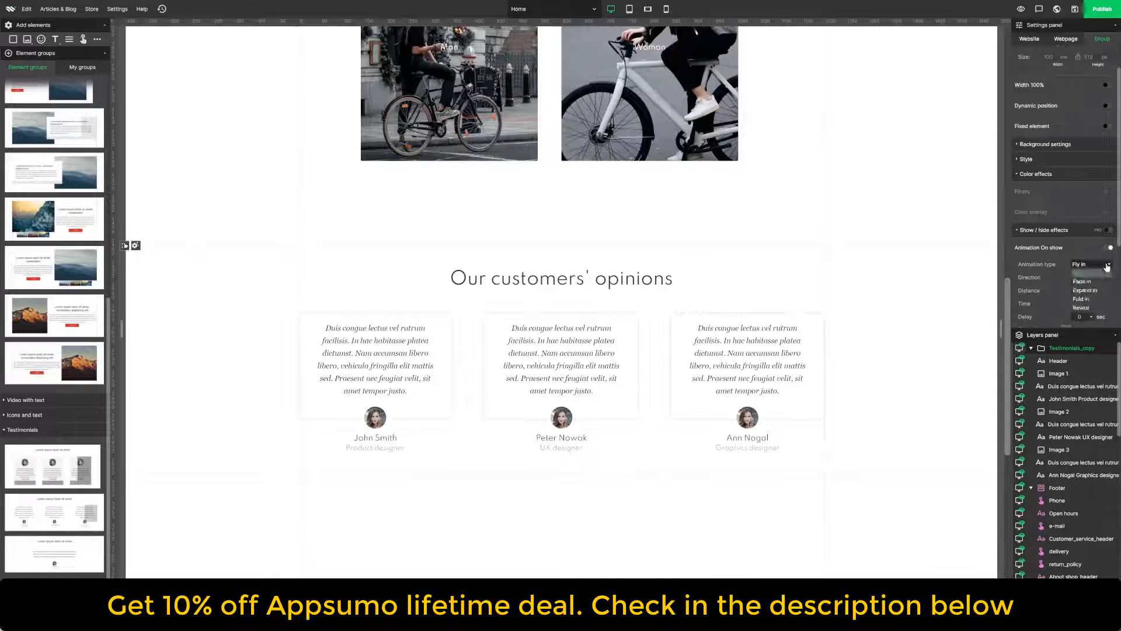
left_click(1089, 295)
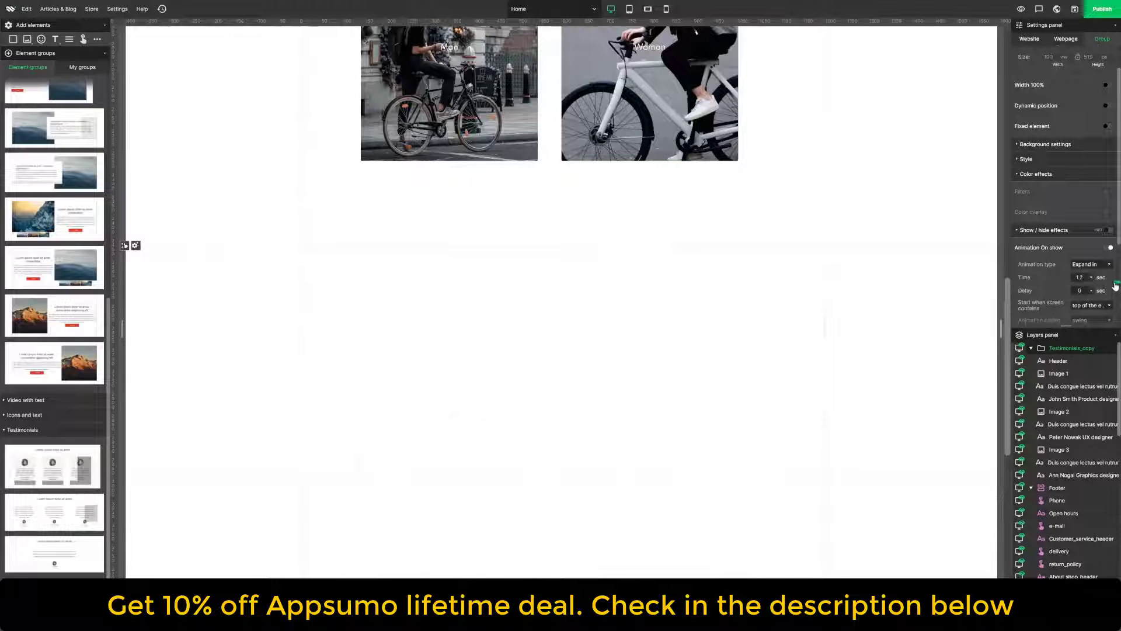
- Set the easing of the testimonials group's show animation to ease-out
scroll(1059, 288, "down", 2)
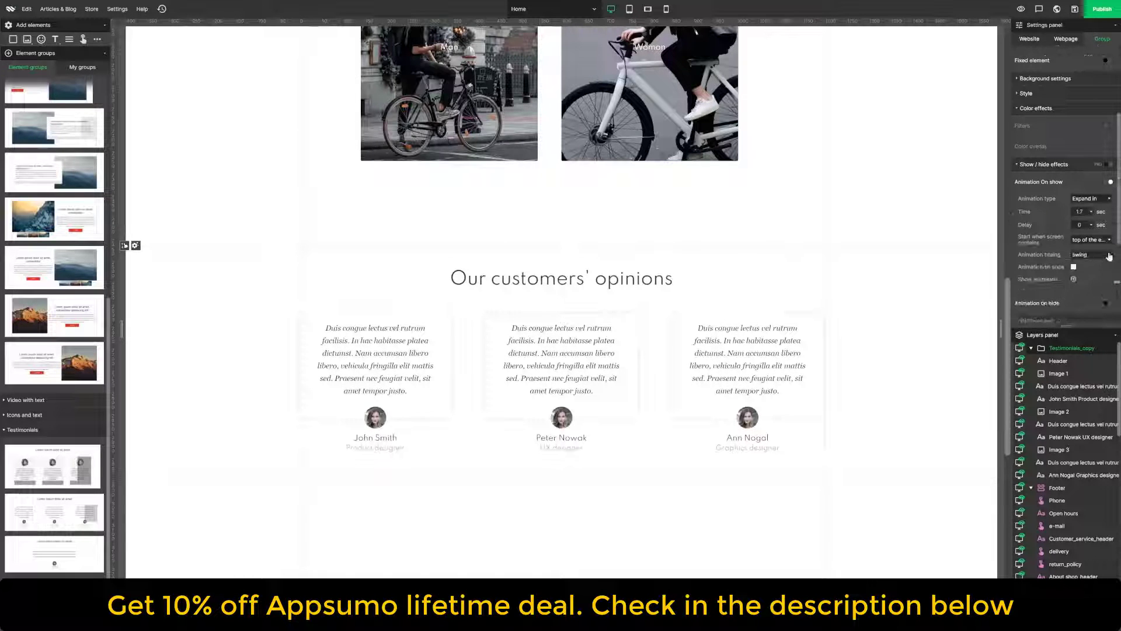
left_click(1106, 254)
left_click(1098, 295)
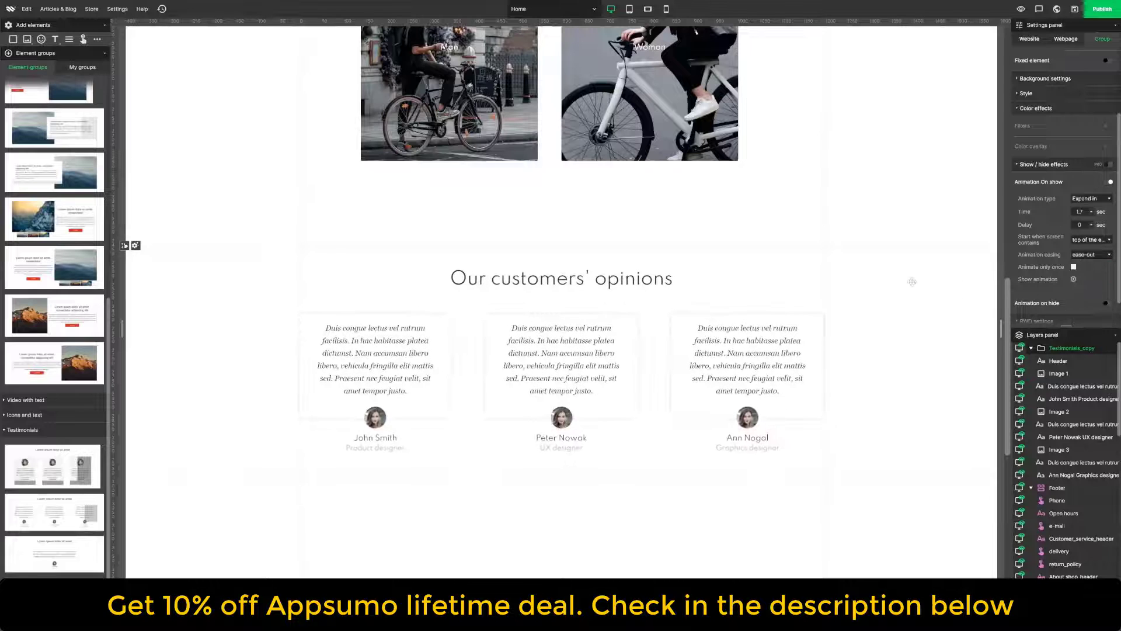
left_click(900, 281)
left_click(877, 238)
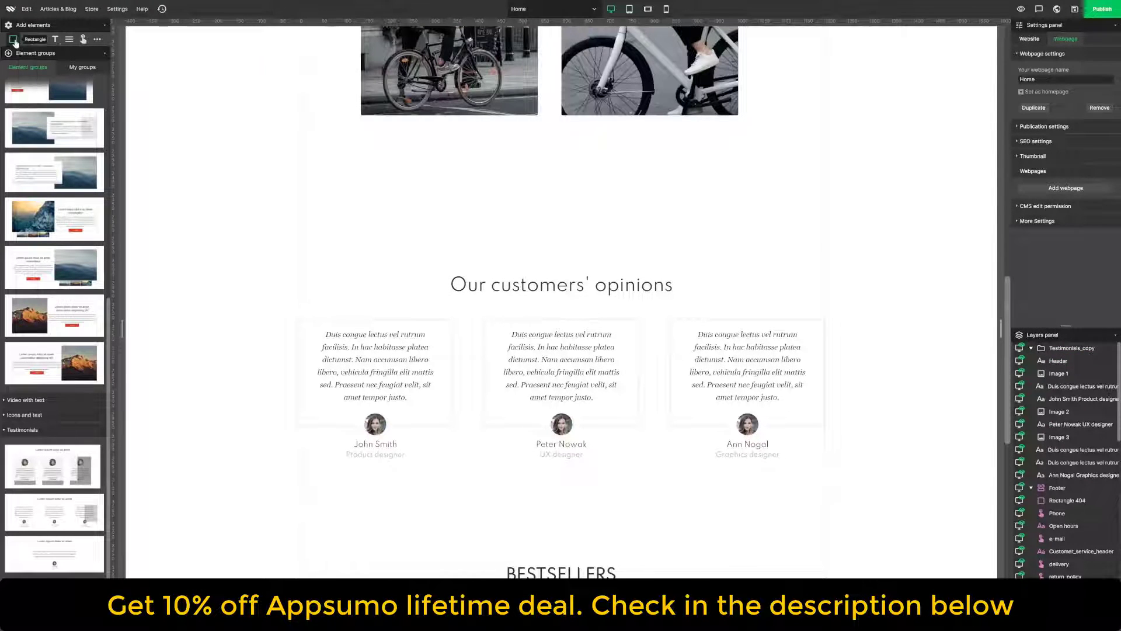
- Add a full-width rectangle with solid color ebebeb at Y 2572 px, about 609 px tall, and layer it behind the testimonials
left_click(13, 41)
left_click_drag(550, 99, 308, 279)
left_click(1106, 119)
left_click(1047, 212)
left_click(963, 320)
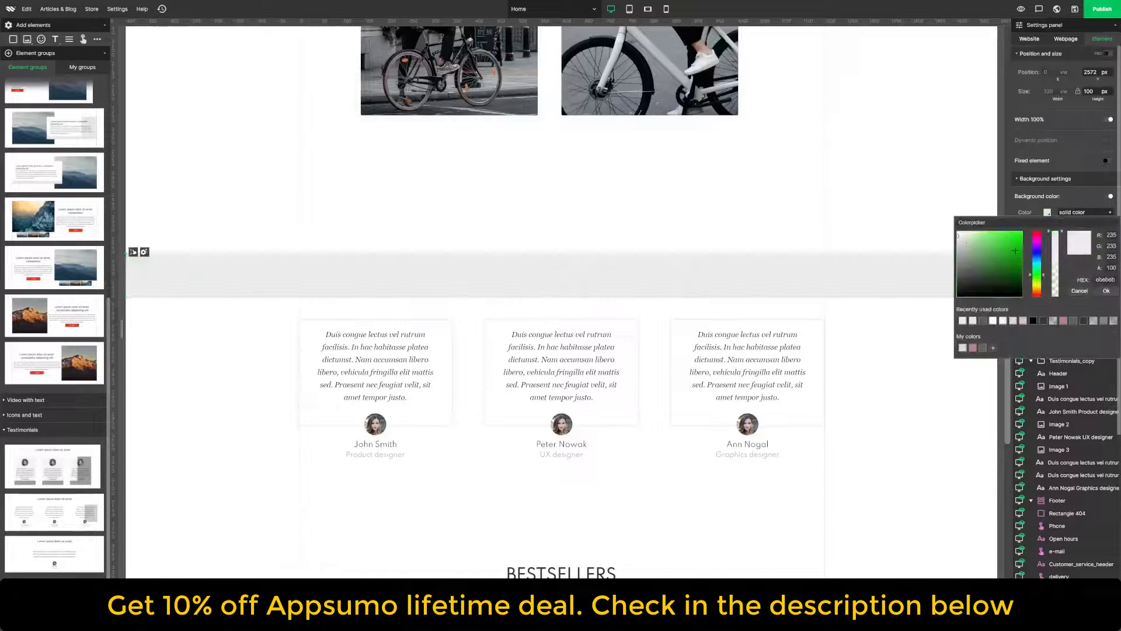
left_click(1106, 290)
left_click_drag(581, 297, 581, 514)
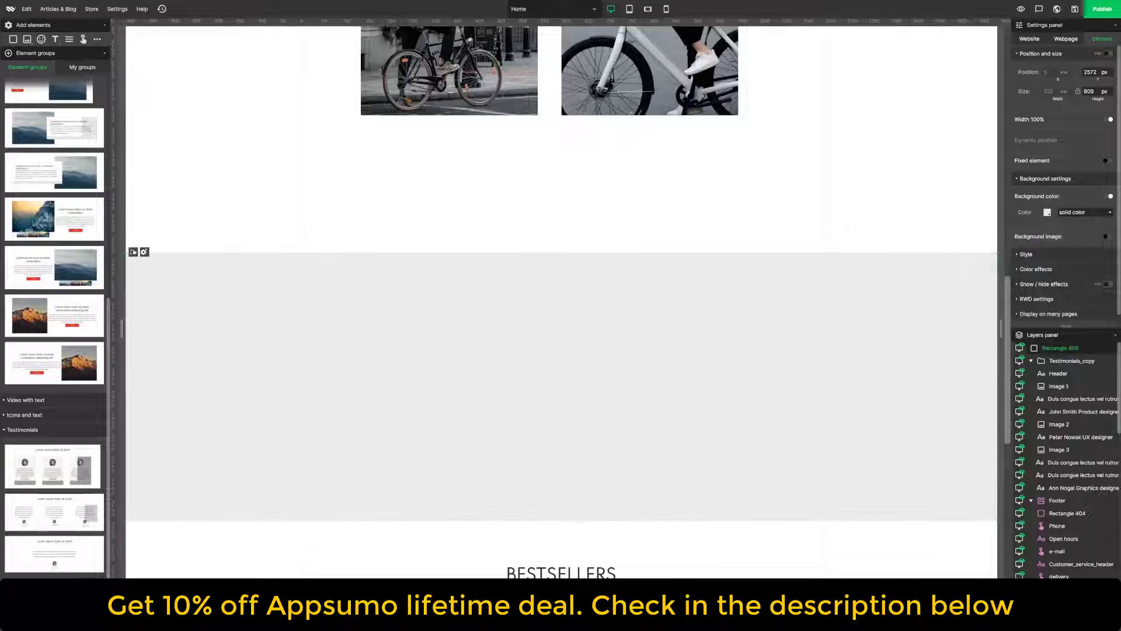
left_click_drag(1047, 349, 1038, 488)
- Change the footer's phone number to the store's new number and replace the domain name in the contact e-mail with "bikes"
scroll(939, 292, "down", 9)
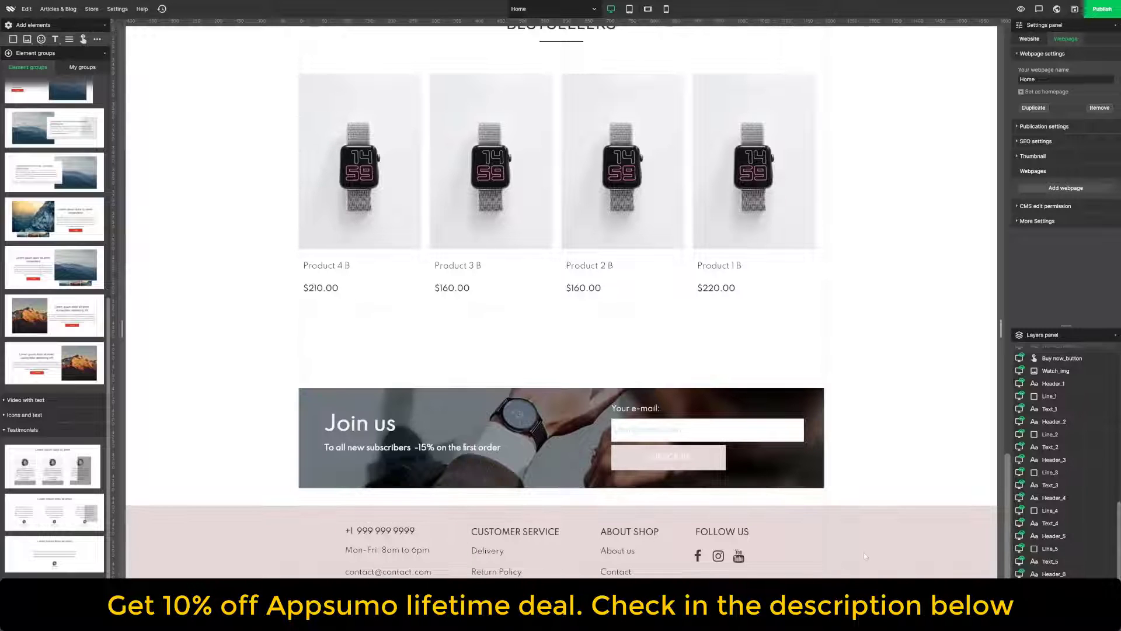
left_click(853, 542)
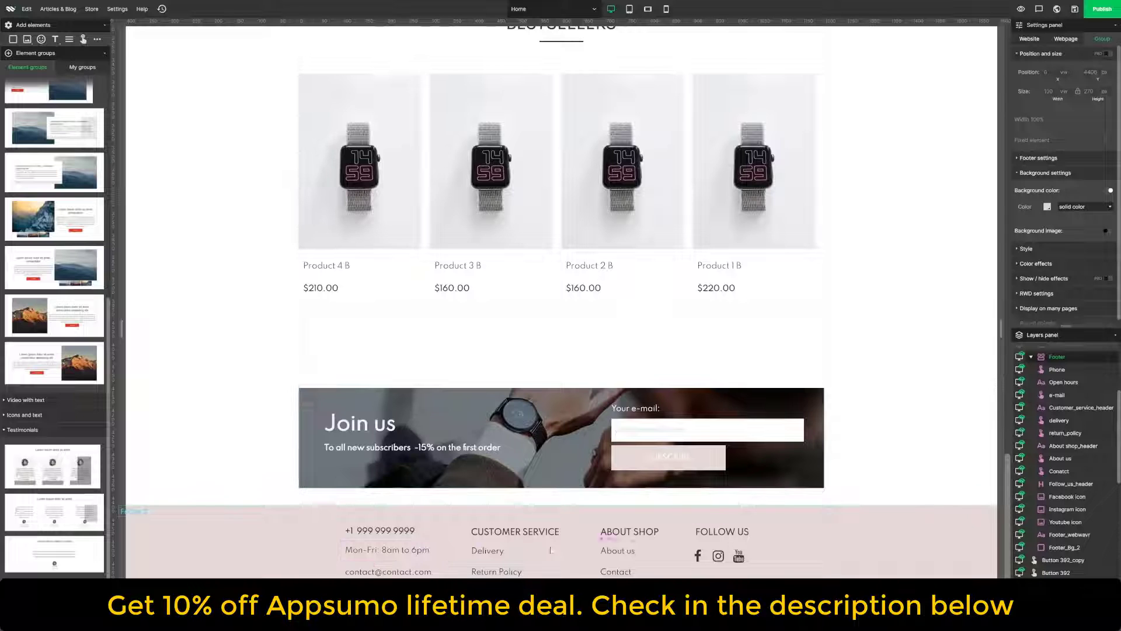
double_click(390, 532)
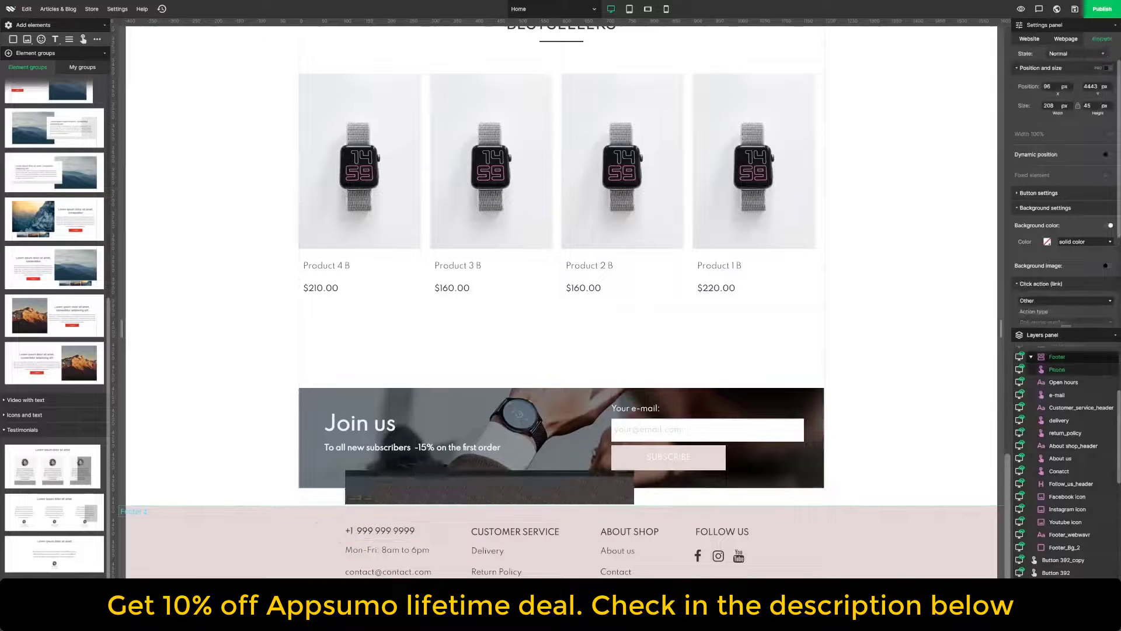
left_click_drag(368, 530, 351, 530)
type("500 500 500")
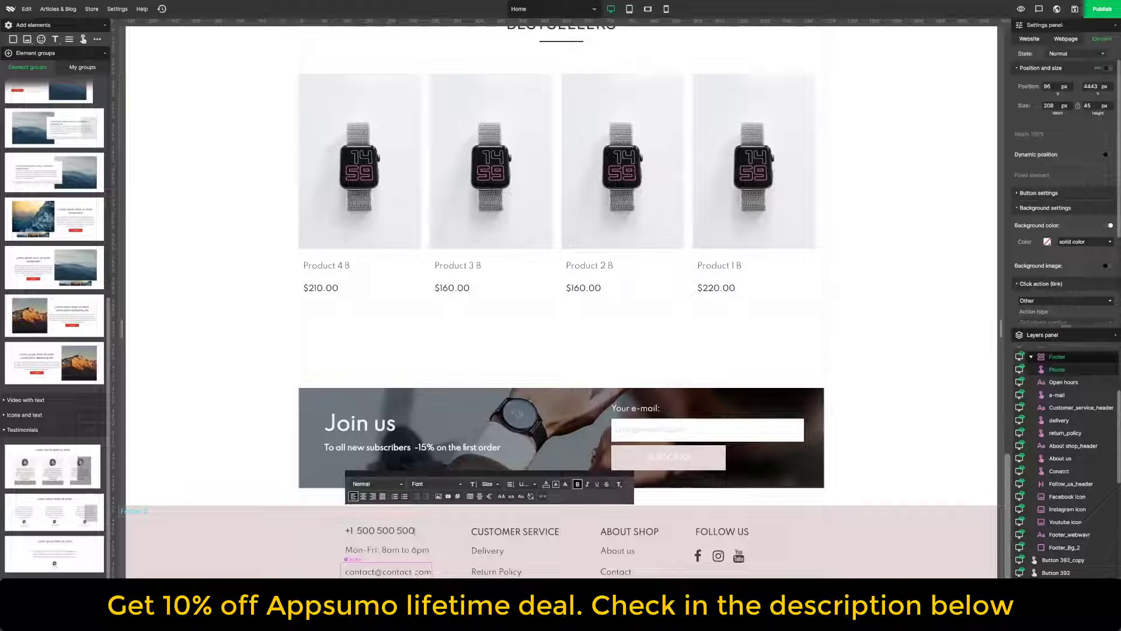
left_click_drag(410, 572, 400, 573)
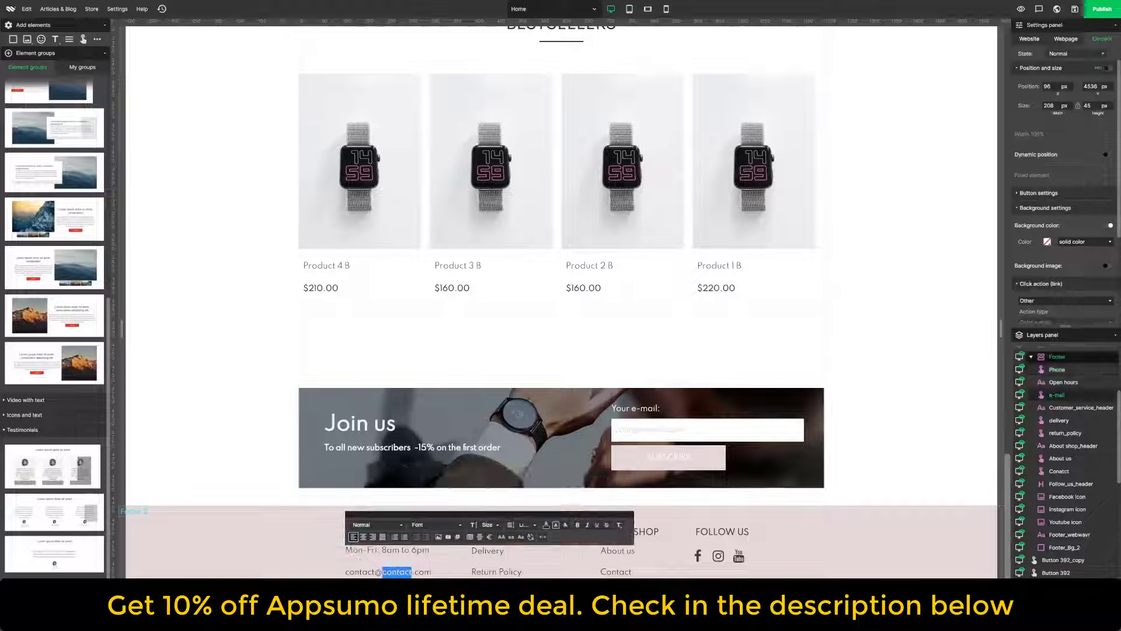
type("bikes")
left_click(256, 461)
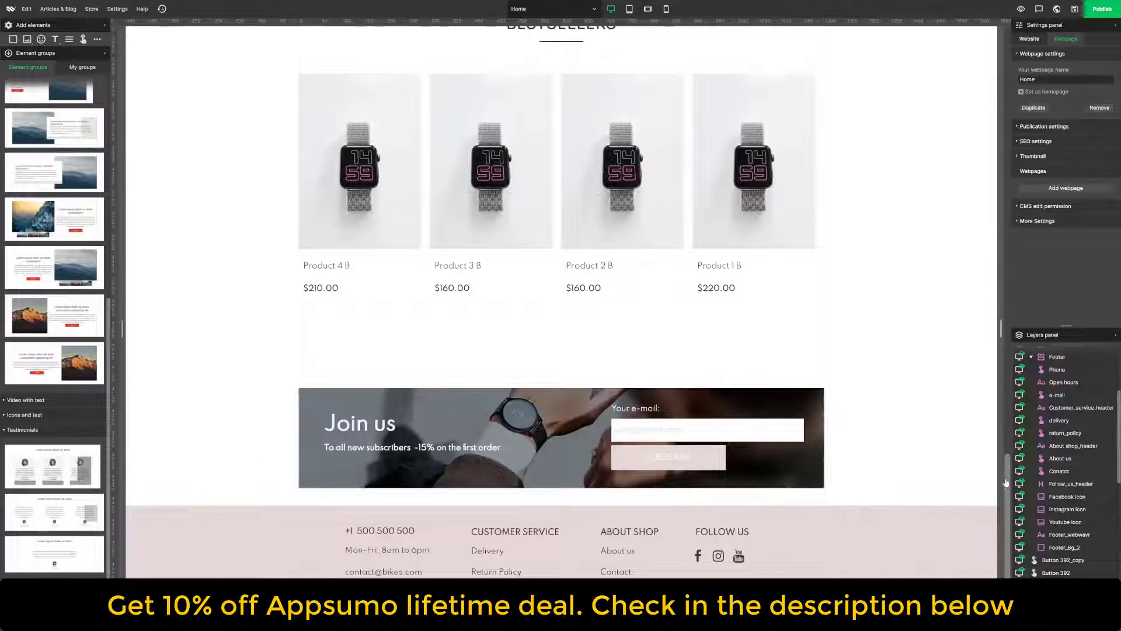
- Publish the website and look through the live home page from the hero image down past the image buttons
left_click_drag(1010, 487, 1009, 193)
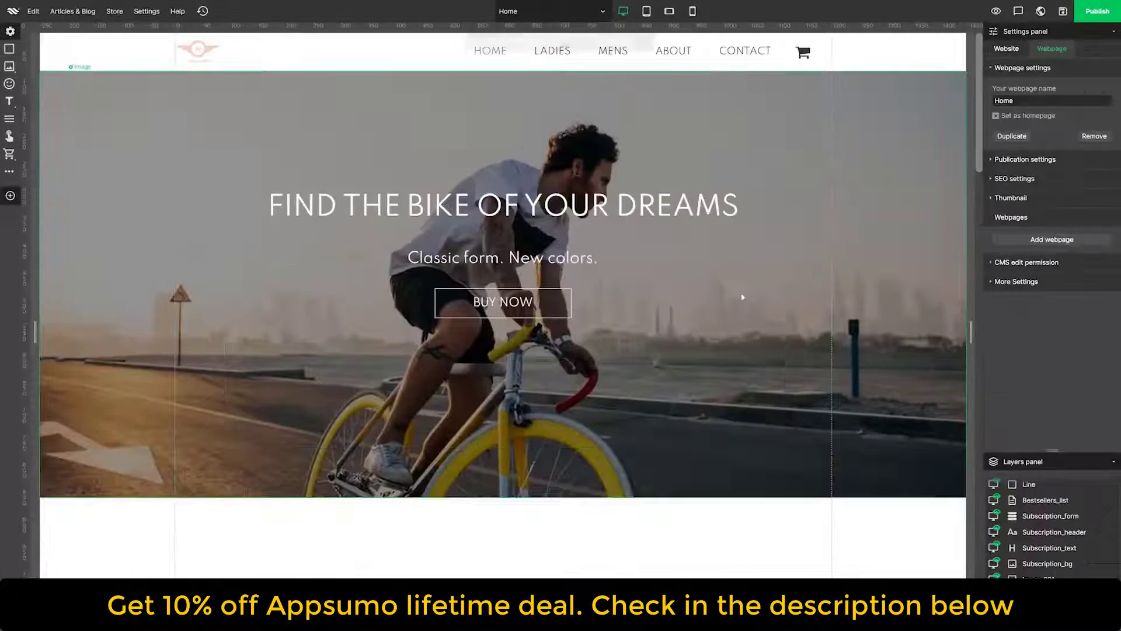
left_click(1092, 13)
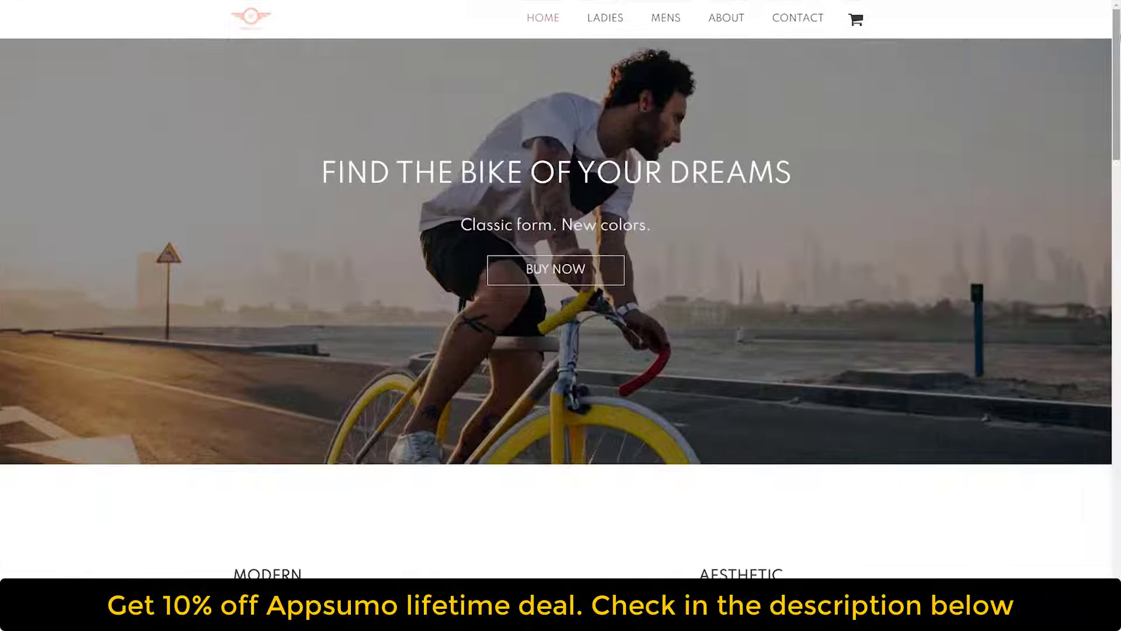
left_click_drag(1117, 36, 1097, 193)
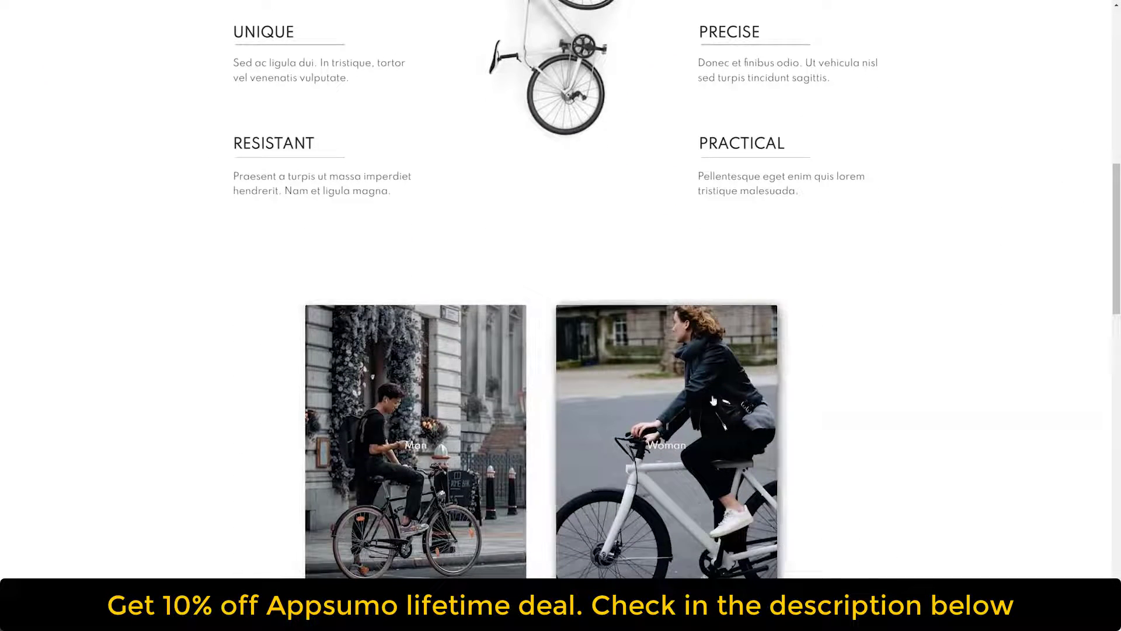
left_click_drag(1119, 190, 1118, 327)
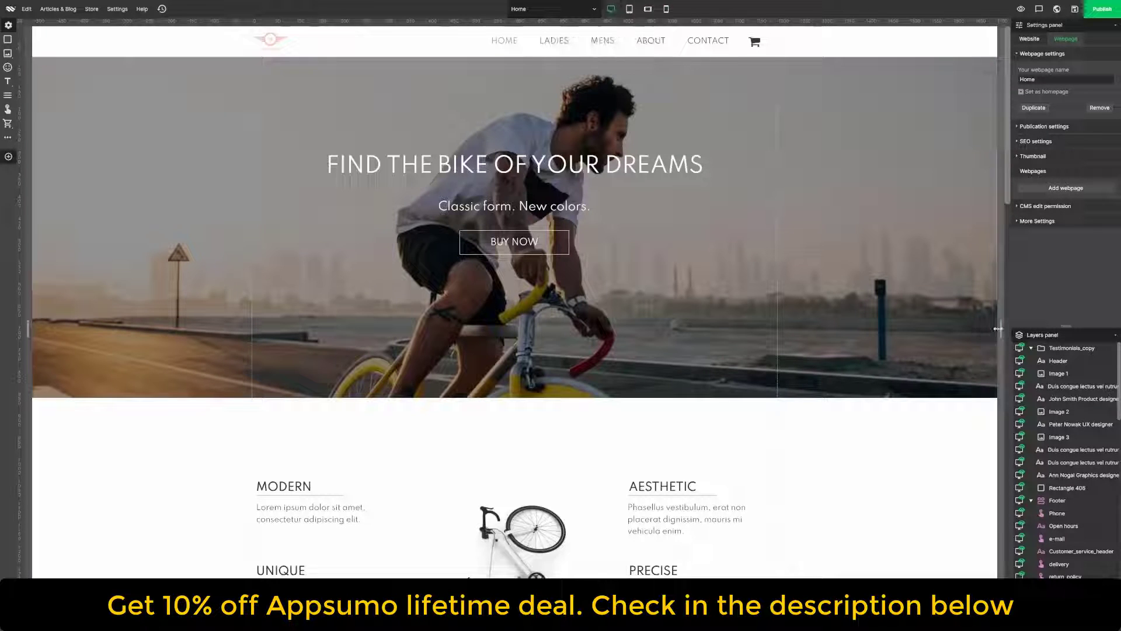
- Narrow the page canvas to the smartphone layout and examine how the sections are arranged there
left_click_drag(999, 325, 605, 345)
scroll(732, 283, "down", 5)
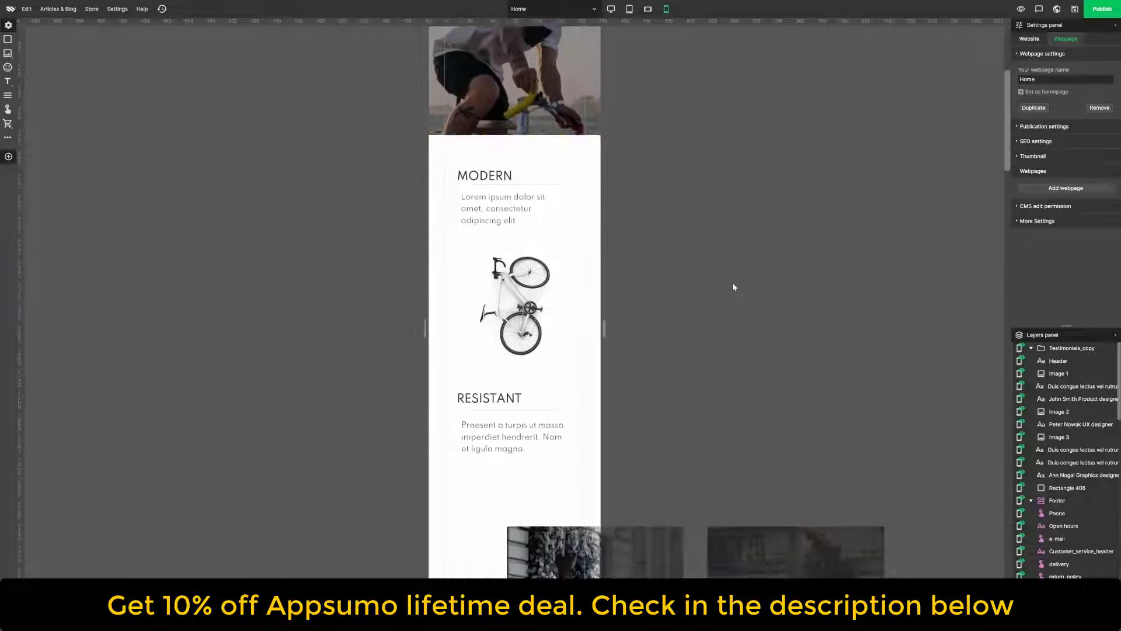
- Examine the smartphone layout's remaining sections, from the features through the testimonials and bestsellers to the footer
scroll(734, 286, "down", 10)
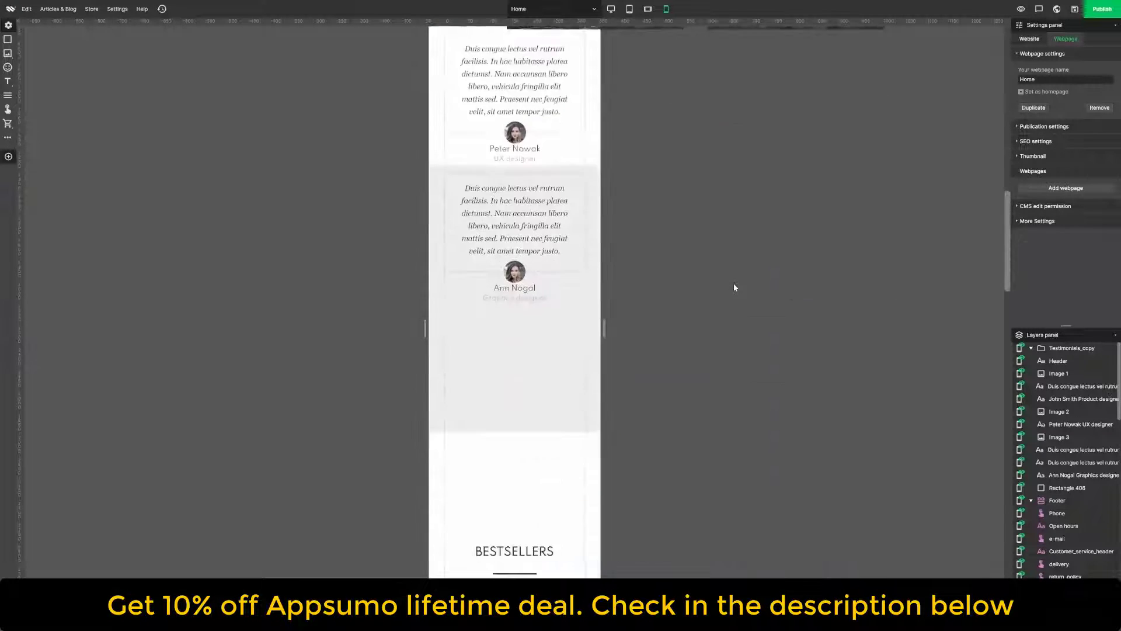
scroll(734, 288, "down", 10)
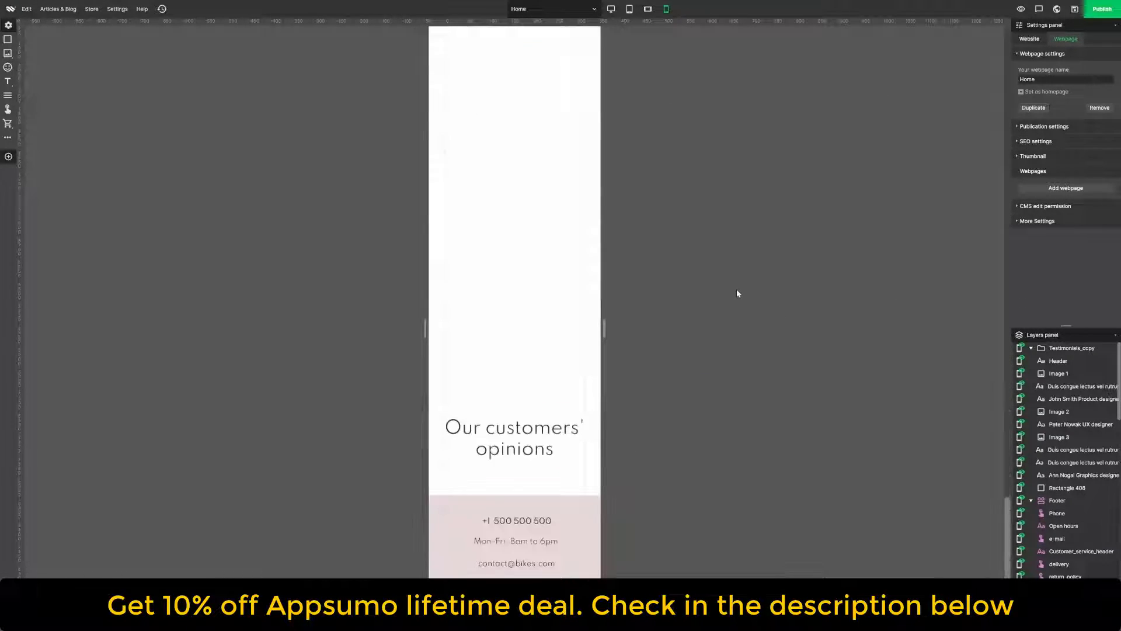
scroll(739, 290, "up", 18)
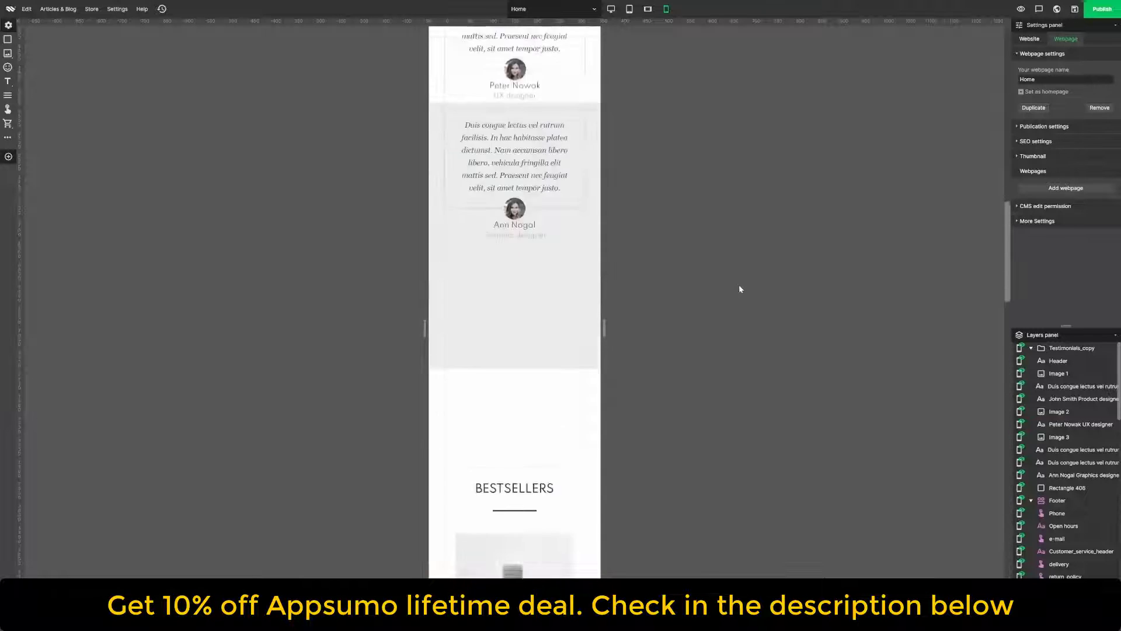
scroll(739, 289, "up", 5)
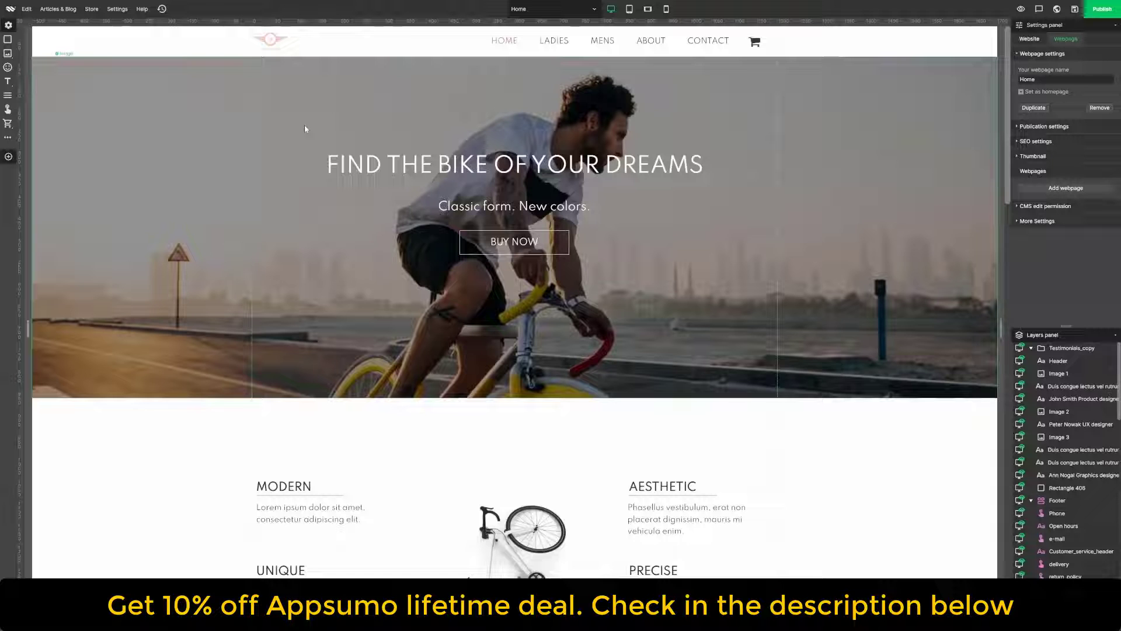
- Group the hero texts with the BUY NOW button, and group the feature texts with the bike image
left_click_drag(305, 128, 714, 280)
scroll(358, 192, "down", 5)
left_click(358, 192)
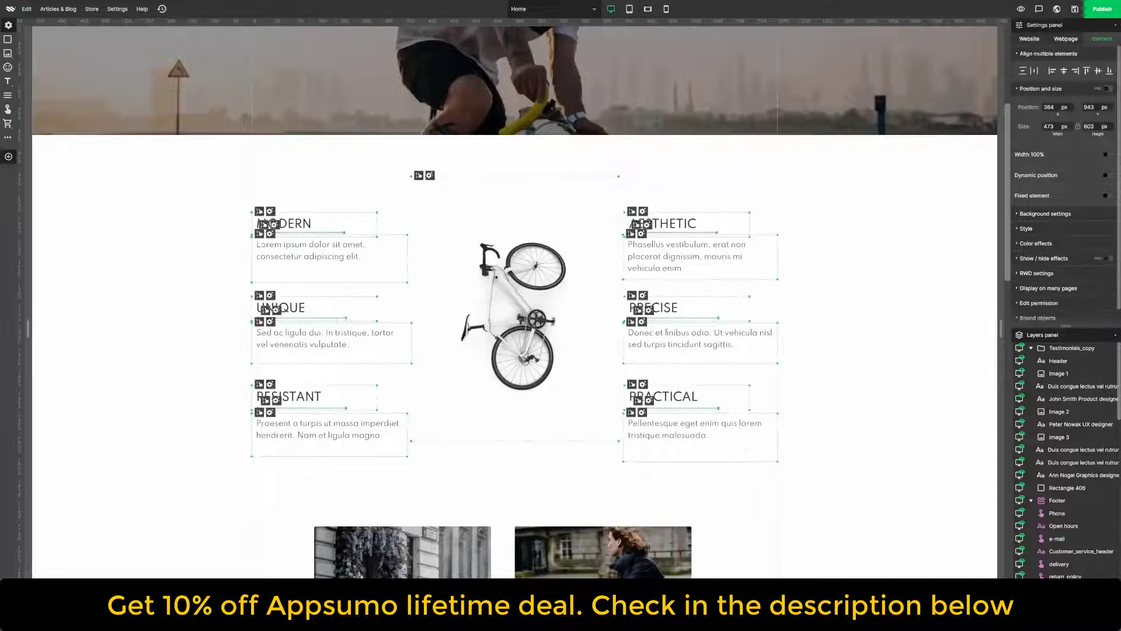
- Group the Man and Woman image buttons, the customer opinions section and the bestsellers section, each as its own group
scroll(358, 192, "down", 5)
left_click_drag(292, 242, 751, 533)
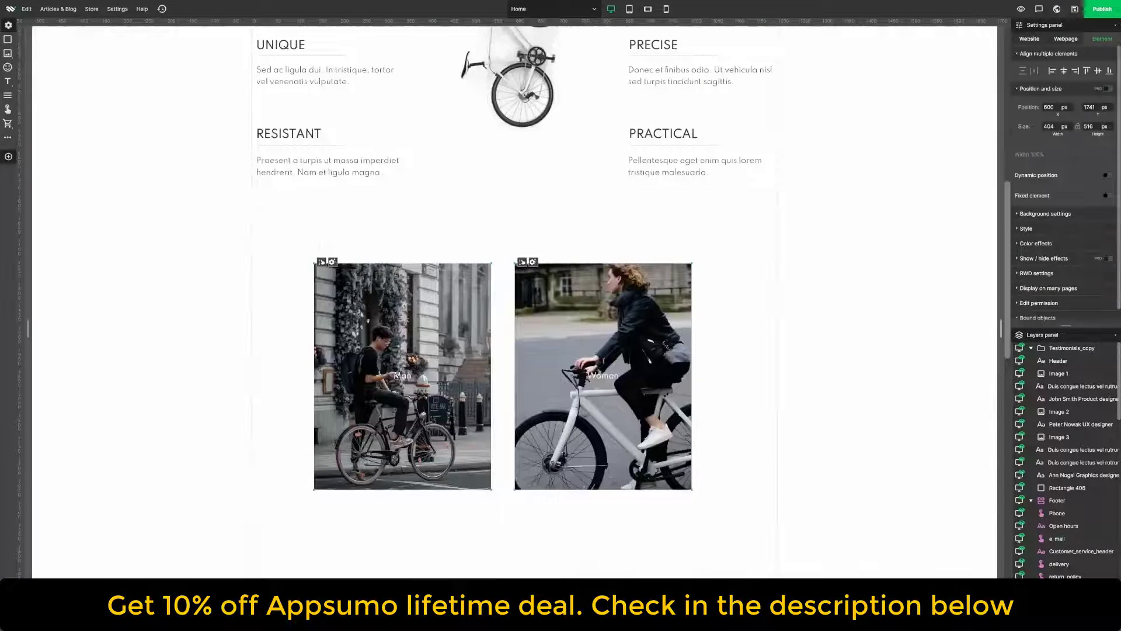
scroll(514, 301, "down", 7)
left_click(808, 411)
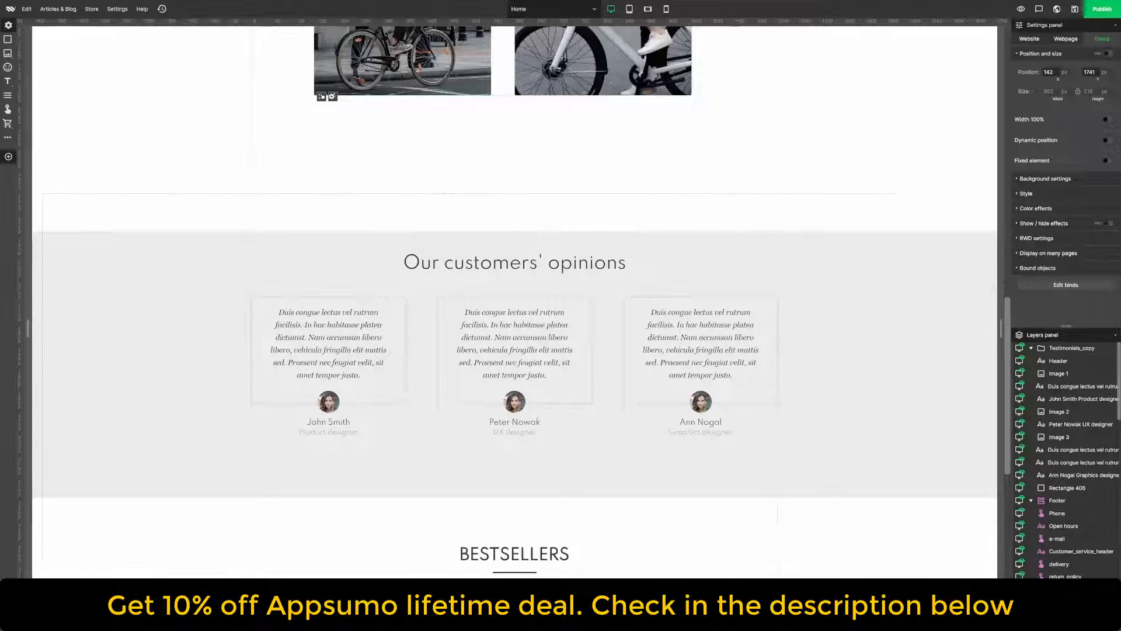
scroll(807, 435, "down", 5)
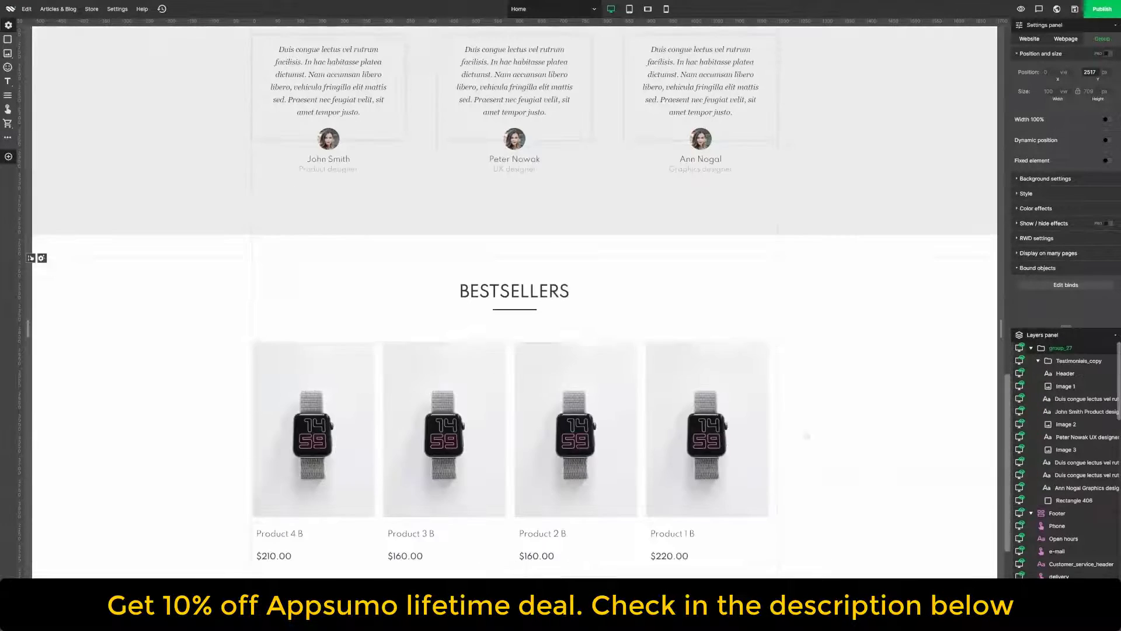
left_click(275, 298)
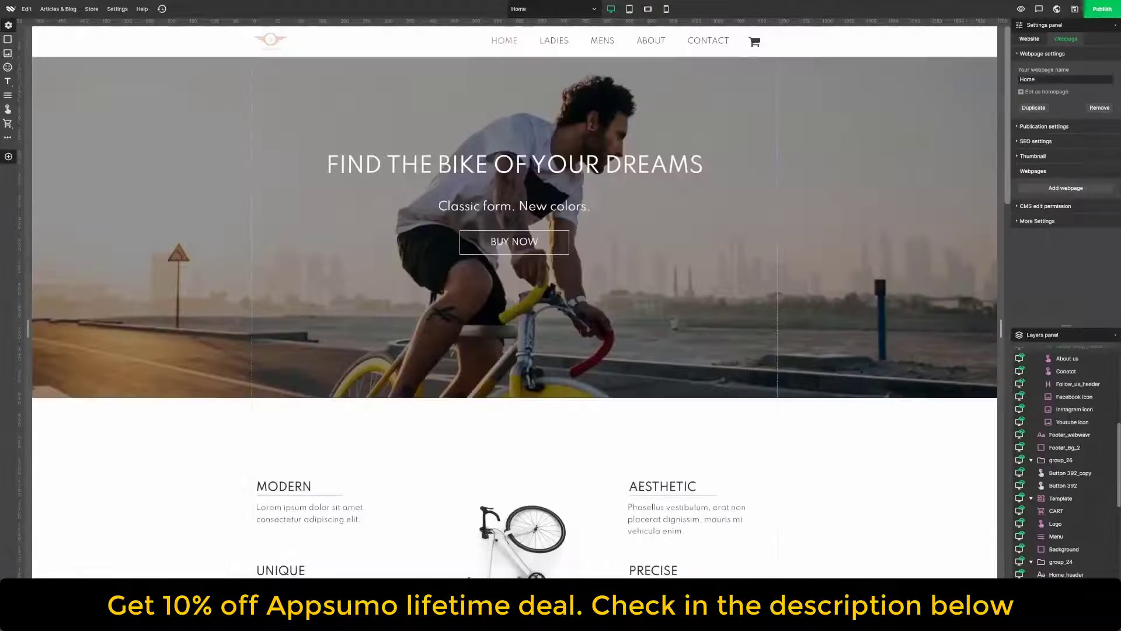
- Bind the hero text group to the features group below it, and the features group to the image buttons group
left_click(602, 223)
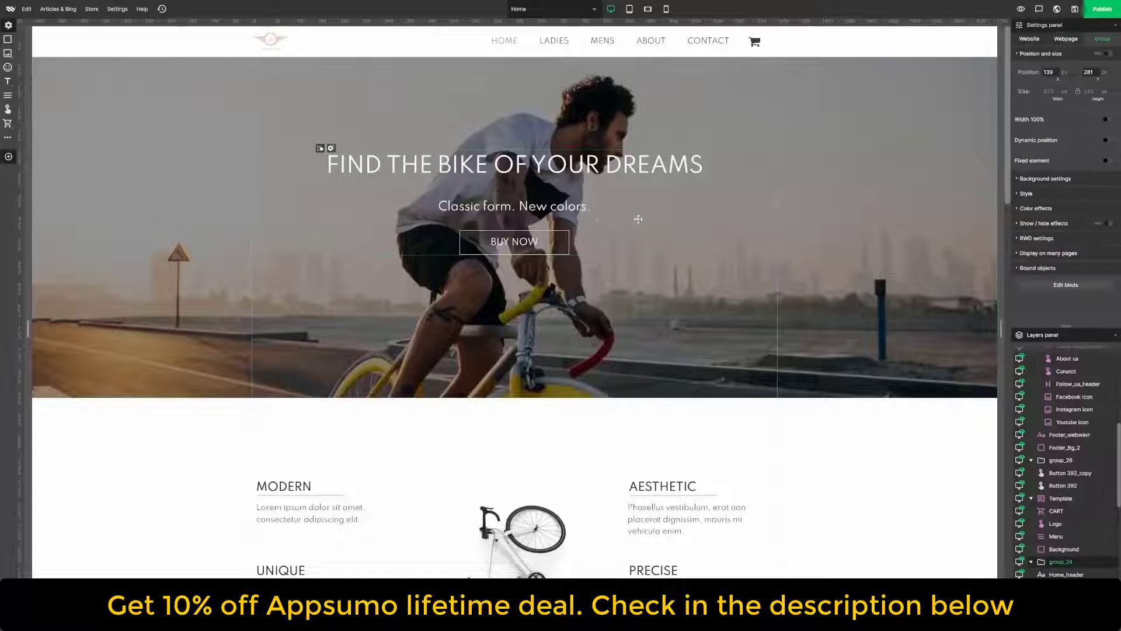
left_click(1037, 288)
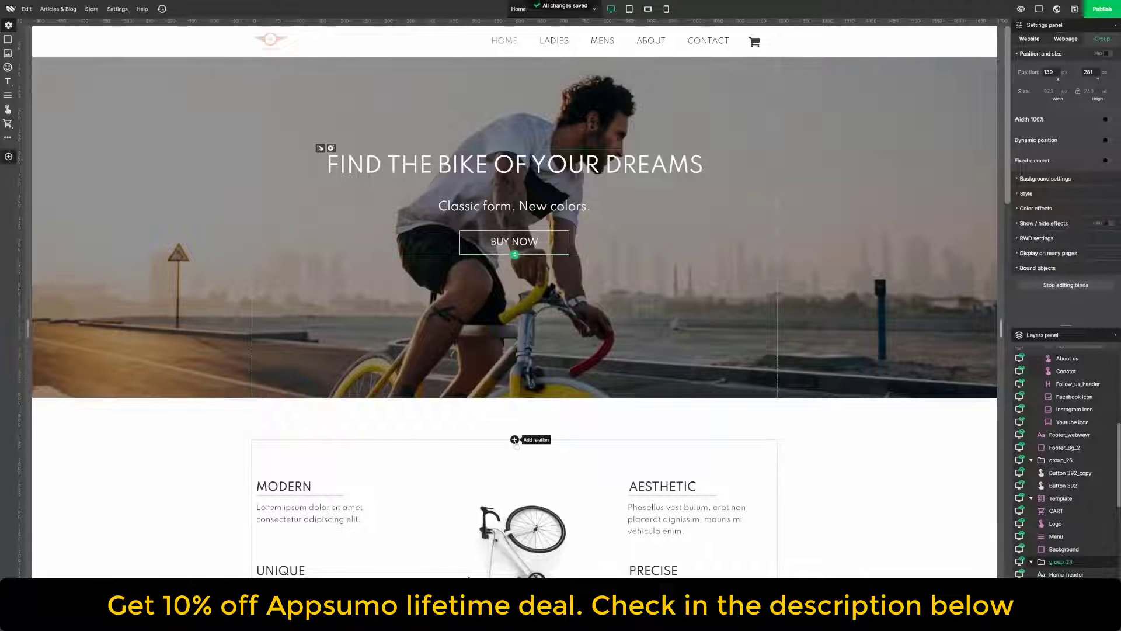
left_click(1037, 285)
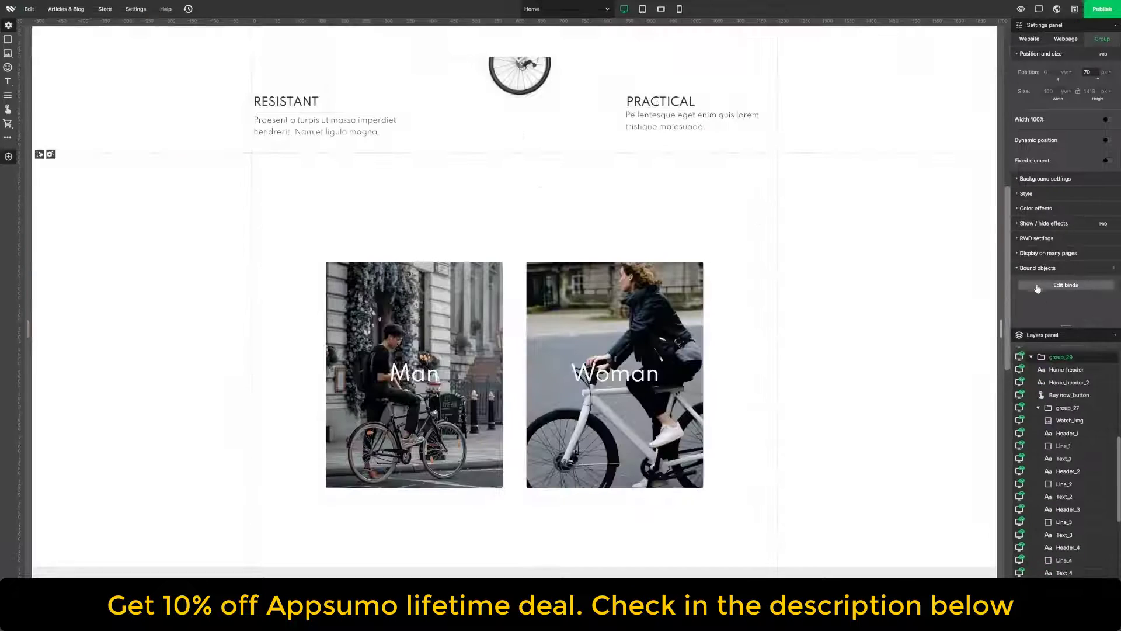
left_click(1037, 288)
left_click(912, 325)
- Bind the Man and Woman image buttons group to the customer opinions section below it
scroll(913, 325, "down", 4)
left_click(615, 164)
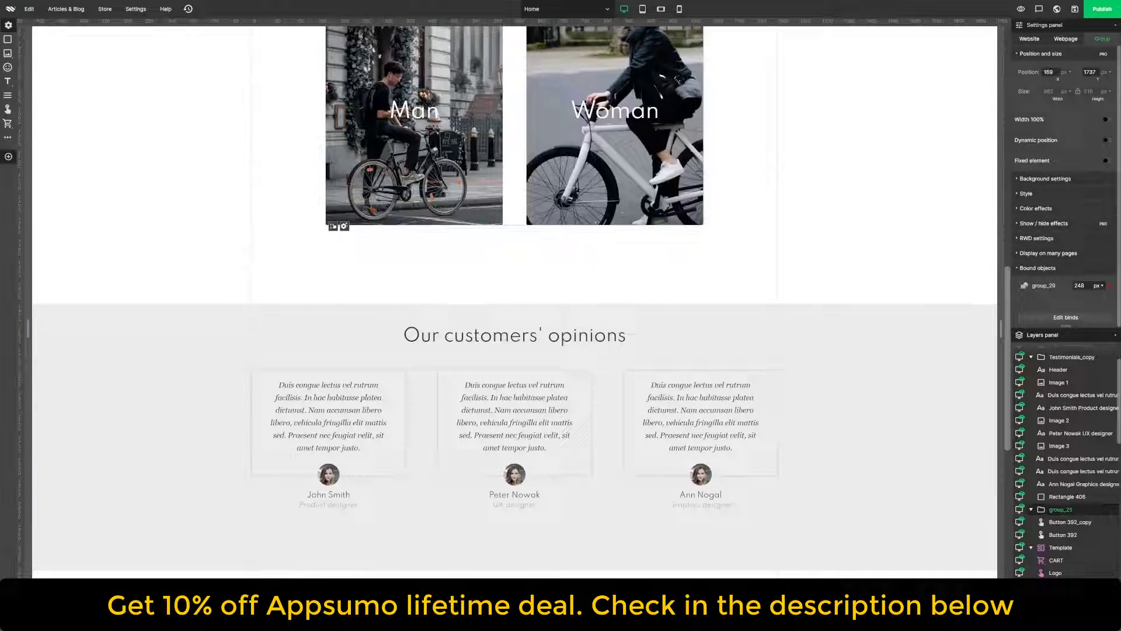
left_click(1058, 317)
left_click(516, 283)
scroll(650, 306, "down", 4)
left_click(757, 349)
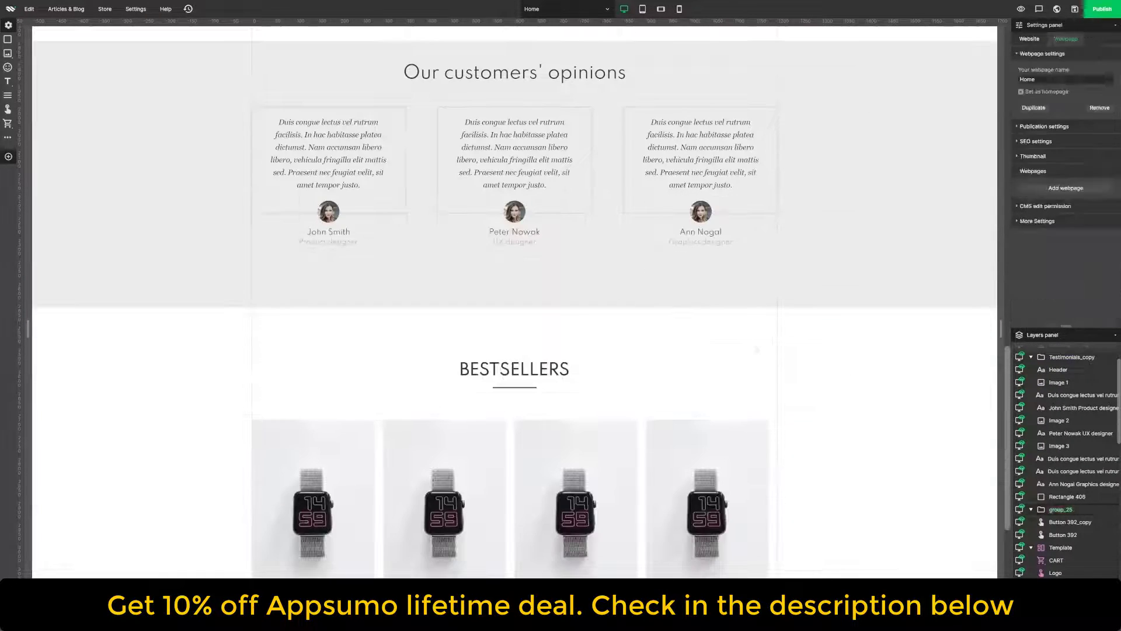
- Bind the bestsellers group to the Join us subscription section below it
scroll(852, 411, "down", 4)
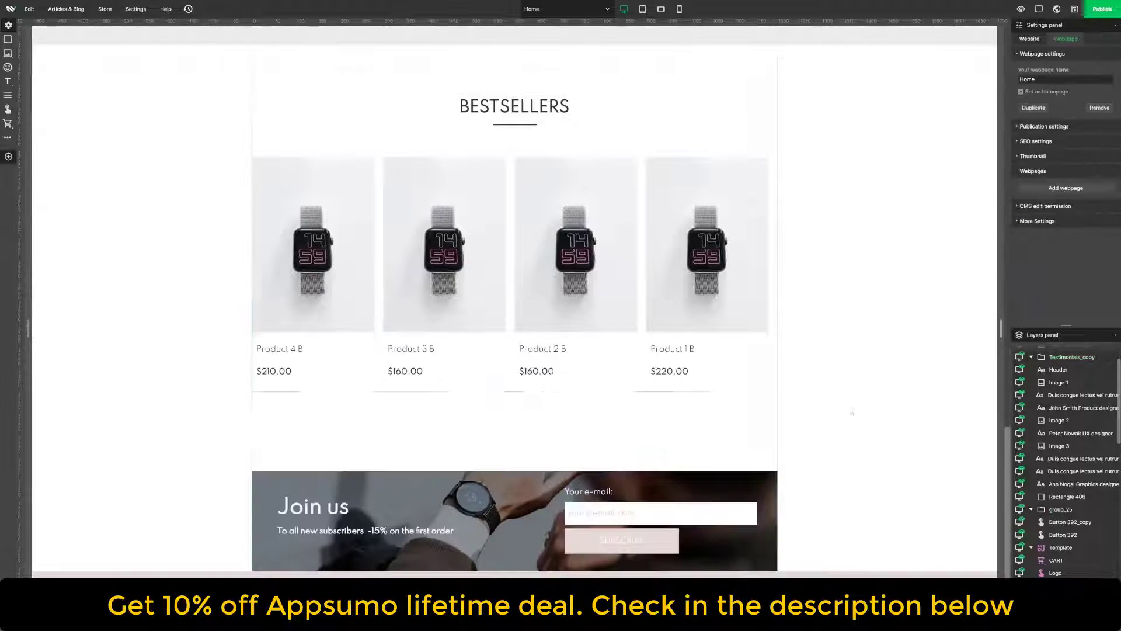
left_click(549, 351)
left_click(1039, 321)
left_click(516, 468)
left_click(848, 432)
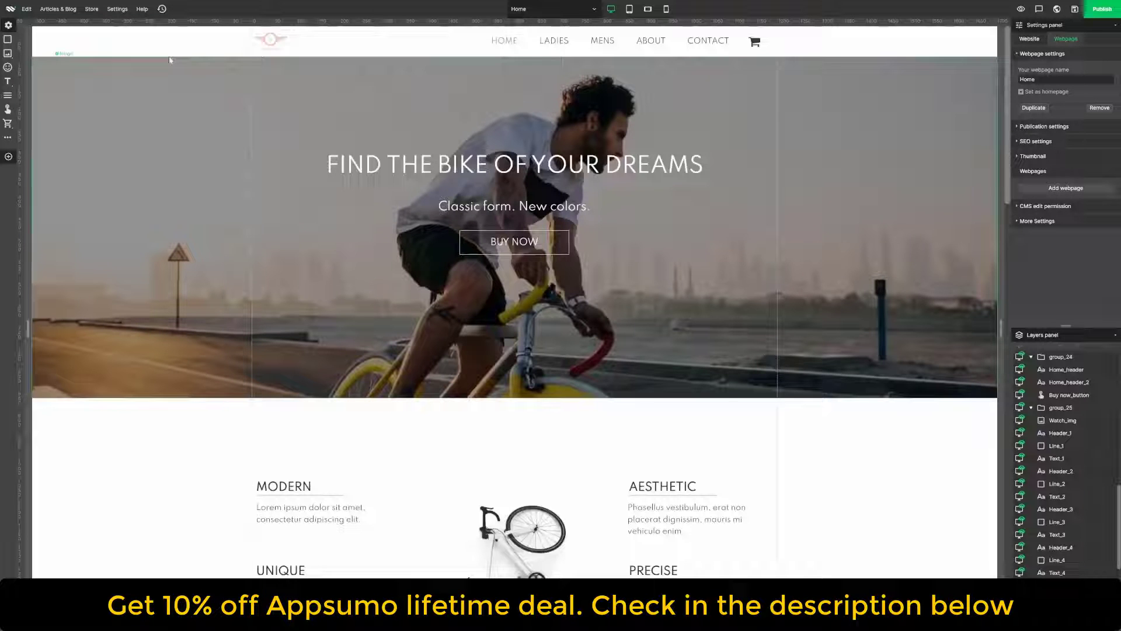
- Create a manual backup of the Bike store website
left_click(163, 9)
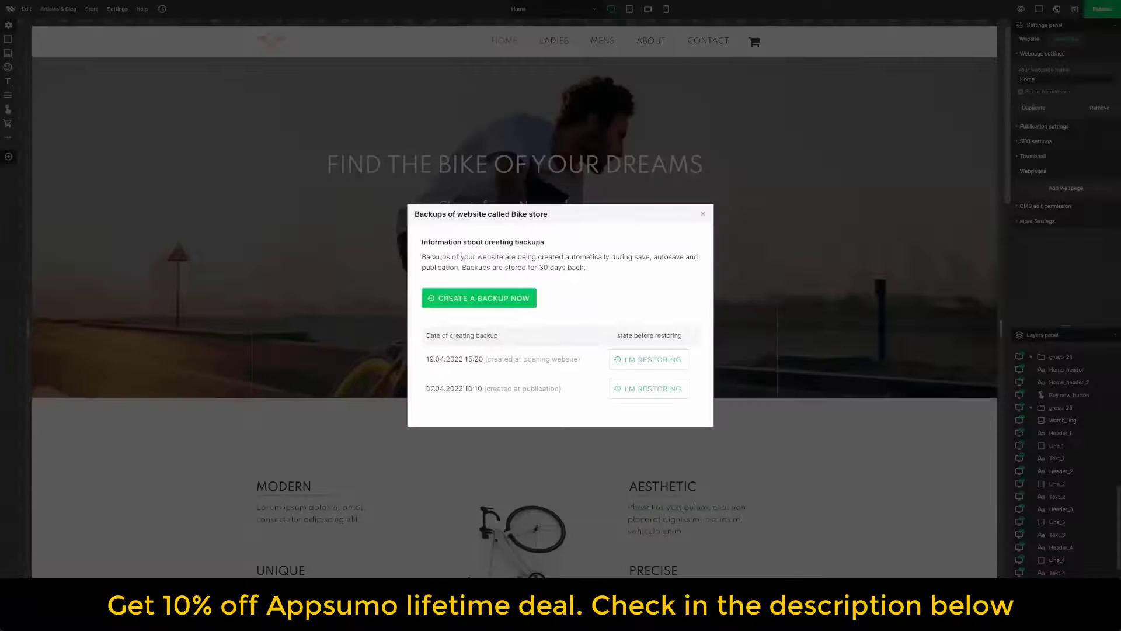
left_click(476, 299)
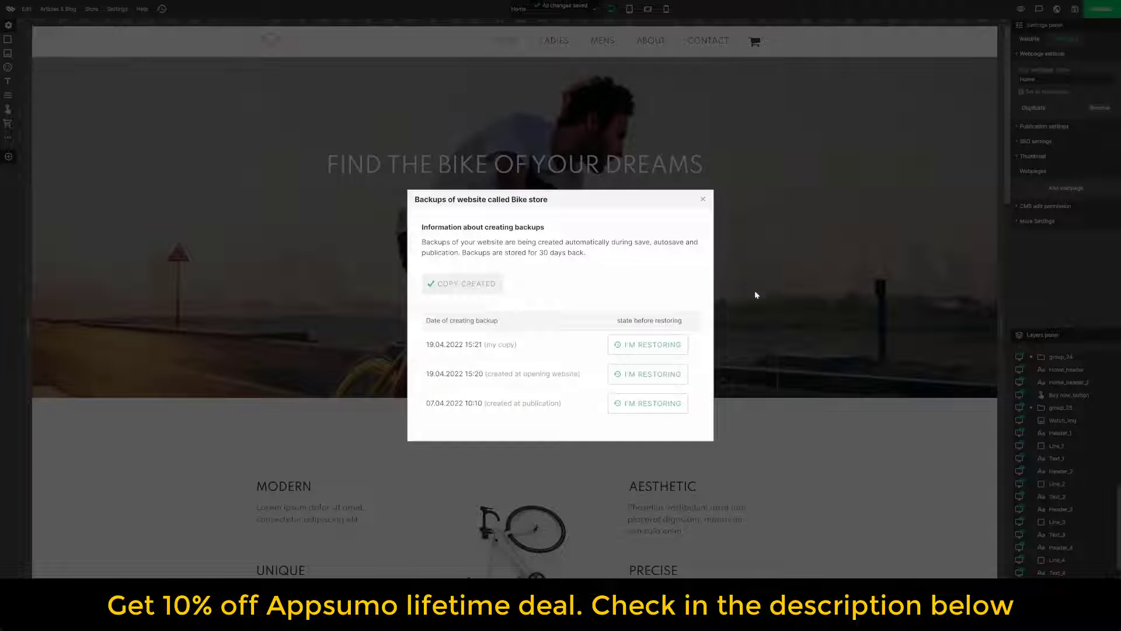
left_click(702, 200)
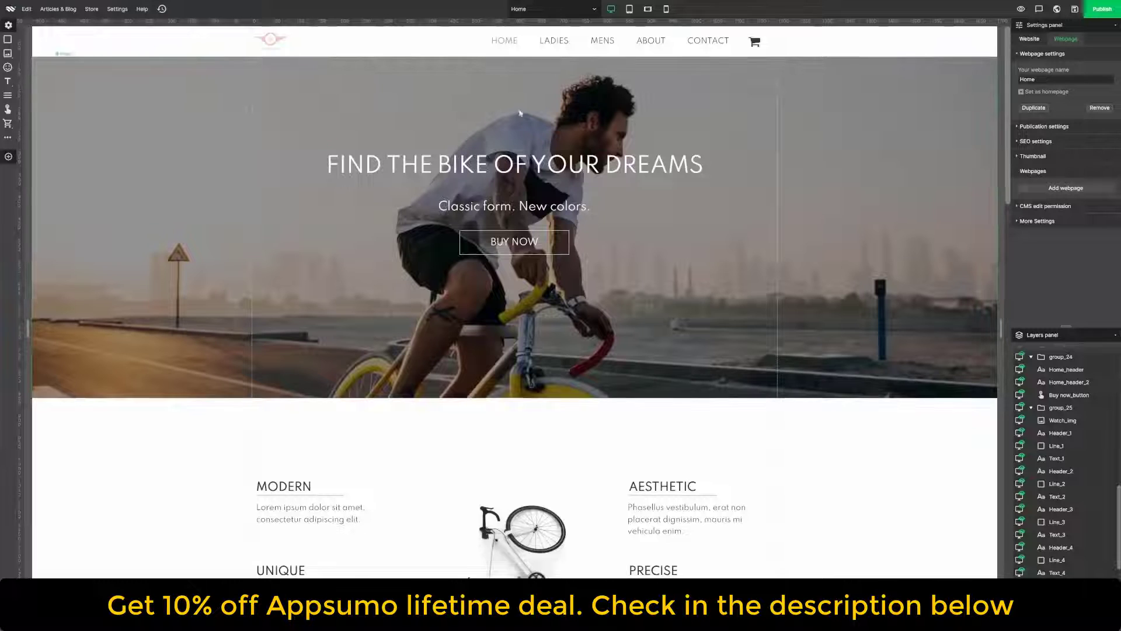
- Set up the elements automatically for smaller screens with the scope Whole website and the layout included
left_click(609, 8)
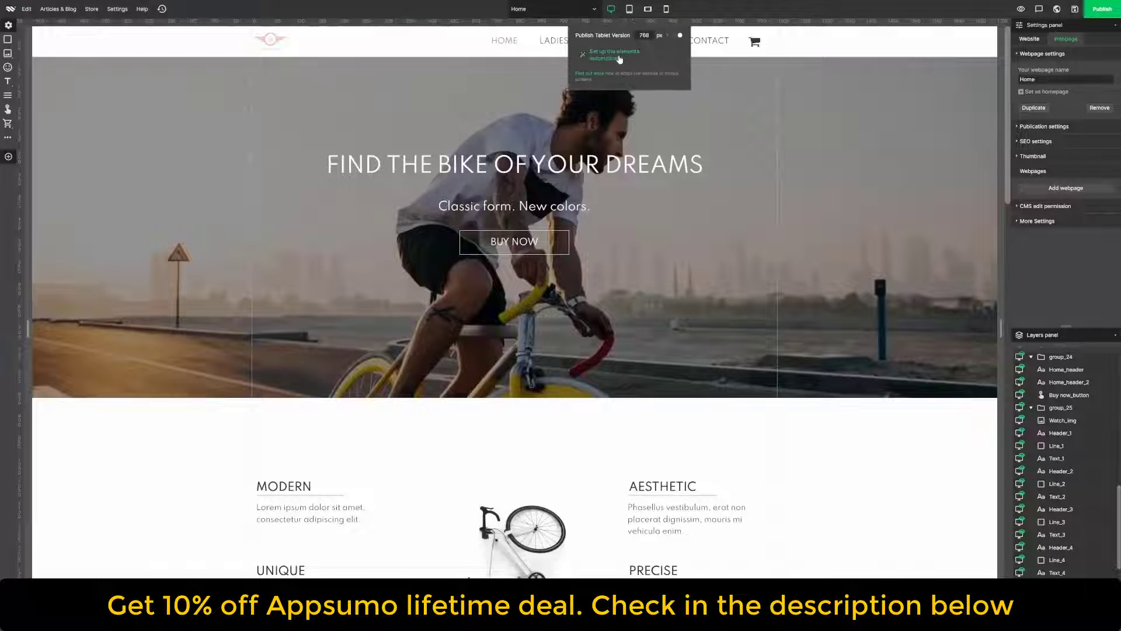
left_click(619, 54)
left_click(648, 174)
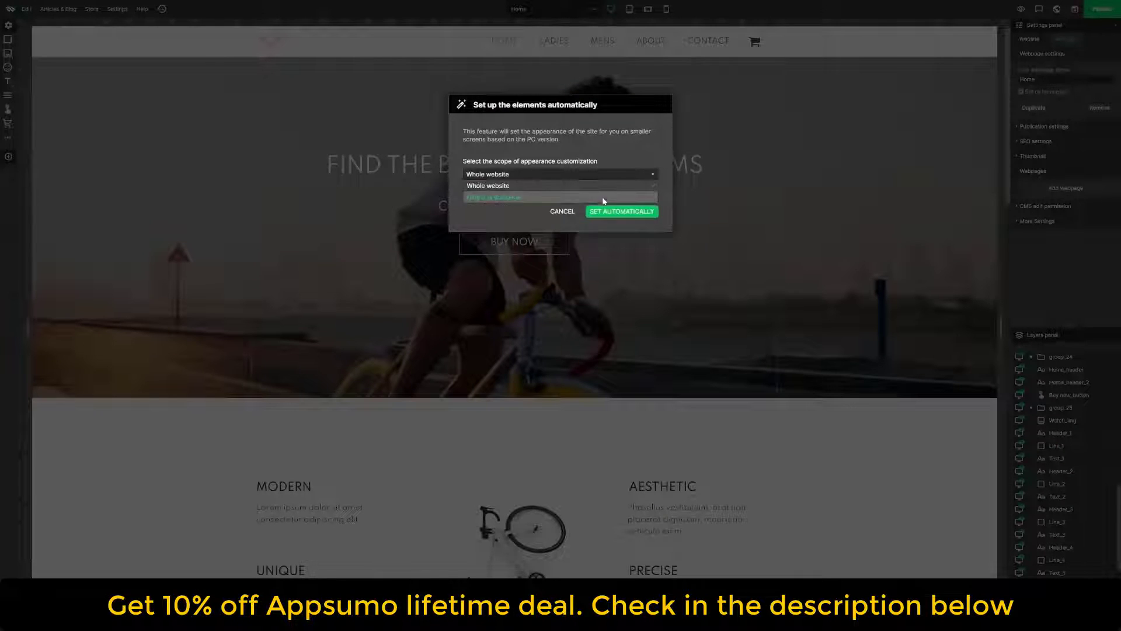
left_click(602, 201)
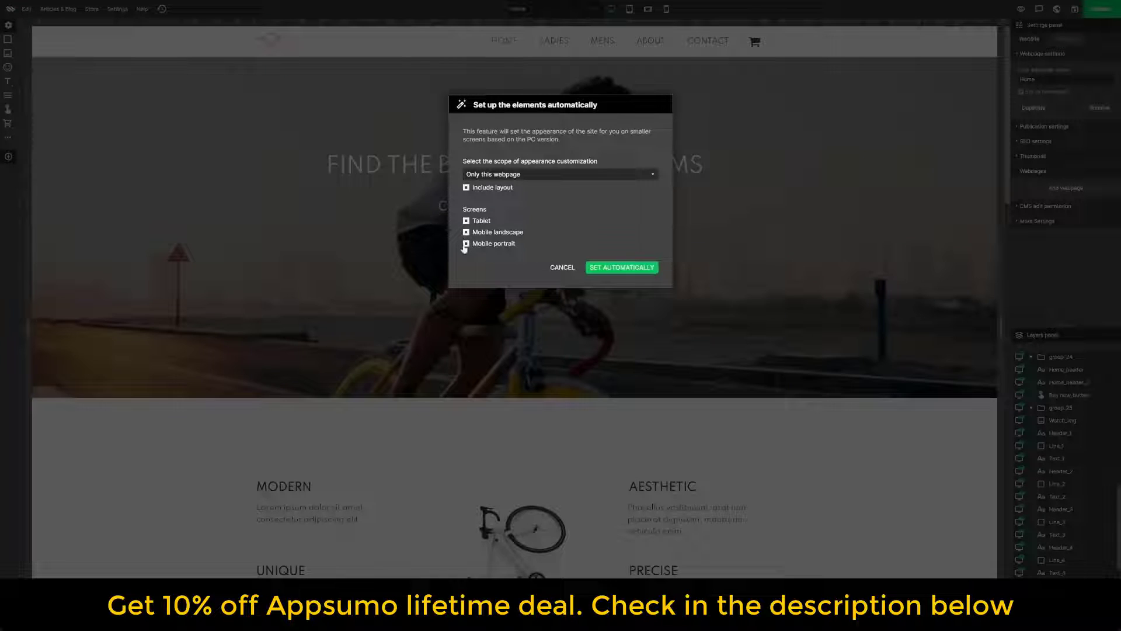
left_click(557, 174)
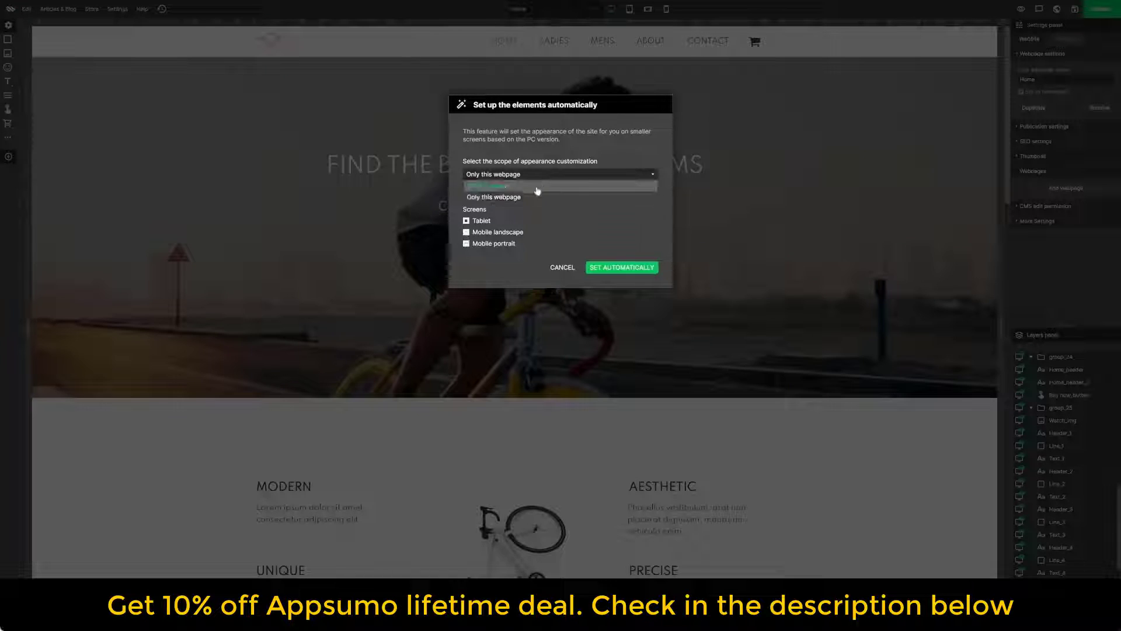
left_click(534, 189)
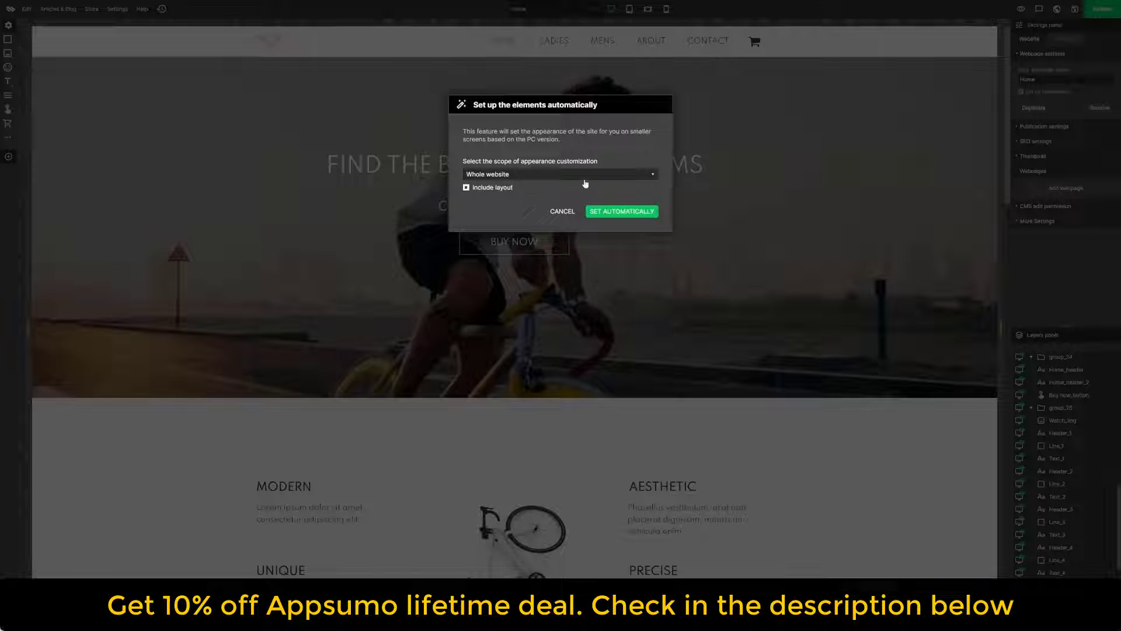
left_click(615, 214)
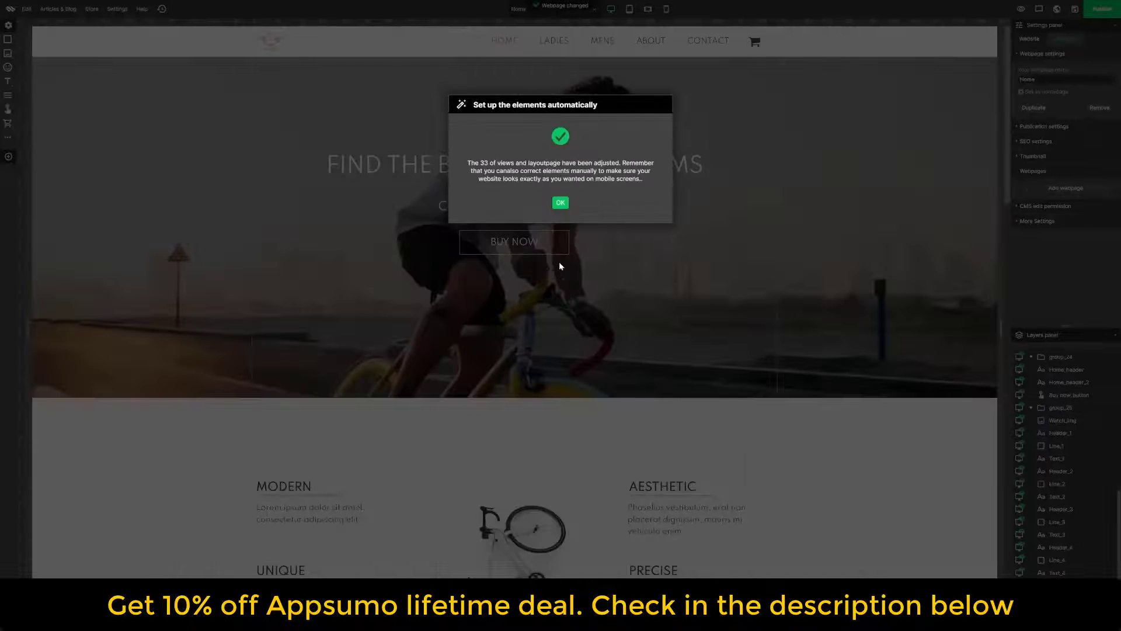
left_click(561, 203)
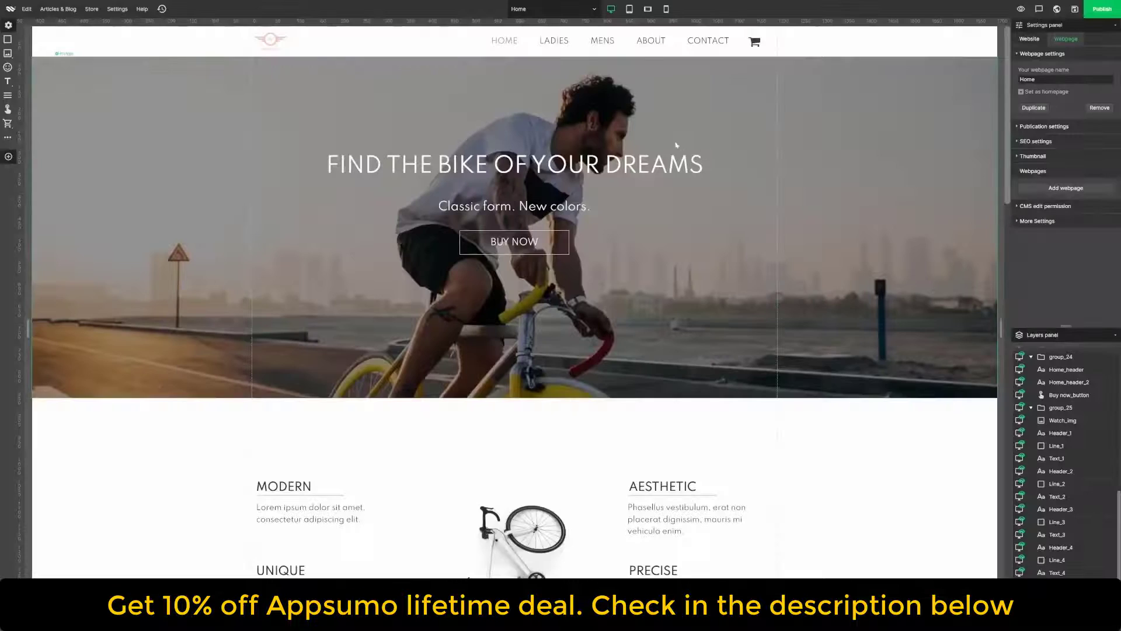
- Examine the automatically arranged home page in the tablet, mobile landscape and mobile portrait versions
left_click(628, 20)
scroll(855, 243, "down", 20)
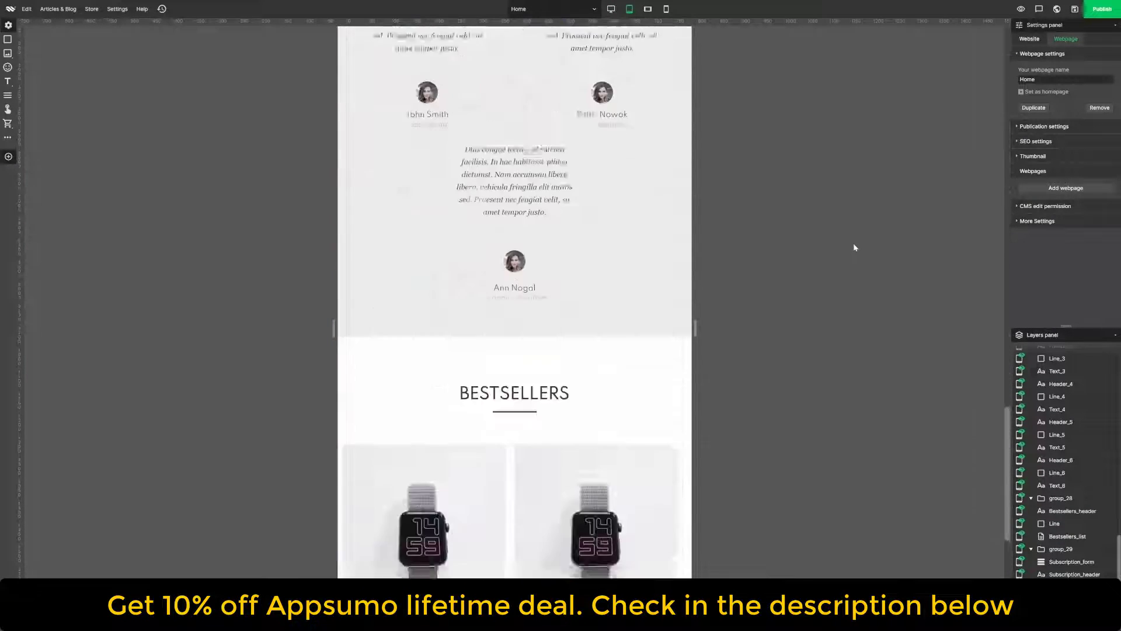
scroll(854, 245, "up", 1)
scroll(853, 249, "up", 20)
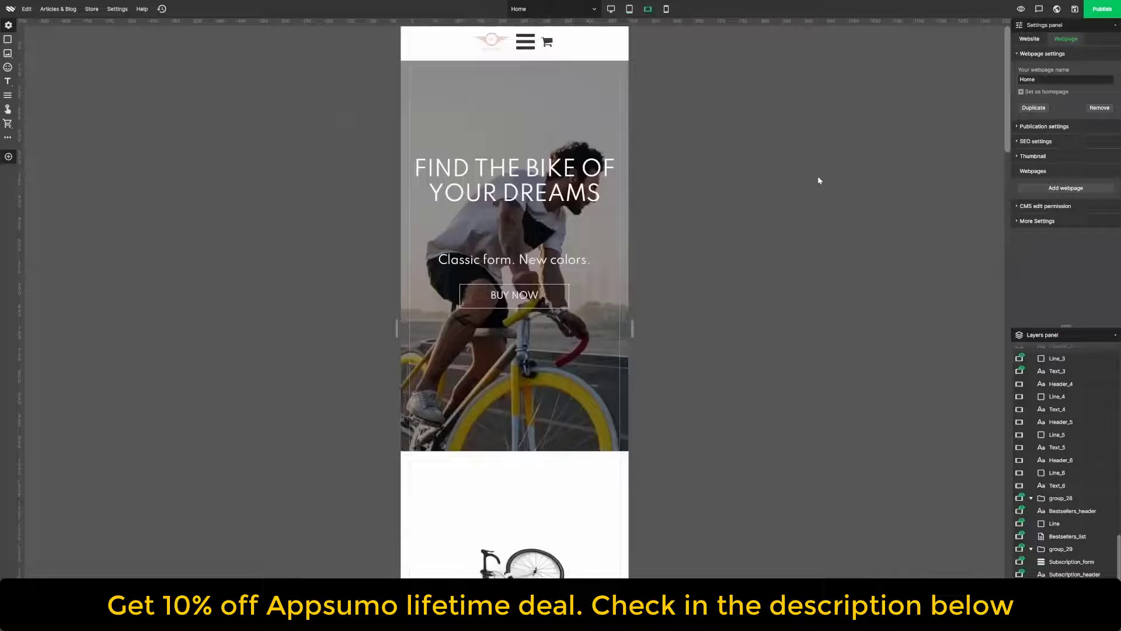
scroll(817, 182, "down", 20)
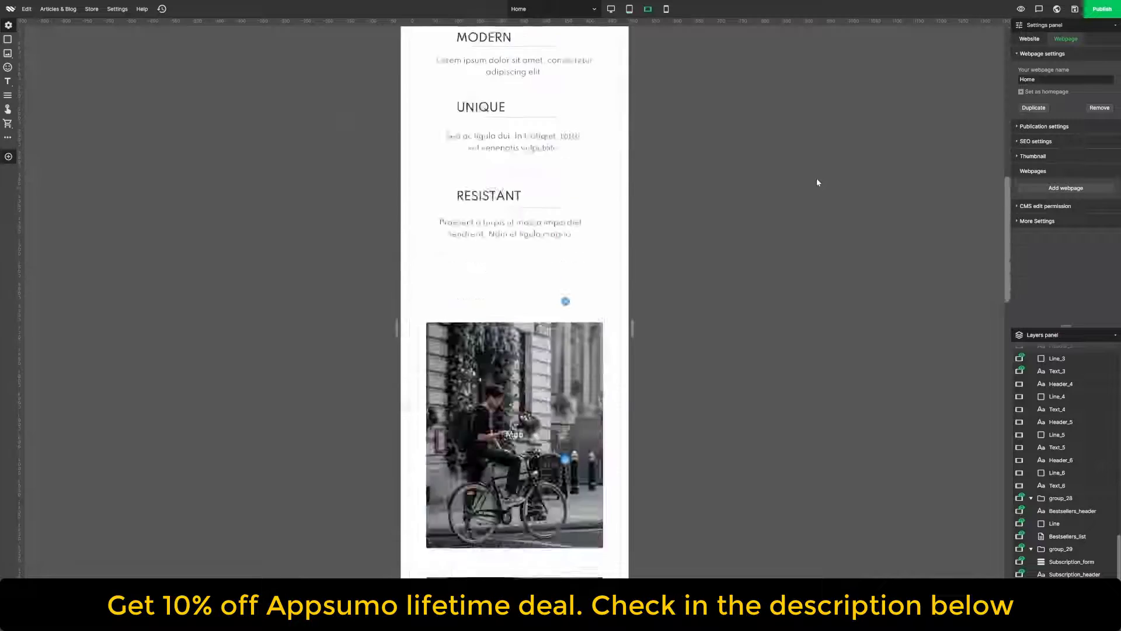
scroll(816, 180, "up", 15)
left_click(666, 8)
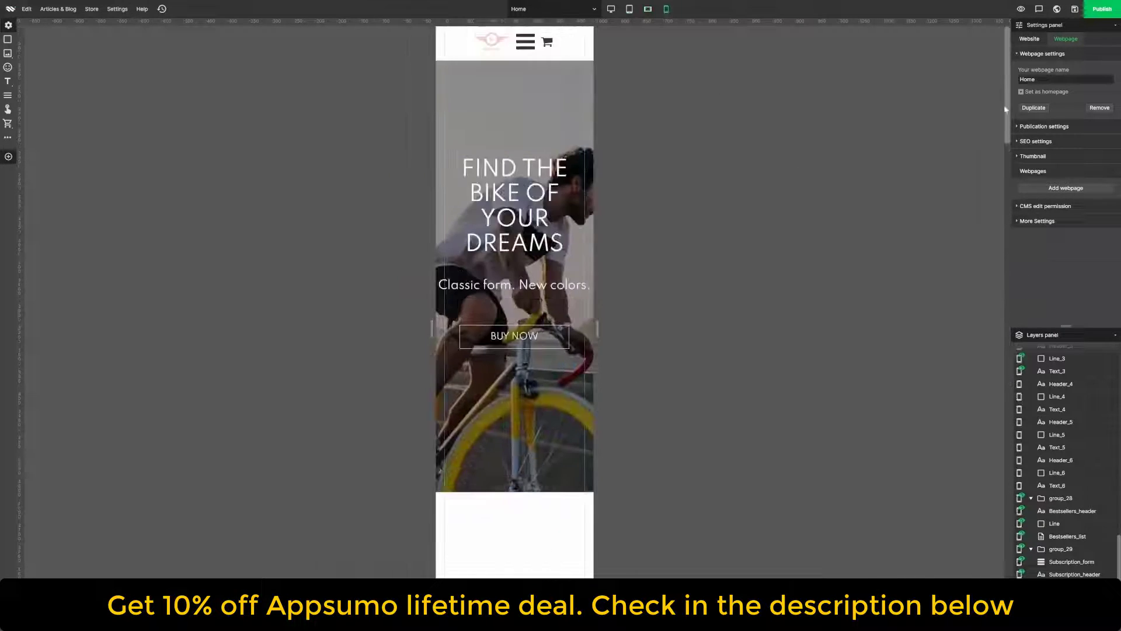
scroll(818, 233, "down", 8)
scroll(515, 303, "down", 6)
scroll(515, 304, "up", 6)
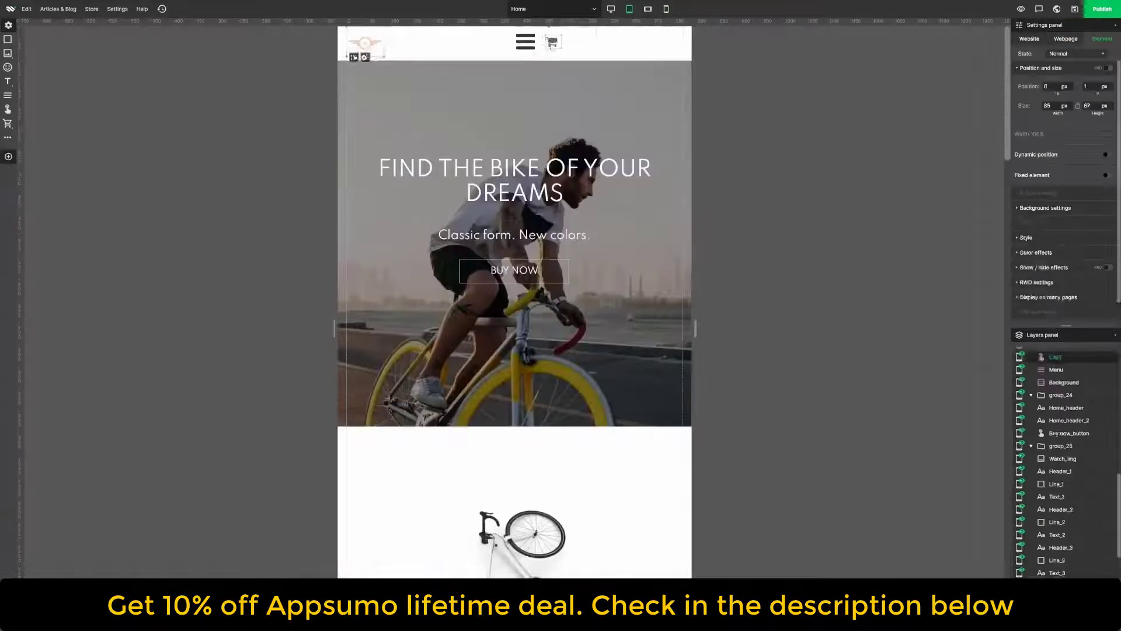
- Move the cart icon to the right end of the header in the tablet version
left_click_drag(551, 45, 655, 40)
left_click(812, 173)
- Shift the third testimonial's quote box, together with the elements below it, slightly down in the tablet version
scroll(812, 173, "down", 10)
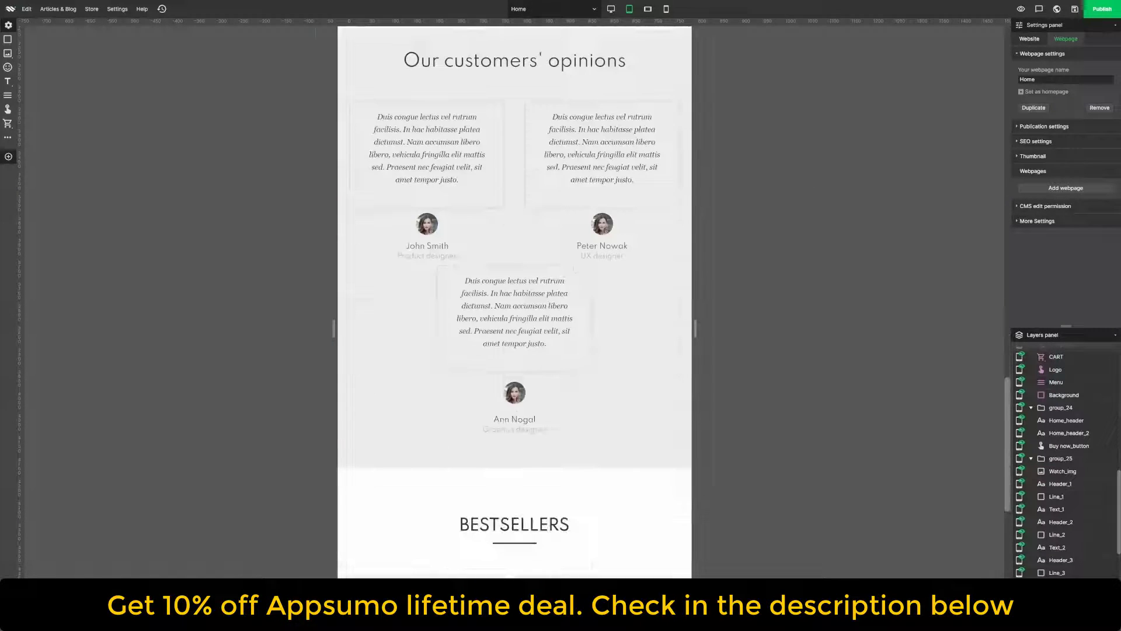
double_click(575, 270)
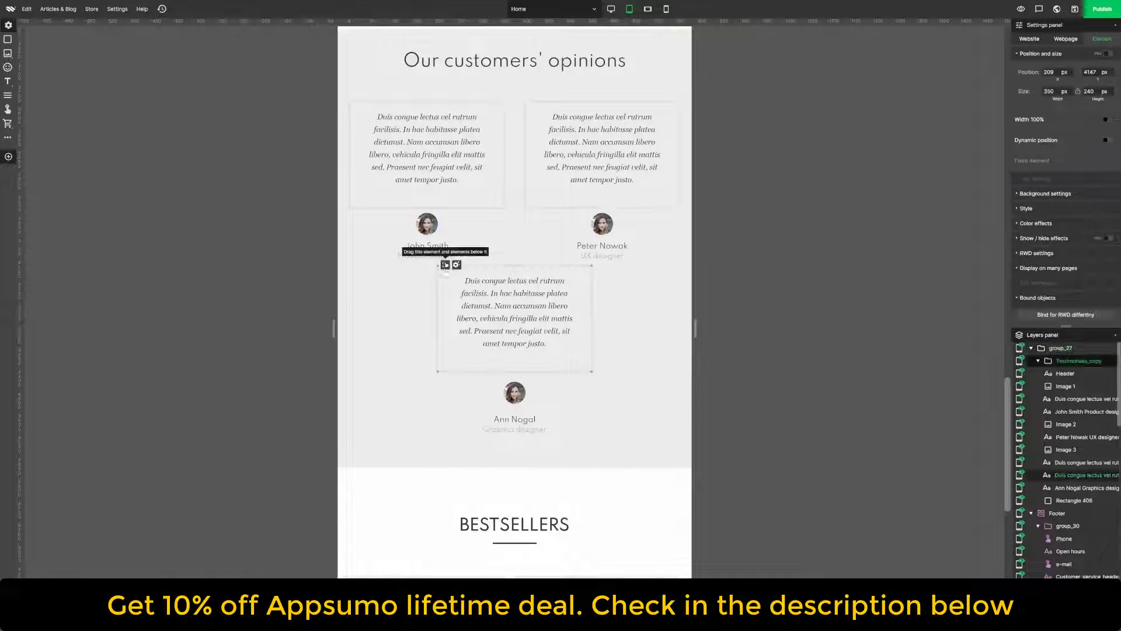
left_click_drag(444, 267, 444, 286)
left_click(821, 433)
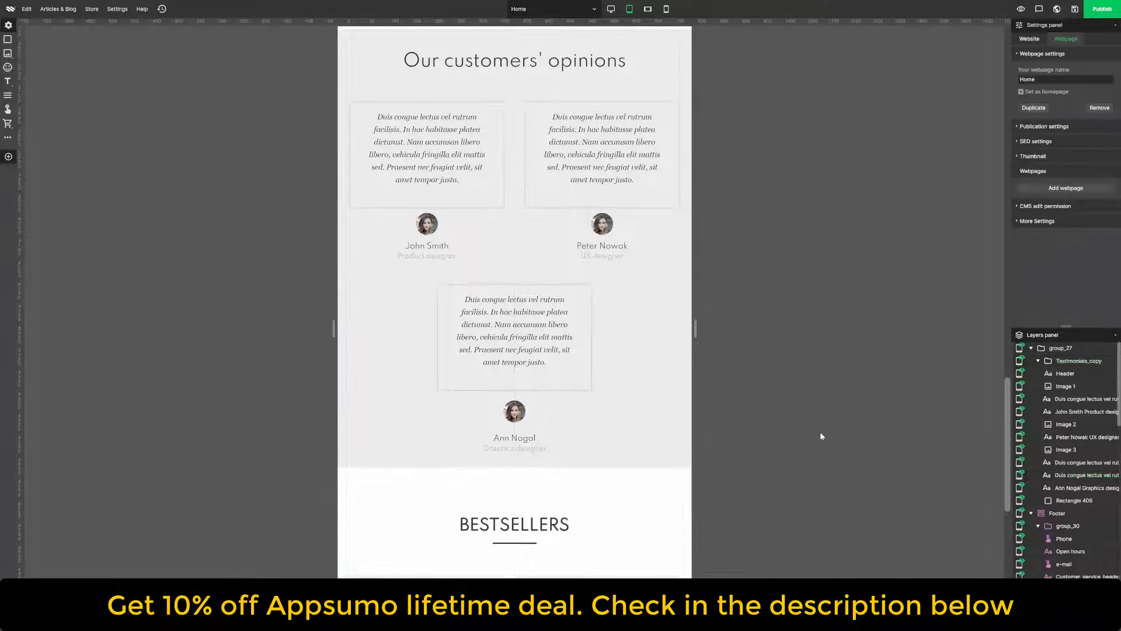
- Centre the headings MODERN, UNIQUE and RESISTANT in the mobile landscape version
left_click(647, 9)
scroll(827, 335, "down", 3)
scroll(827, 335, "down", 4)
double_click(487, 300)
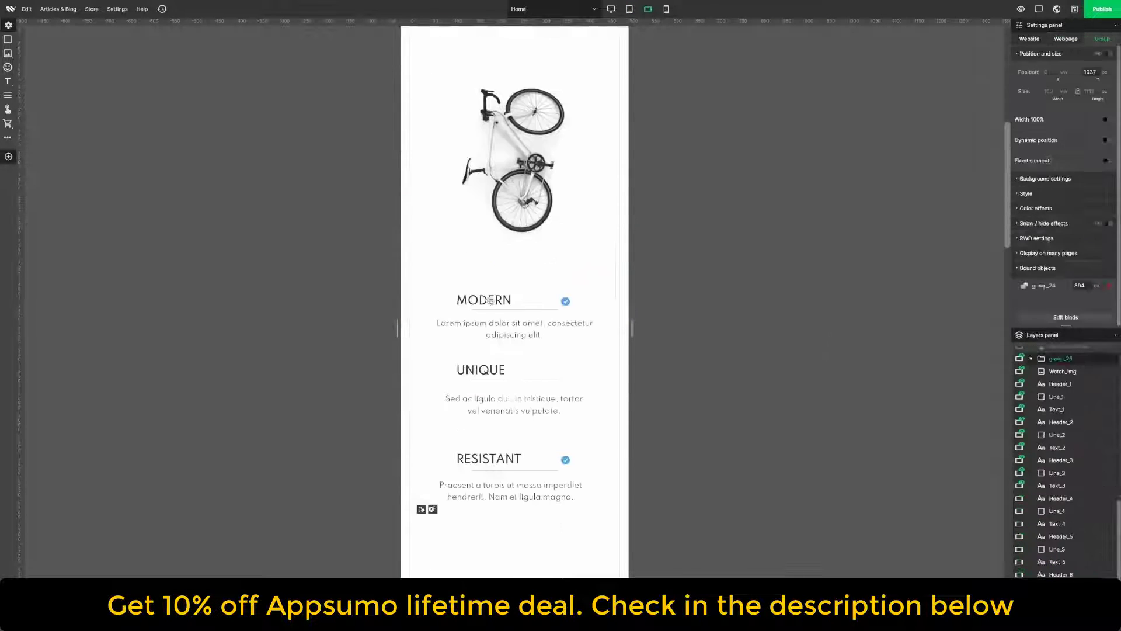
double_click(487, 300)
left_click(469, 264)
left_click(481, 370)
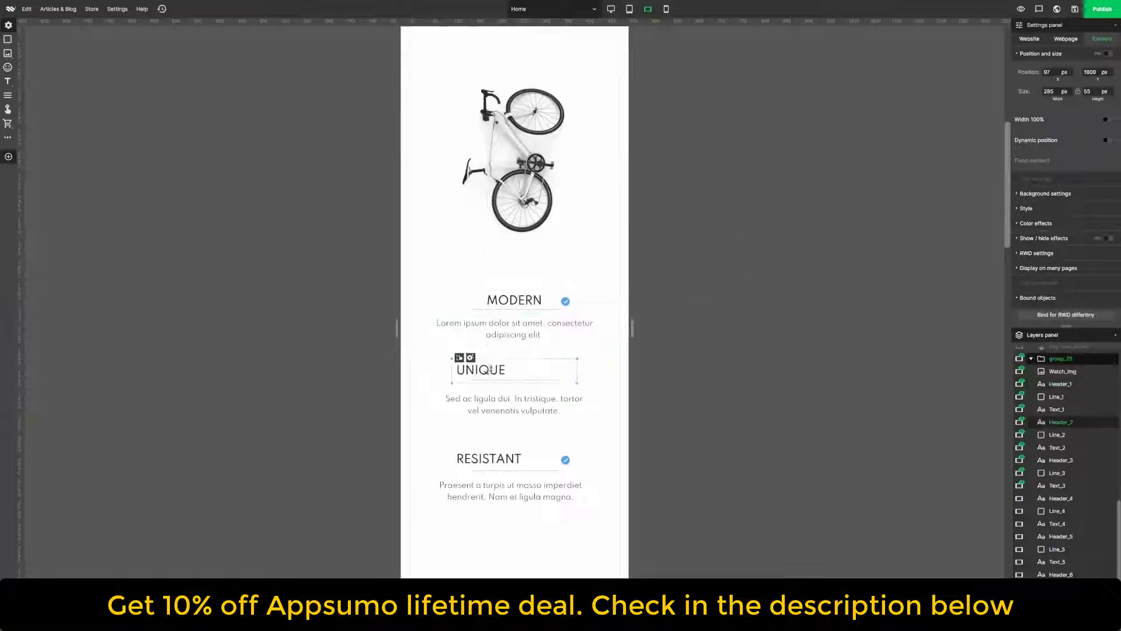
double_click(480, 370)
left_click(469, 334)
left_click(496, 459)
double_click(496, 459)
left_click(470, 422)
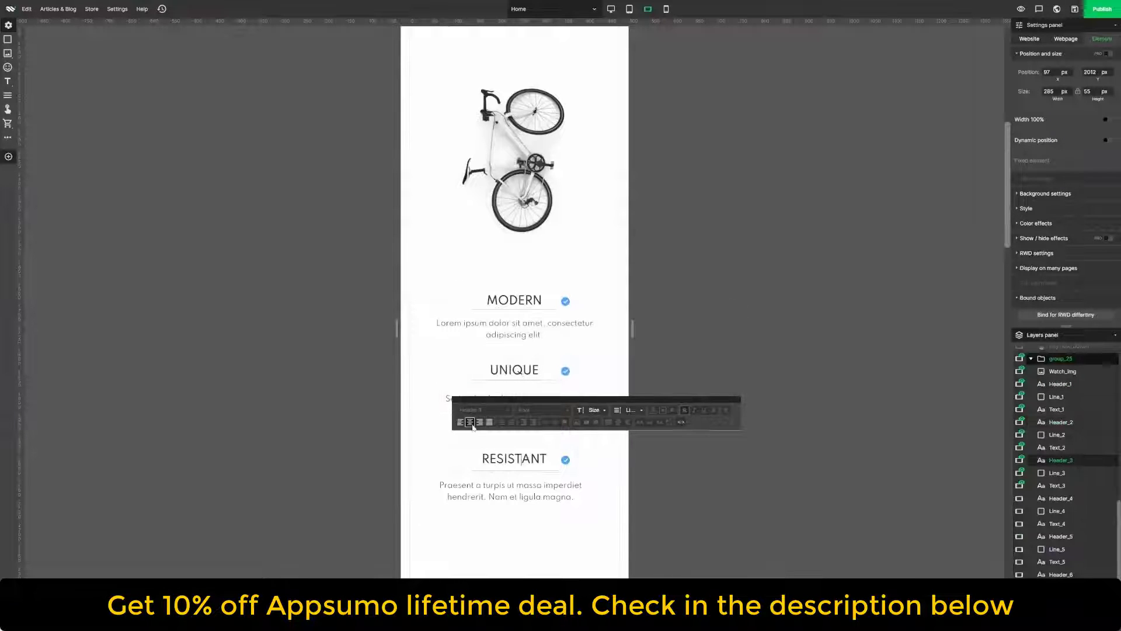
left_click(768, 401)
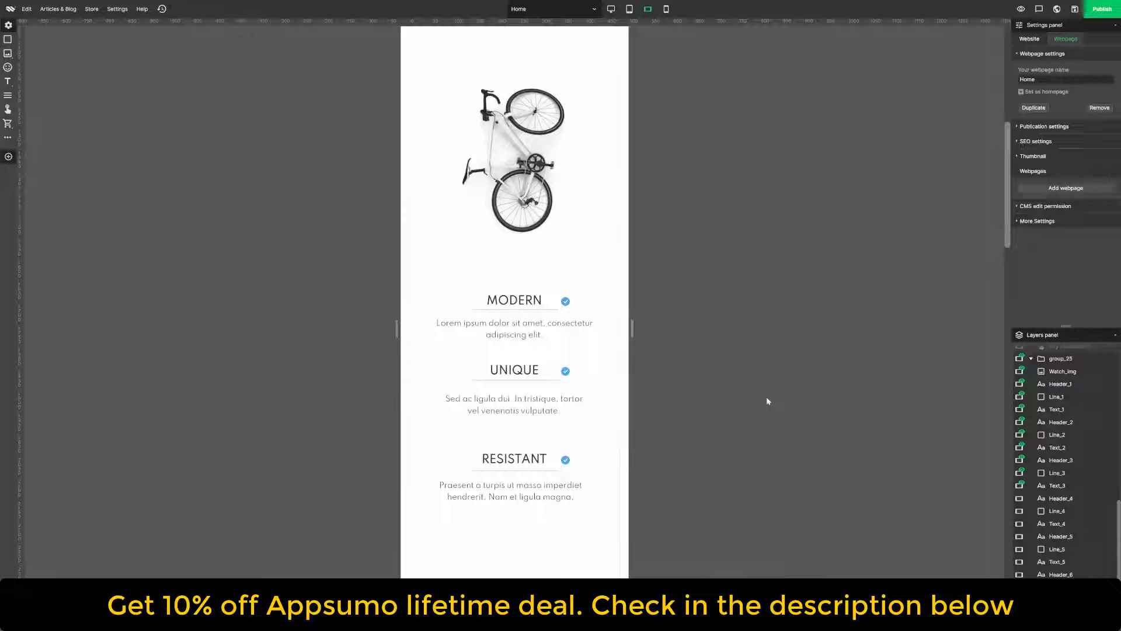
- Examine the remaining sections of the home page in the mobile landscape version
scroll(768, 401, "down", 3)
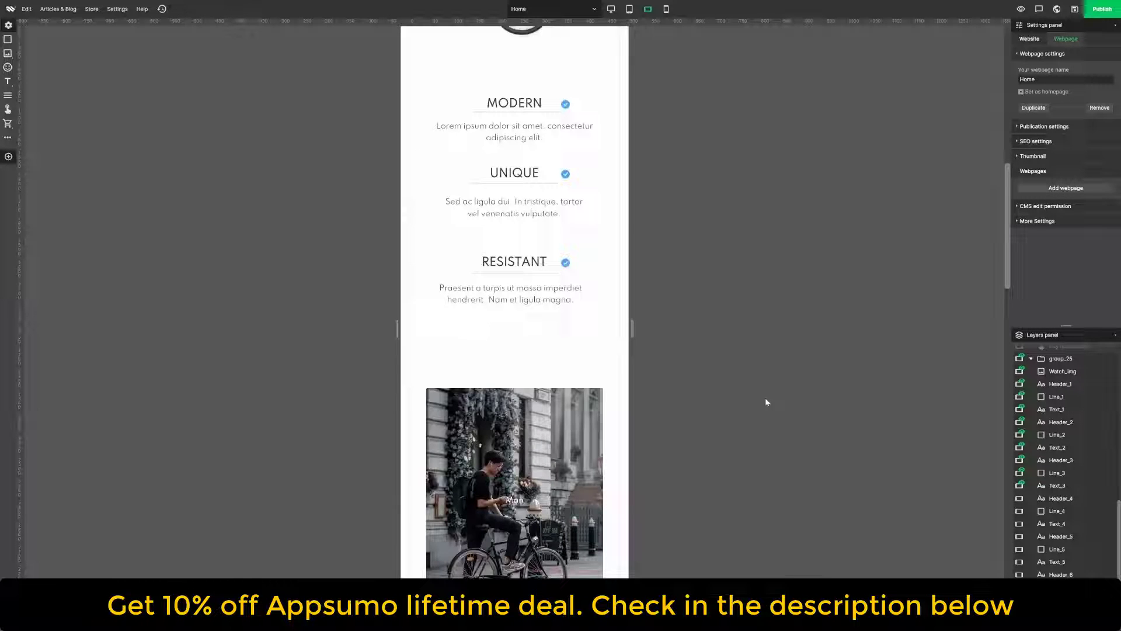
scroll(766, 402, "down", 3)
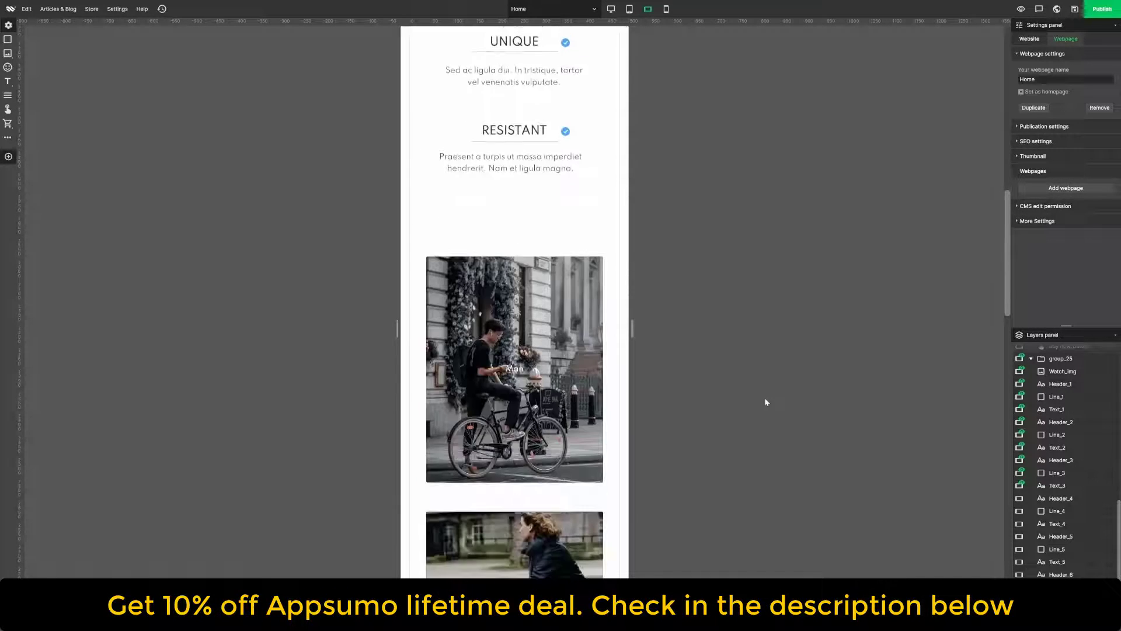
scroll(765, 402, "down", 15)
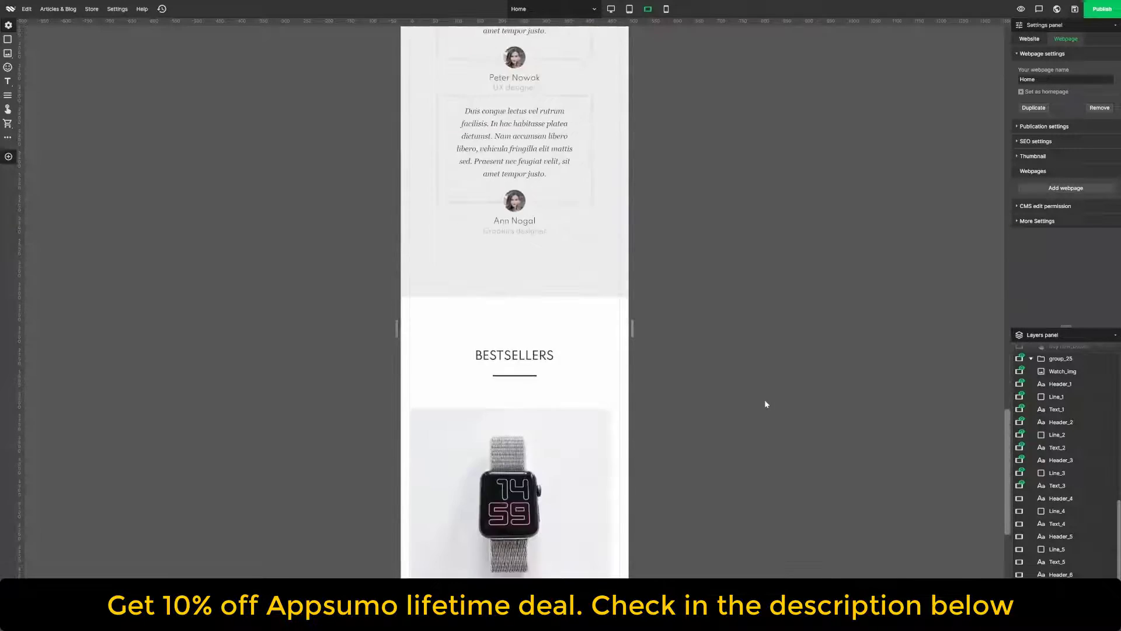
scroll(763, 403, "up", 18)
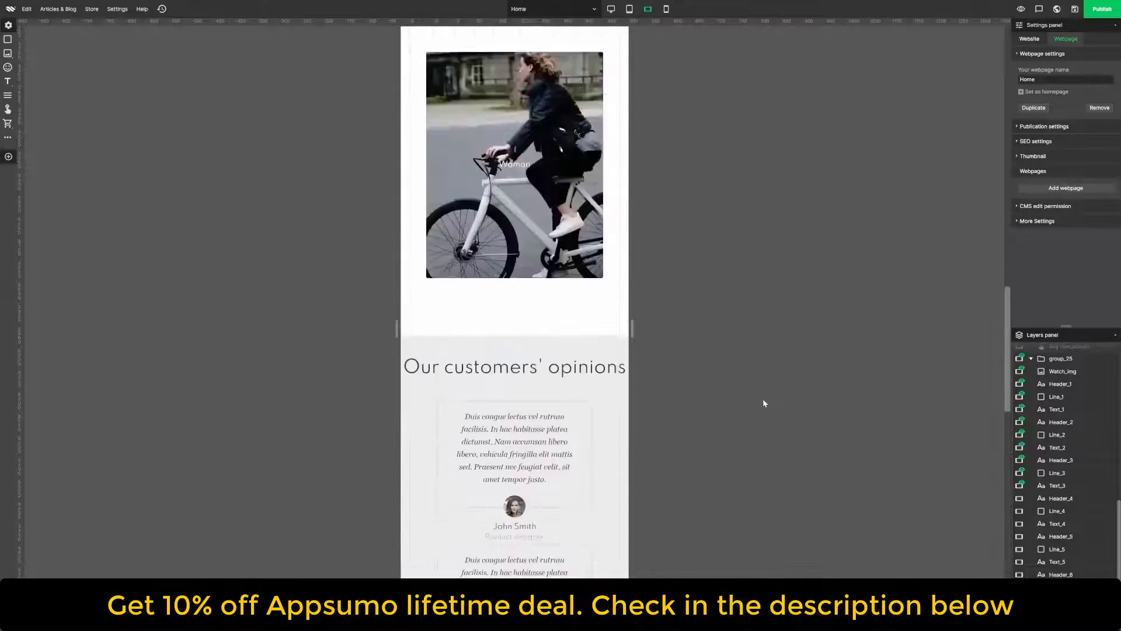
scroll(764, 403, "up", 8)
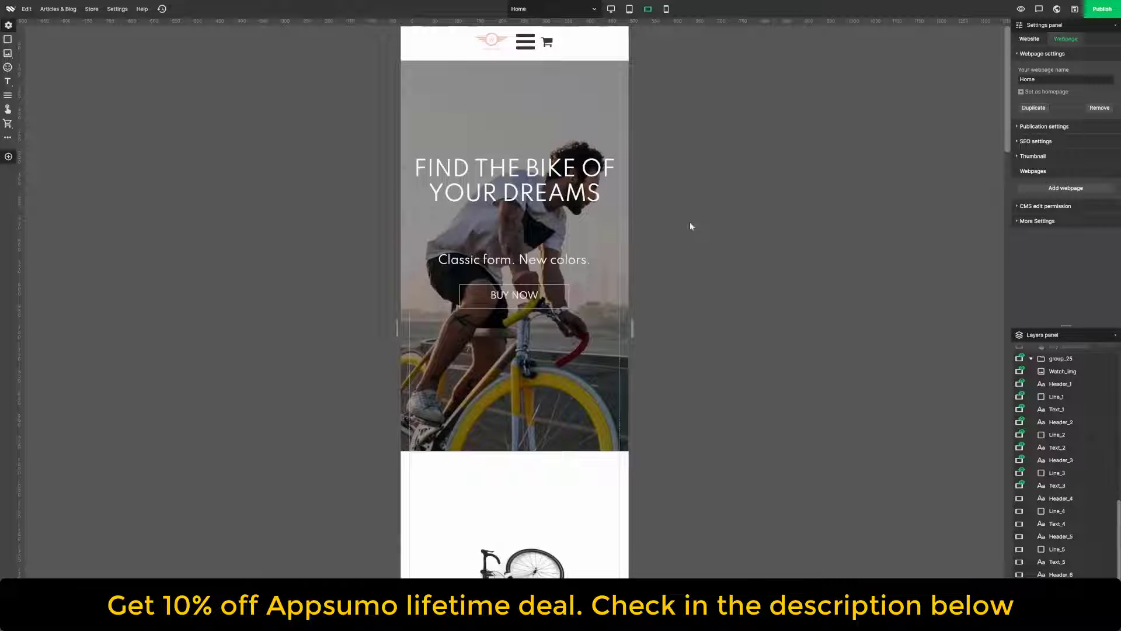
- Tighten the mobile portrait hero section with smaller texts, the BUY NOW button moved up and a background image about 667 px high
left_click(666, 8)
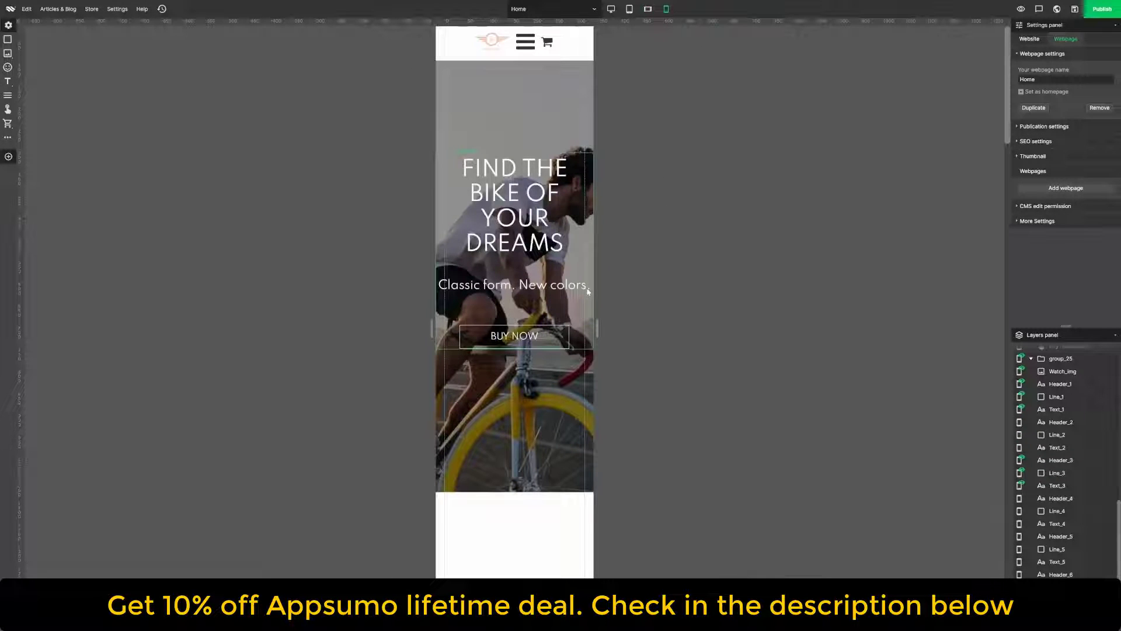
left_click(588, 292)
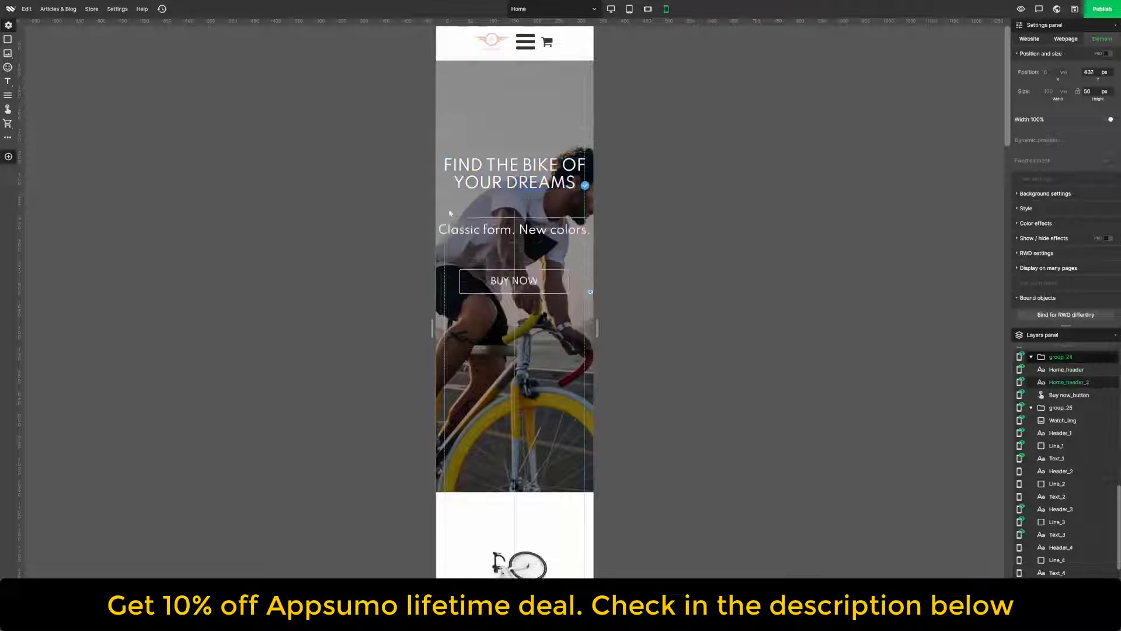
left_click(486, 325)
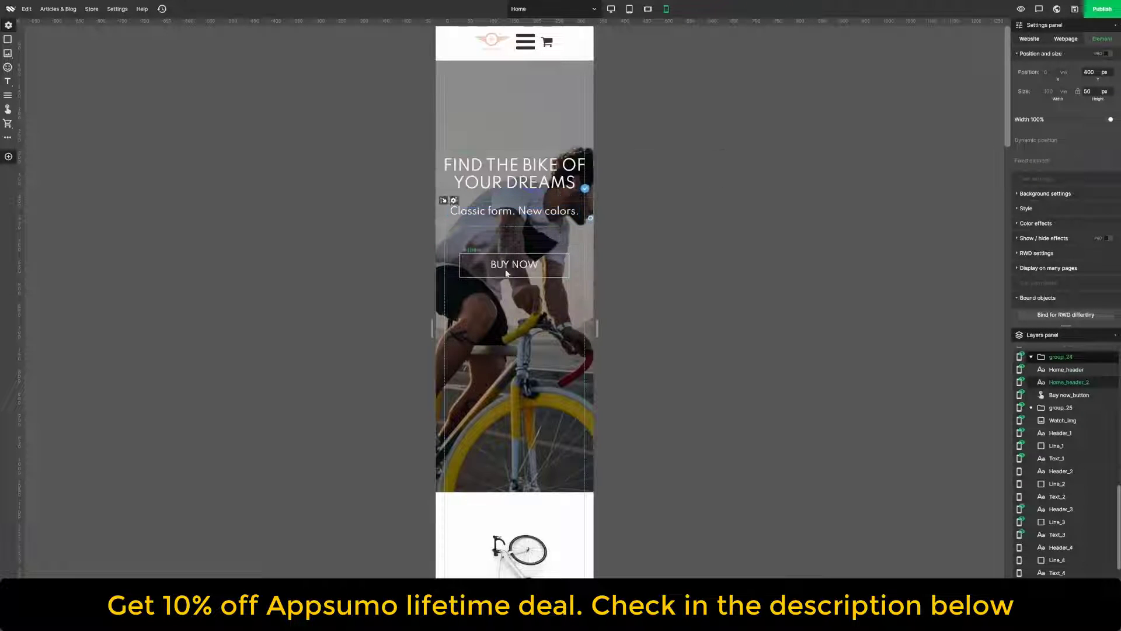
left_click_drag(444, 492, 444, 353)
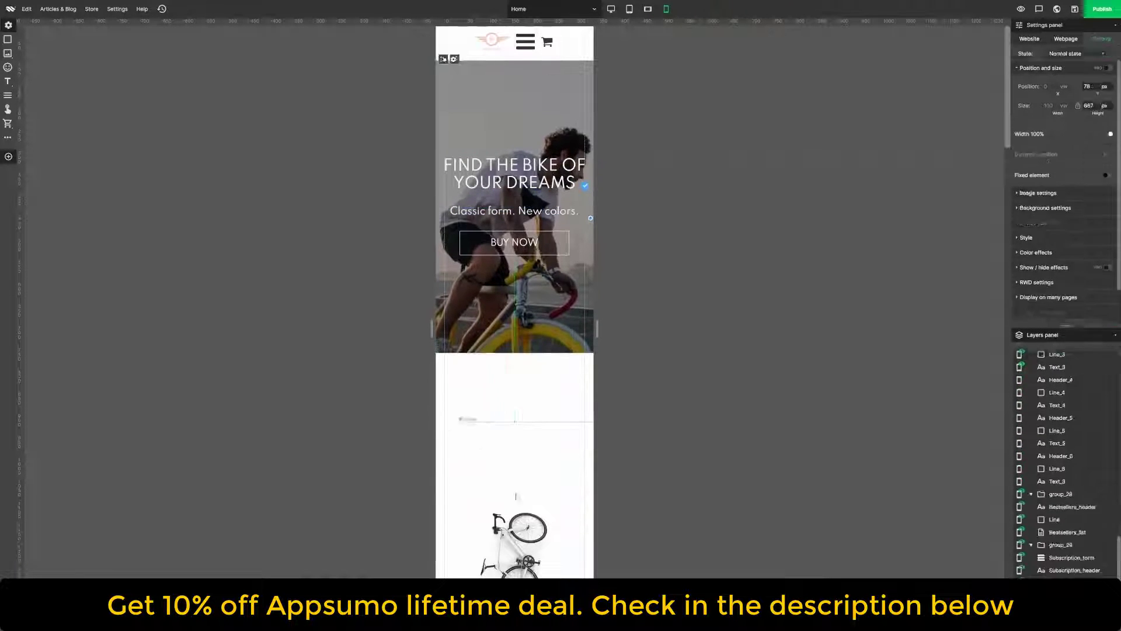
- Move the bicycle feature section up beneath the hero image and the sections below it up to close the empty gaps
left_click_drag(514, 526, 499, 359)
scroll(721, 424, "down", 7)
scroll(721, 433, "down", 10)
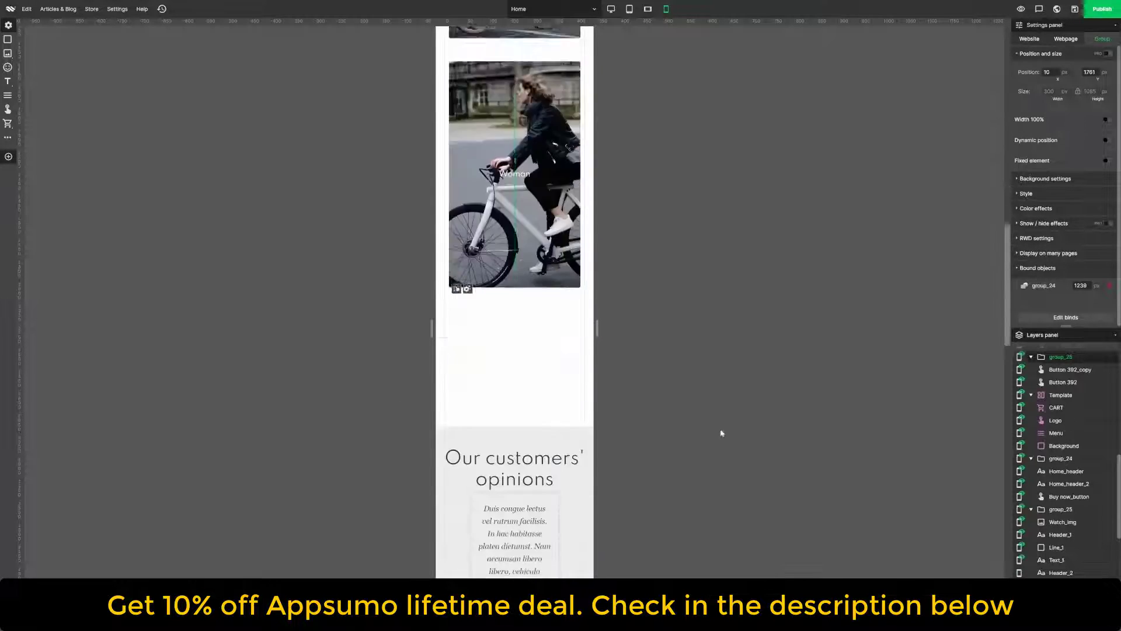
left_click_drag(499, 409, 477, 335)
- Adjust the subscriber discount text under Join us so that it fits the form's width in the mobile portrait version
scroll(498, 358, "down", 5)
scroll(477, 368, "down", 4)
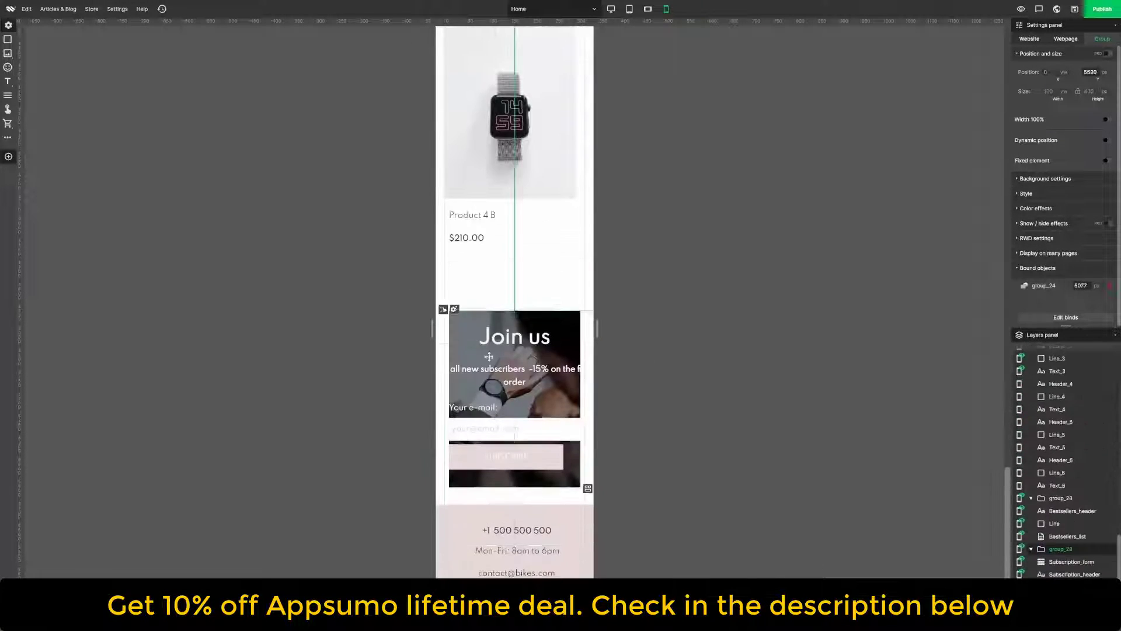
double_click(501, 369)
key("ctrl+a")
left_click(575, 334)
left_click_drag(438, 372, 452, 372)
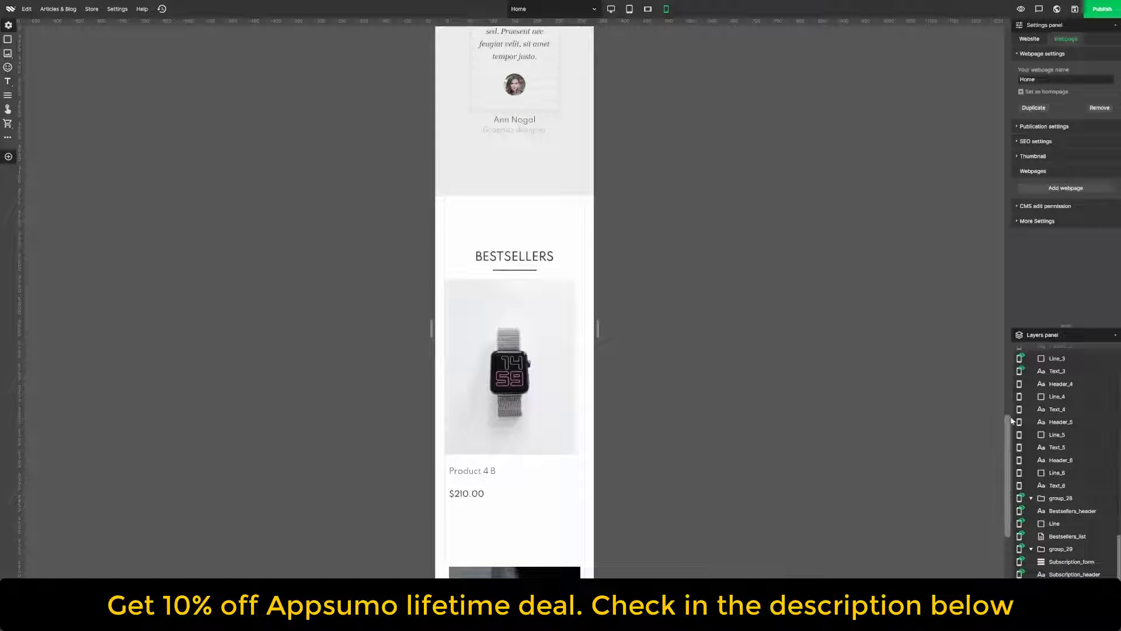
- Return to the desktop version and restore the website backup of 19.04.2022 15:21 labelled my copy
left_click_drag(1009, 421, 1000, 138)
left_click(611, 9)
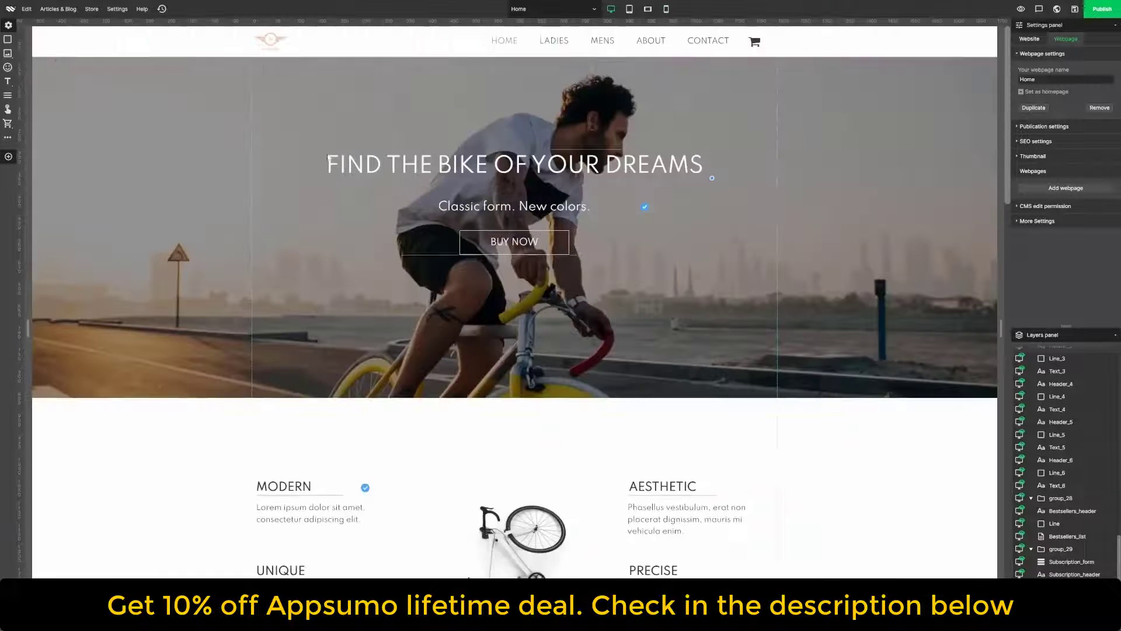
left_click(161, 8)
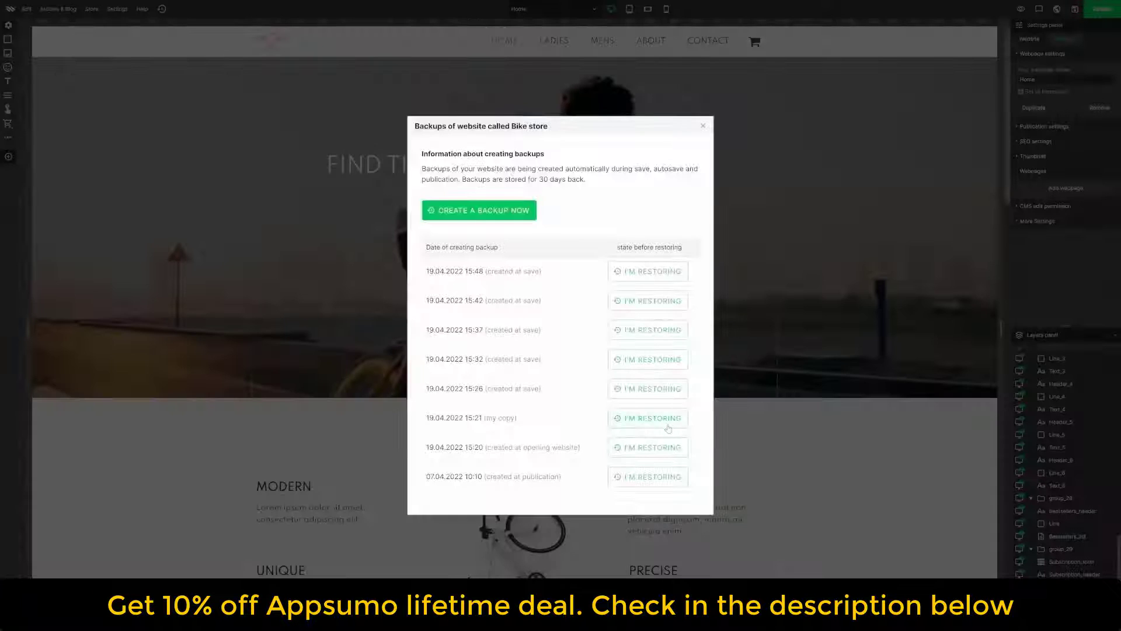
left_click(667, 423)
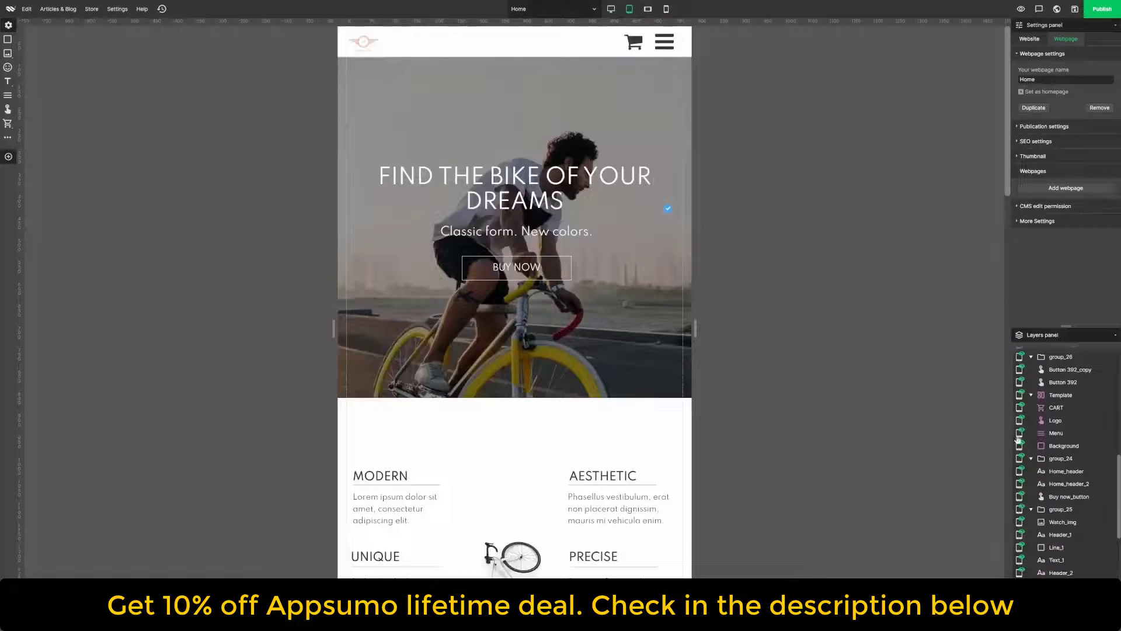
- Set the Man image's width and height to 300 px each in the tablet version
scroll(668, 210, "down", 10)
left_click(519, 261)
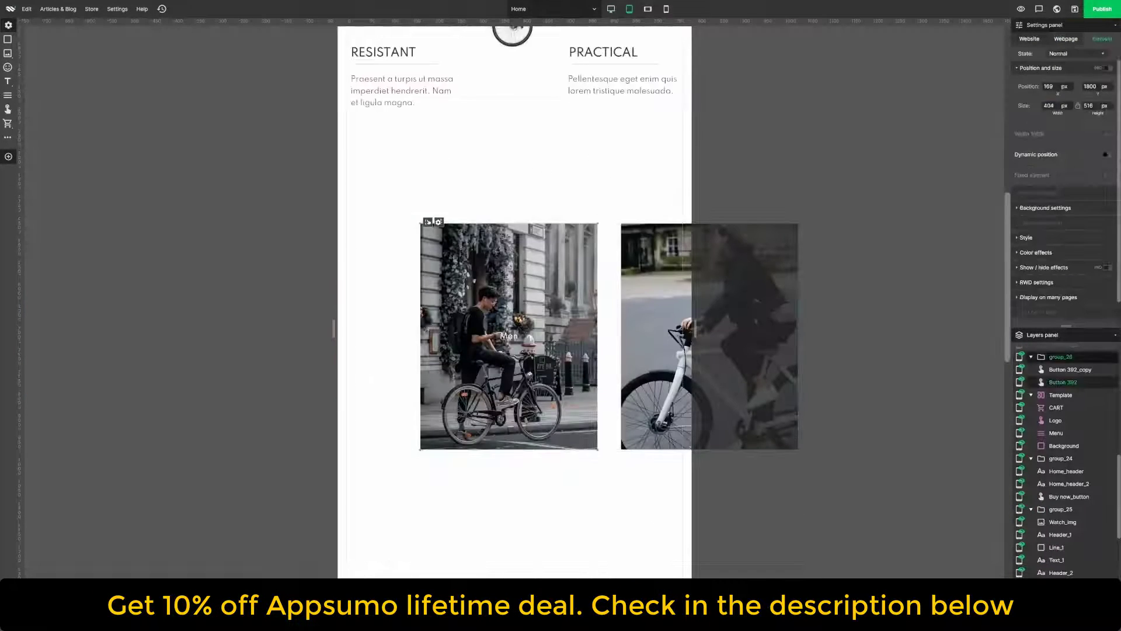
left_click_drag(1055, 105, 1004, 92)
type("300")
left_click_drag(1094, 106, 950, 202)
type("300")
left_click(930, 142)
- Set the Woman image's width and height to 300 px each in the tablet version
left_click(745, 274)
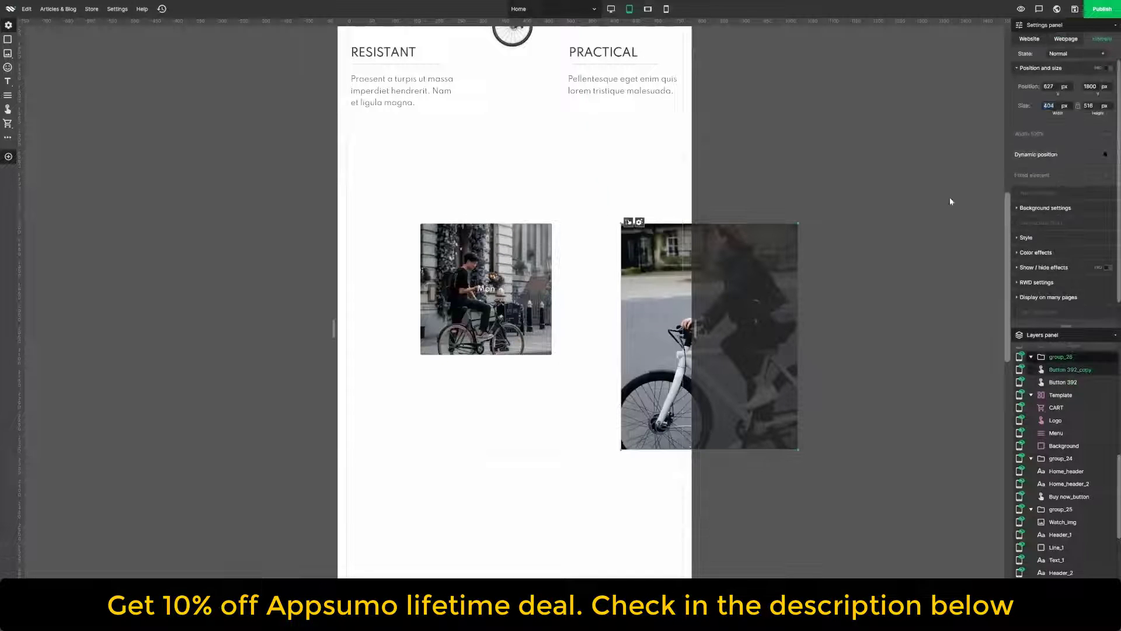
left_click_drag(1094, 106, 1075, 107)
type("300")
left_click(847, 193)
- Place the Man and Woman images side by side within the tablet page's margins
left_click_drag(679, 261, 594, 246)
left_click(607, 246)
left_click(415, 257)
left_click_drag(415, 257, 429, 257)
left_click(847, 245)
- Place the Woman image centred directly beneath the Man image in the mobile landscape version
left_click_drag(1006, 224, 993, 488)
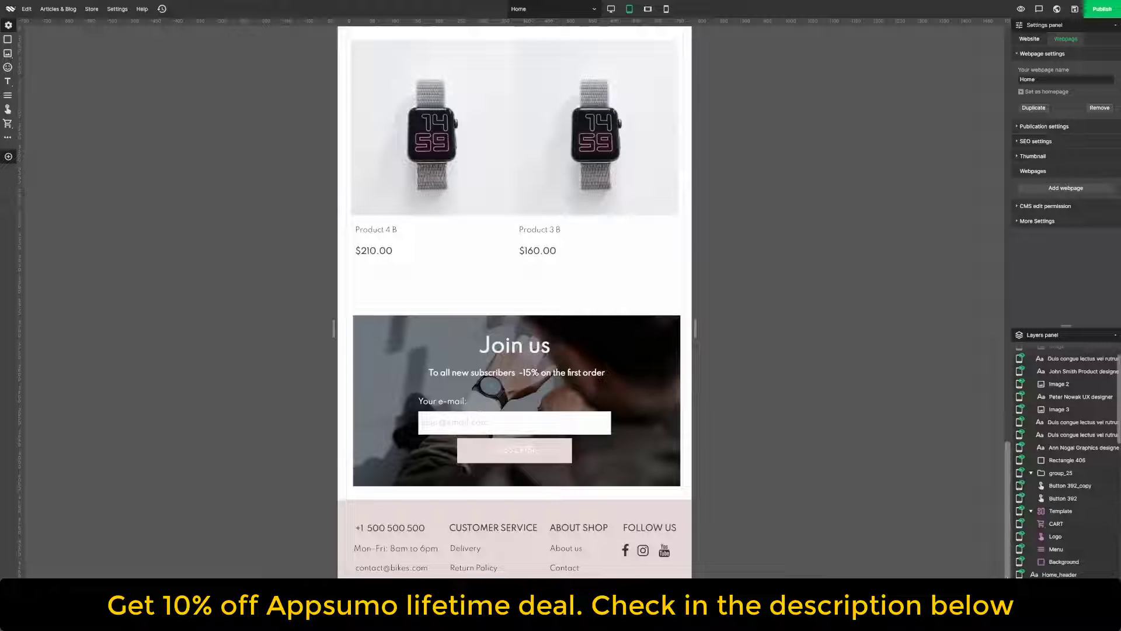
left_click_drag(993, 543, 897, 126)
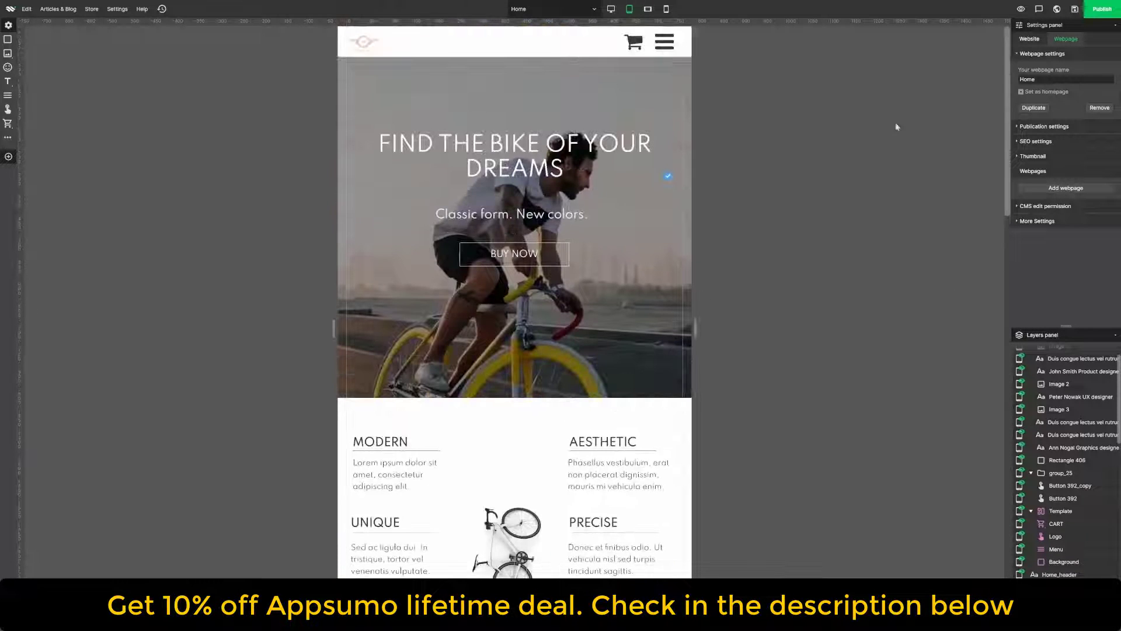
left_click(648, 9)
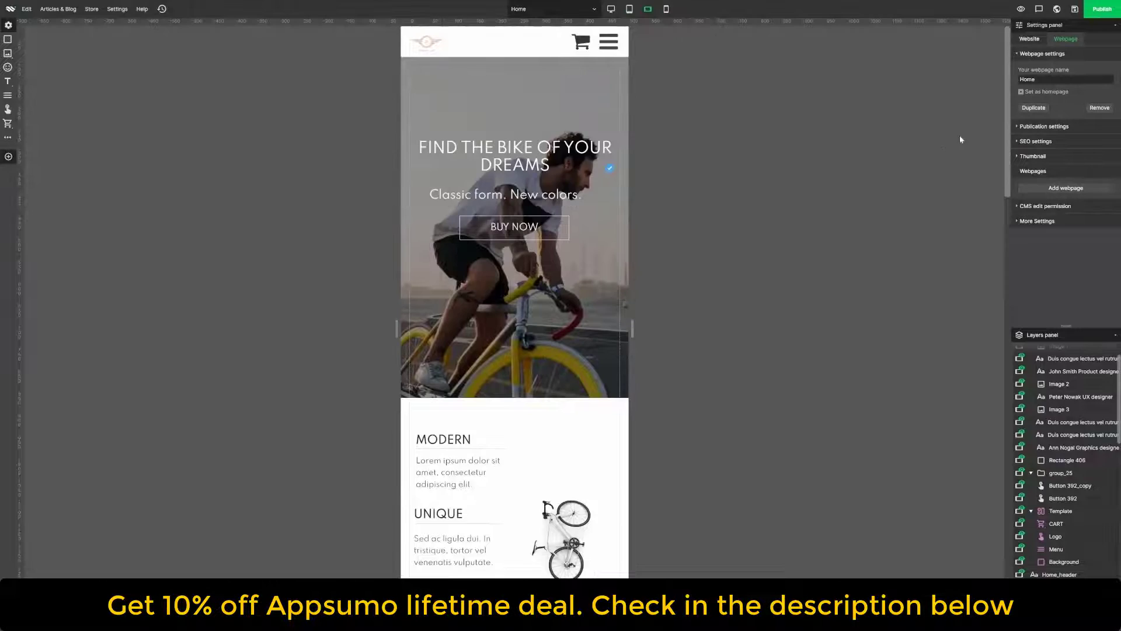
left_click_drag(1007, 103, 1000, 229)
left_click(700, 251)
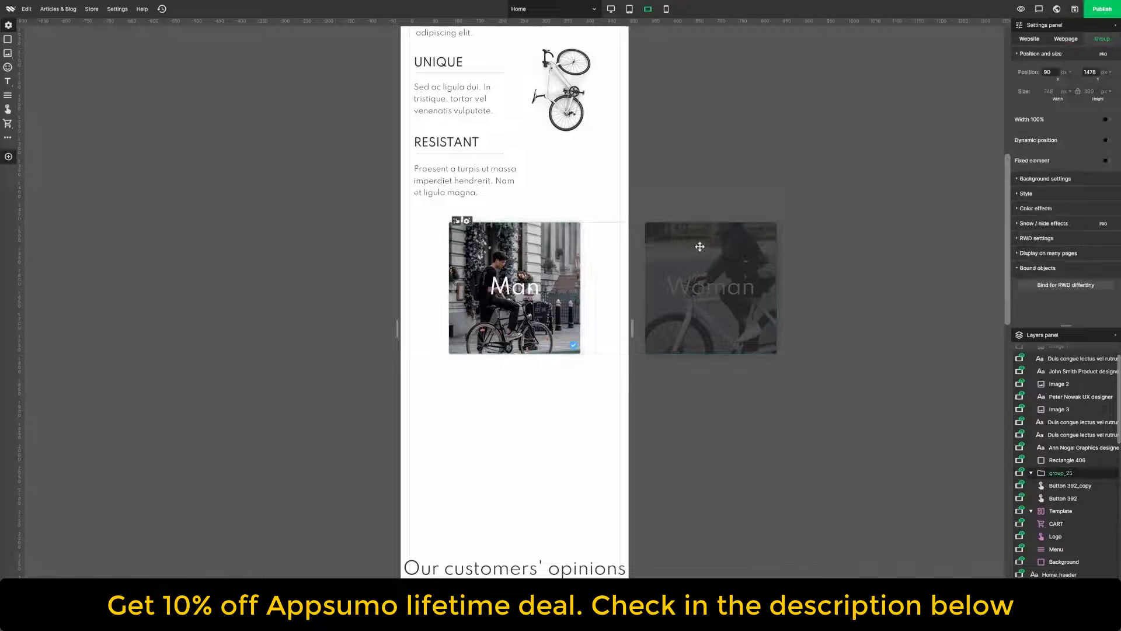
left_click(701, 243)
left_click_drag(695, 303, 508, 411)
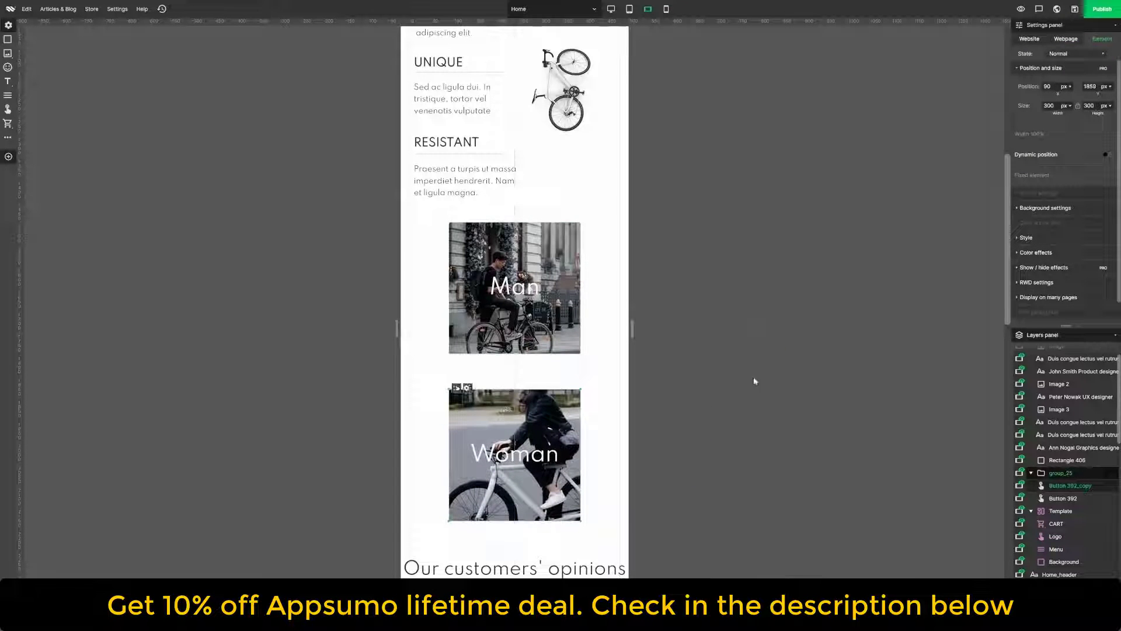
left_click(796, 303)
- Move the testimonials' grey background rectangle up behind all three quotes in the mobile landscape version
scroll(796, 304, "down", 5)
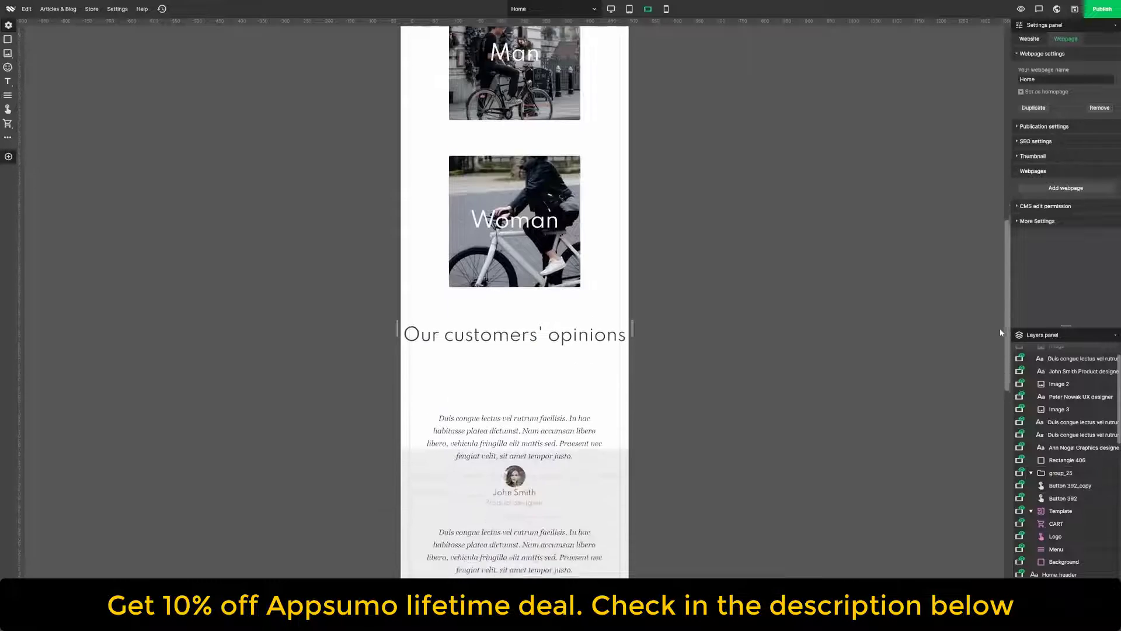
left_click(542, 532)
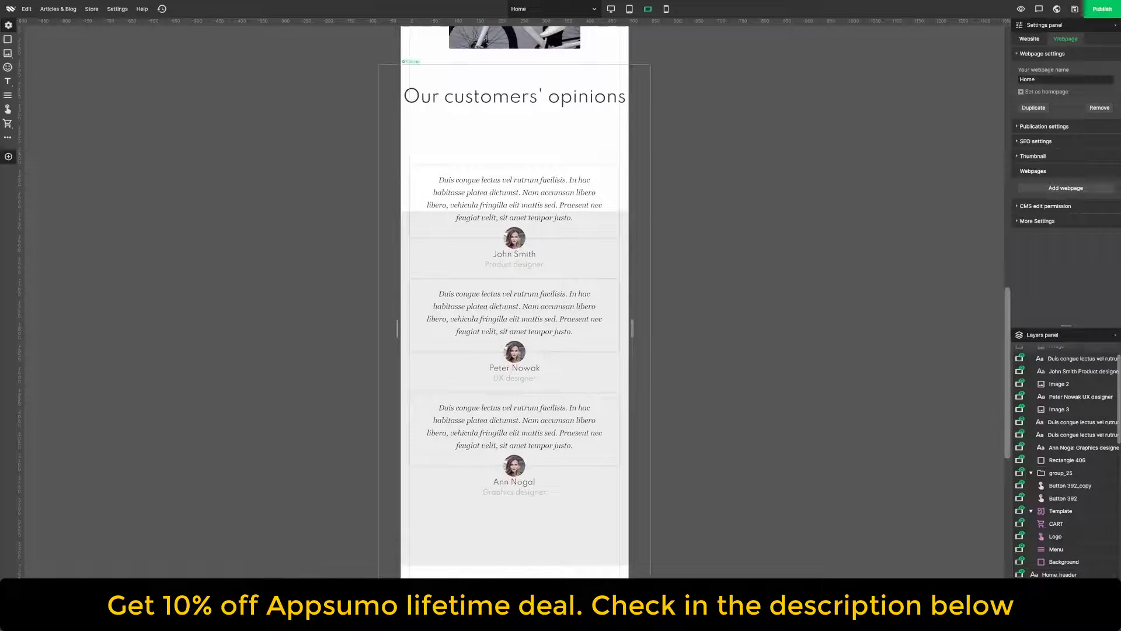
left_click(542, 532)
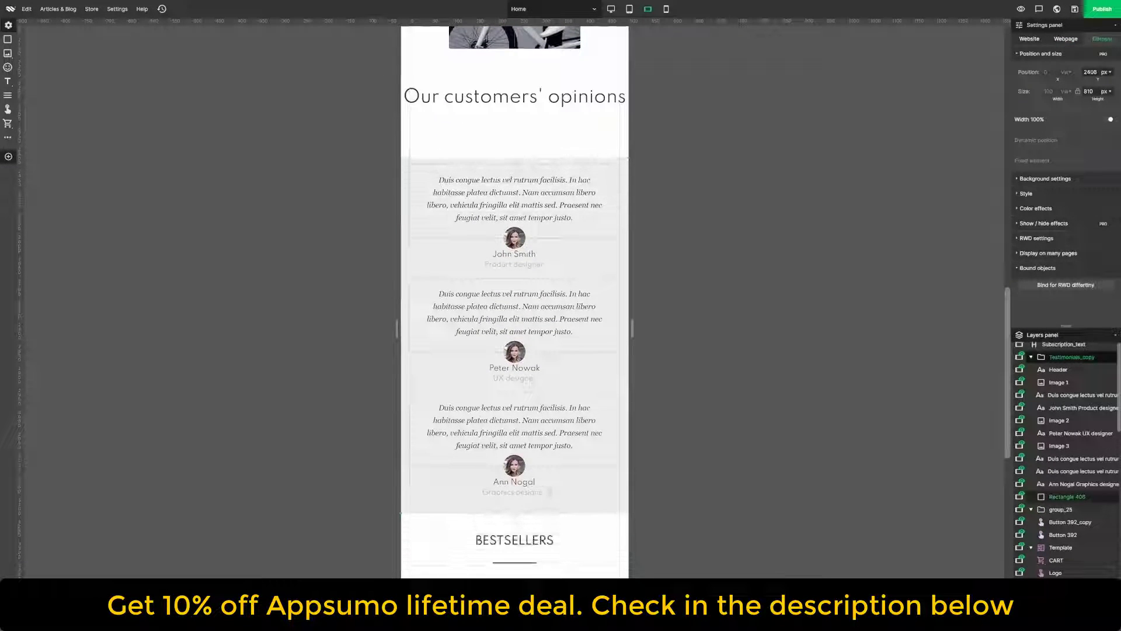
left_click(984, 526)
- Centre the MODERN and RESISTANT headings and their description texts in the mobile portrait version
scroll(984, 525, "down", 10)
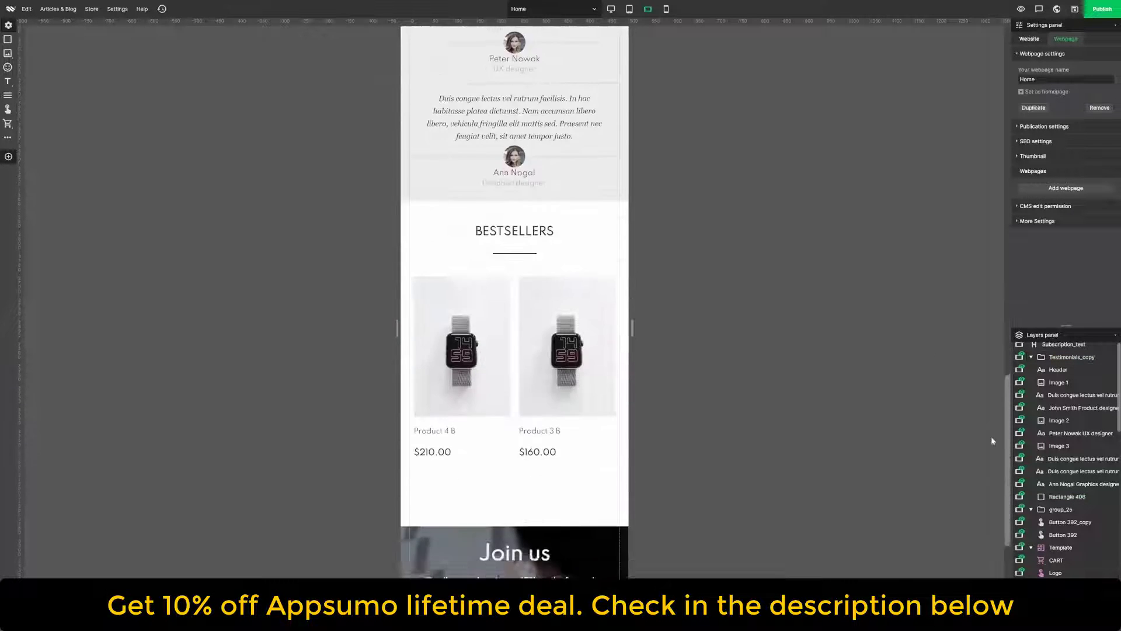
left_click_drag(984, 526, 945, 157)
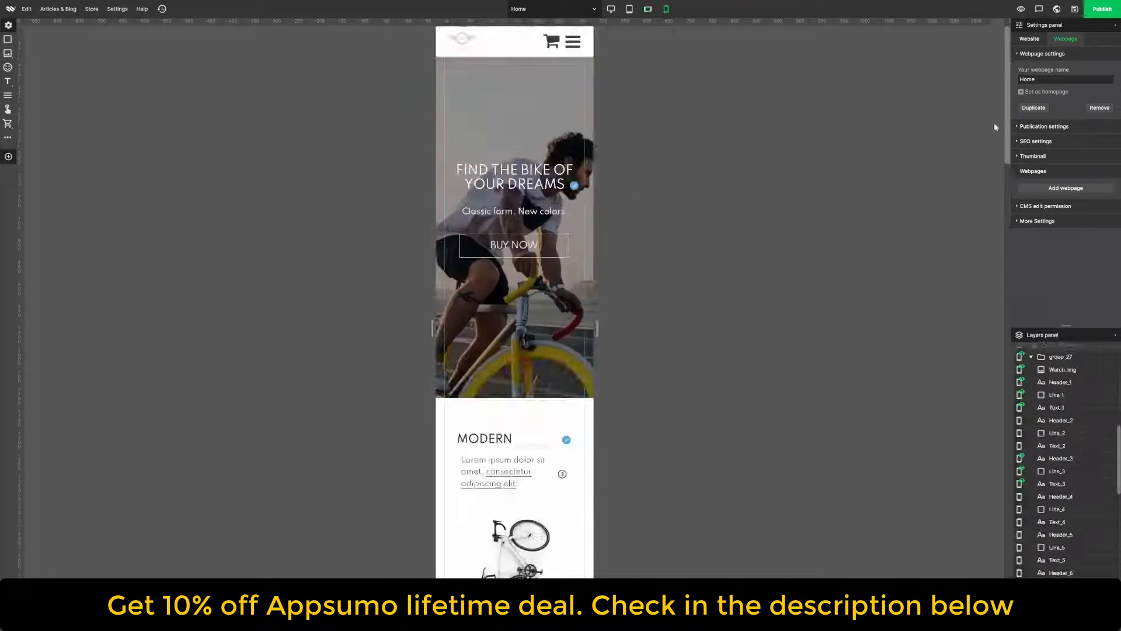
scroll(514, 292, "down", 4)
left_click(514, 222)
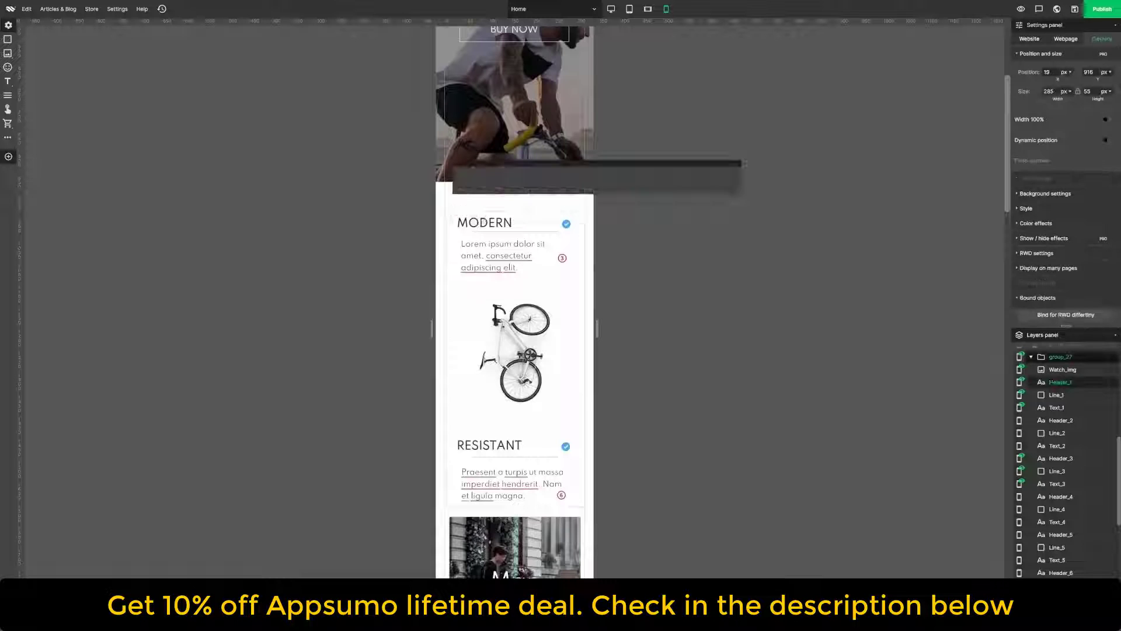
double_click(523, 260)
left_click(475, 210)
double_click(489, 445)
left_click(475, 408)
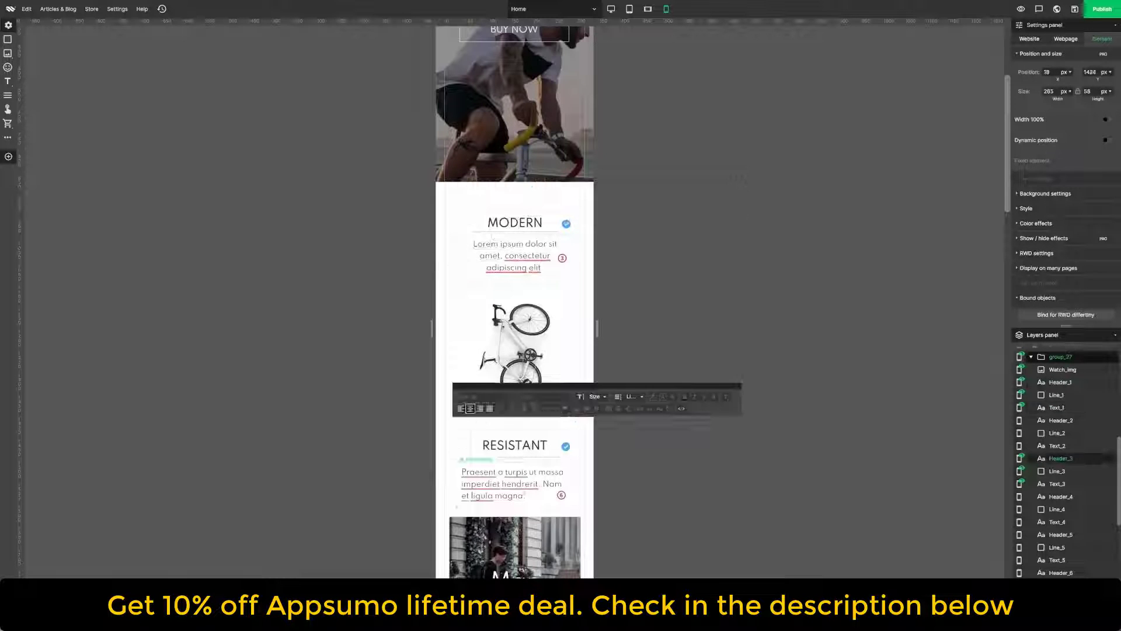
double_click(522, 484)
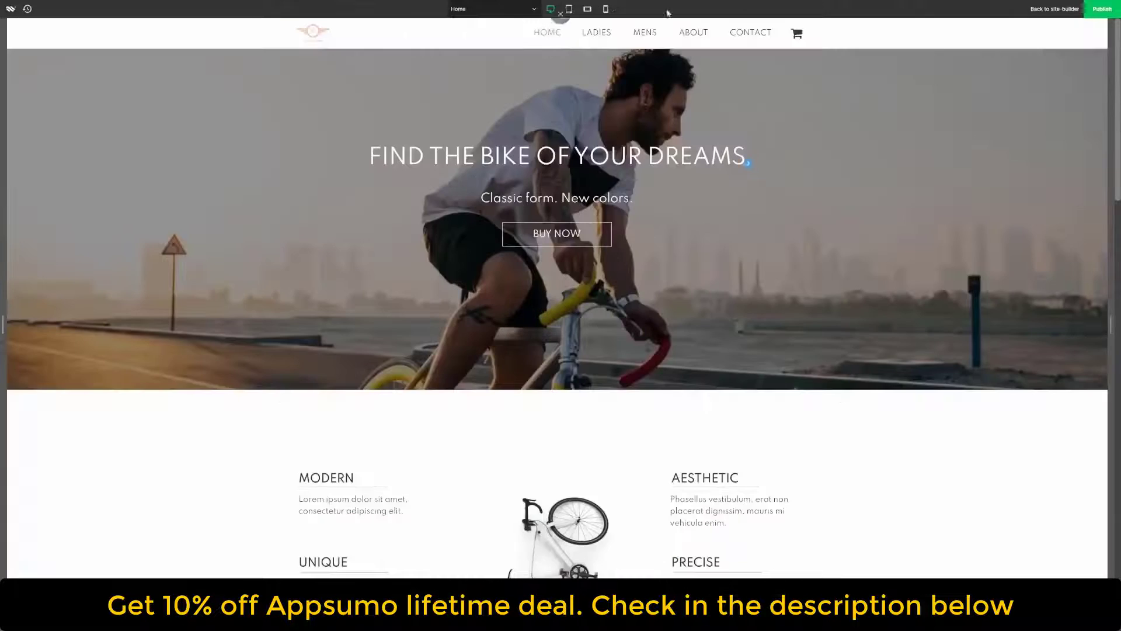
- Preview the finished home page in the tablet, mobile landscape and mobile portrait versions
left_click(569, 9)
scroll(708, 292, "down", 12)
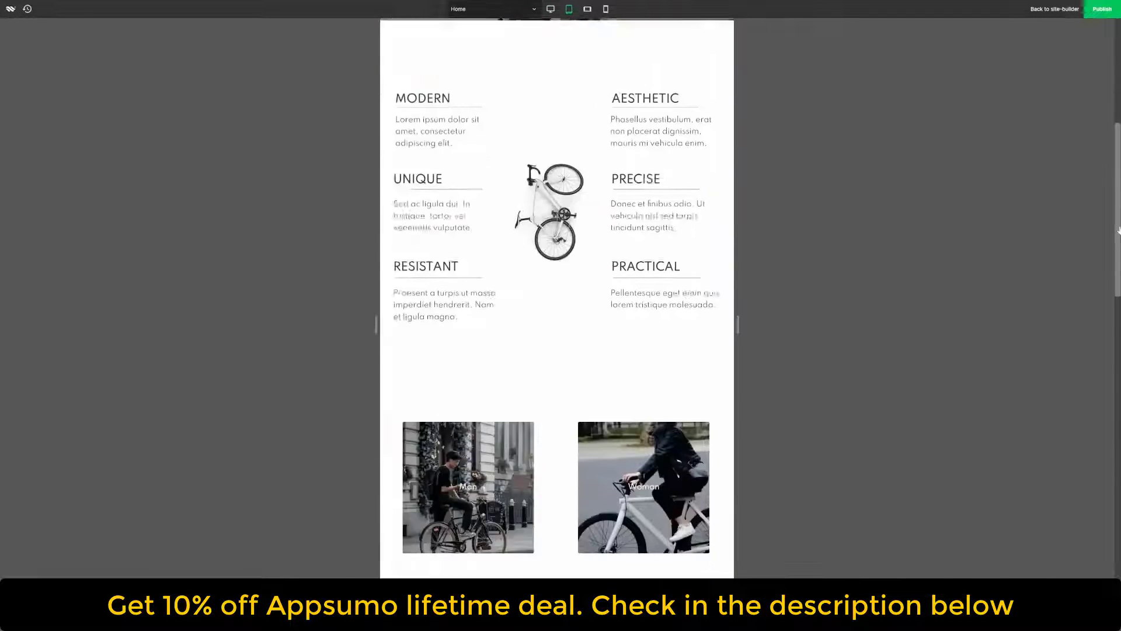
scroll(1112, 329, "up", 12)
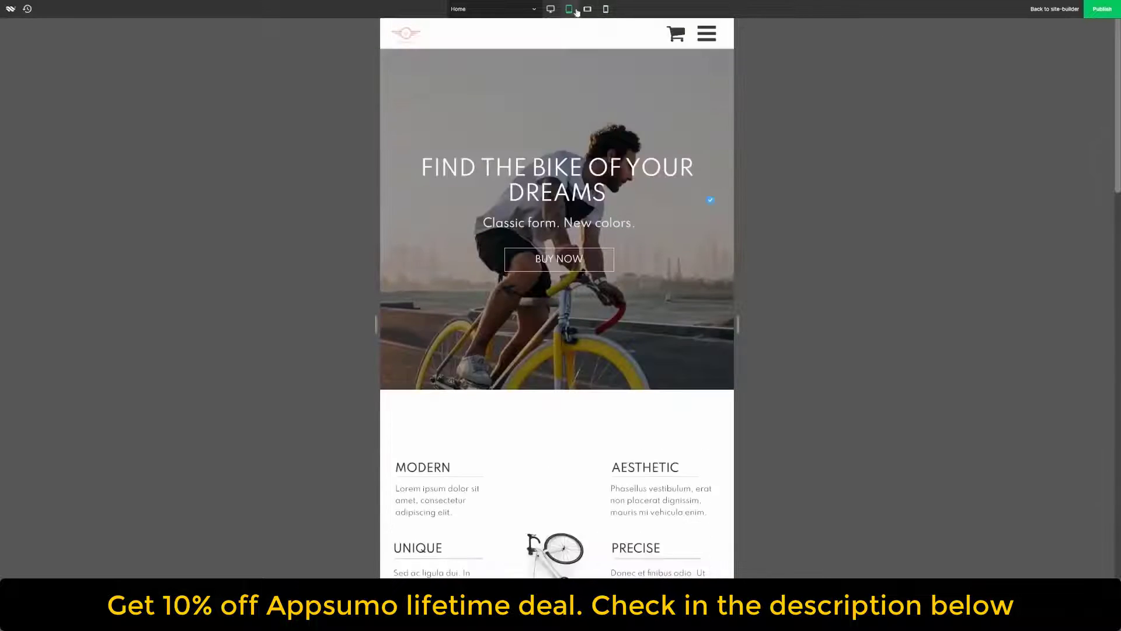
left_click(587, 8)
left_click_drag(1117, 225, 1117, 81)
left_click(606, 8)
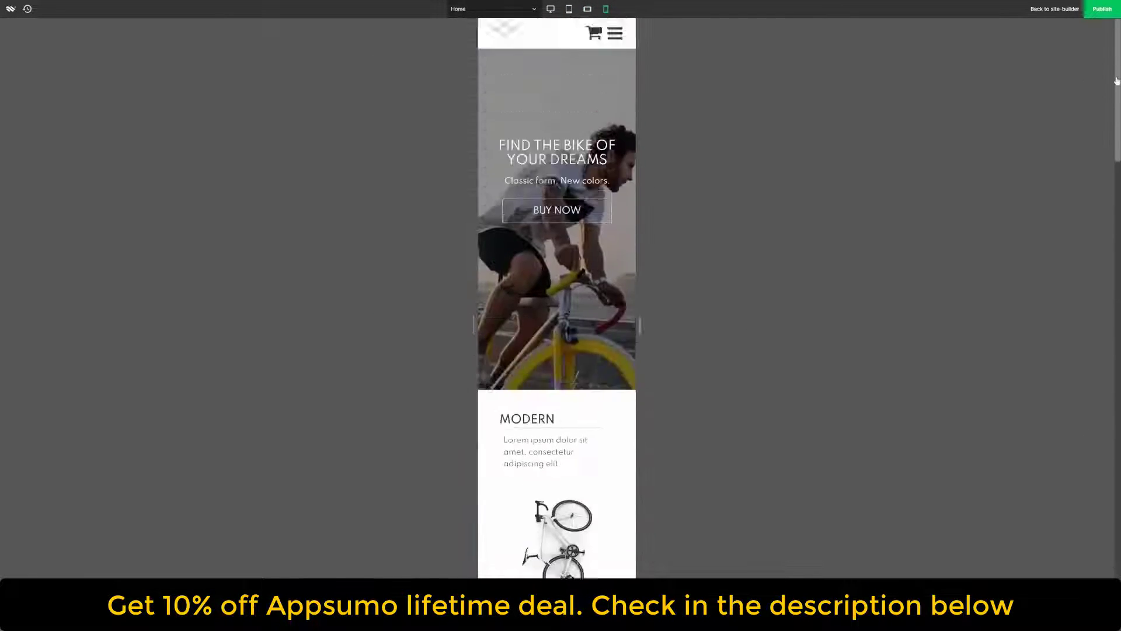